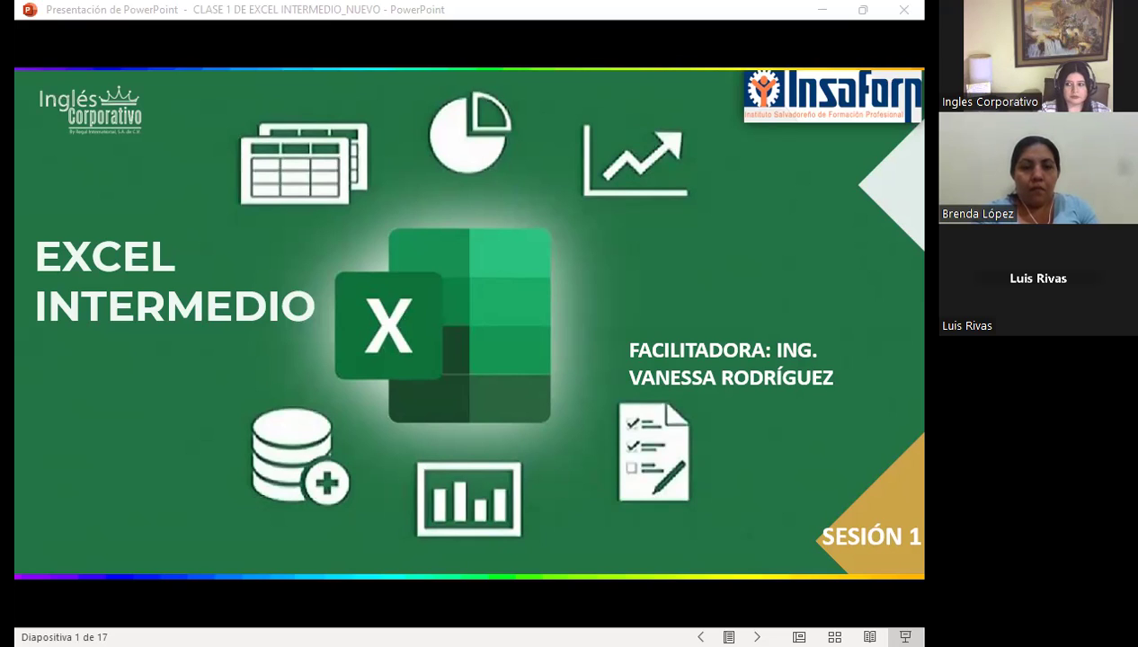
Step: Bring the PowerPoint show to the front and advance past Sesión: 1 to the facilitator slide, 3 of 17
key("alt+Tab")
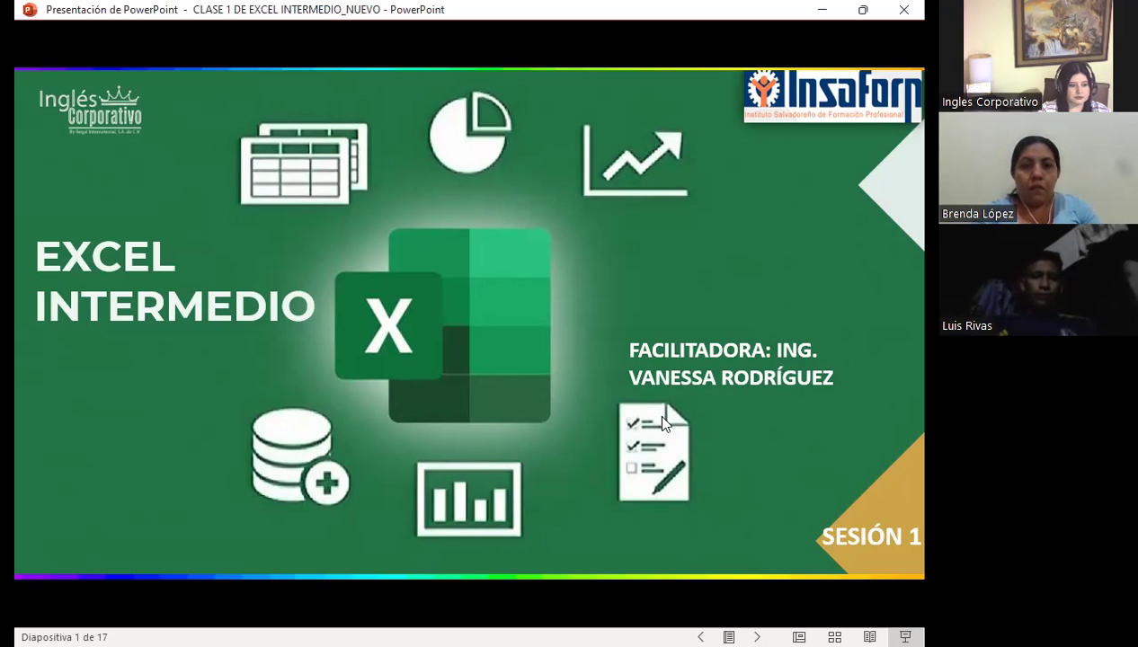
key("alt+Tab")
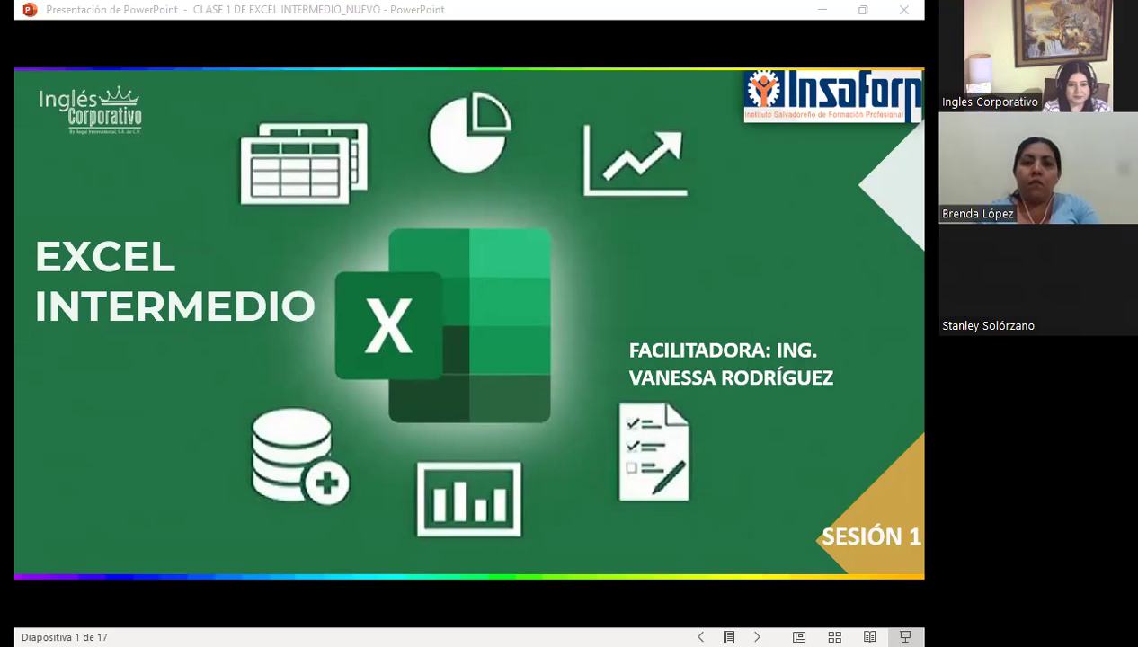
left_click(356, 493)
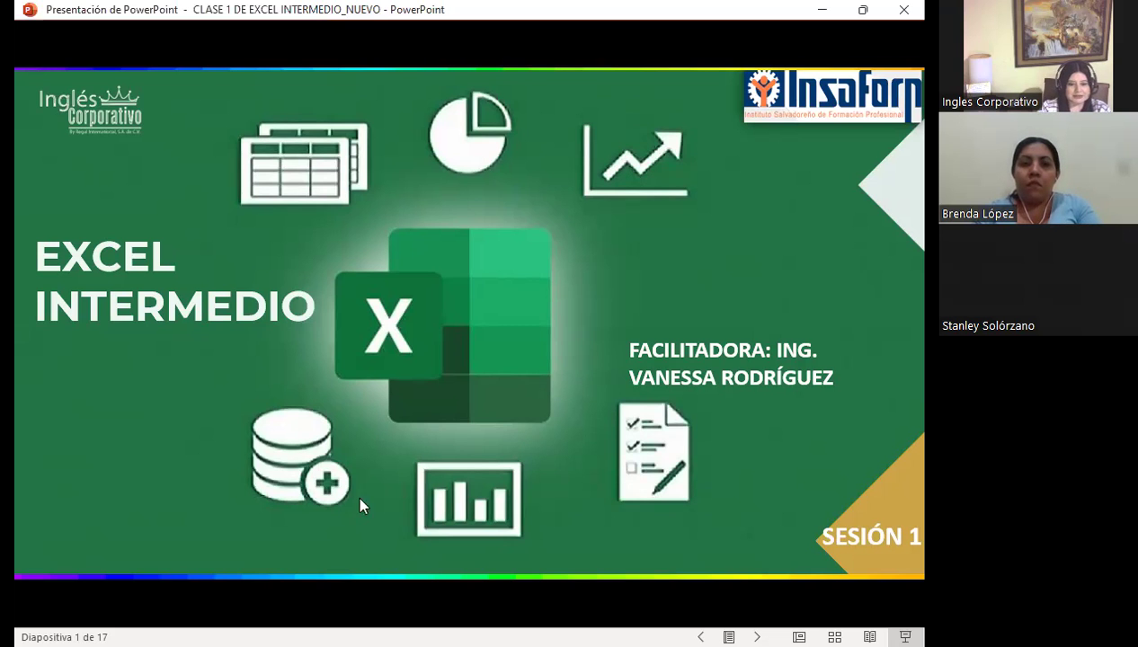
left_click(434, 485)
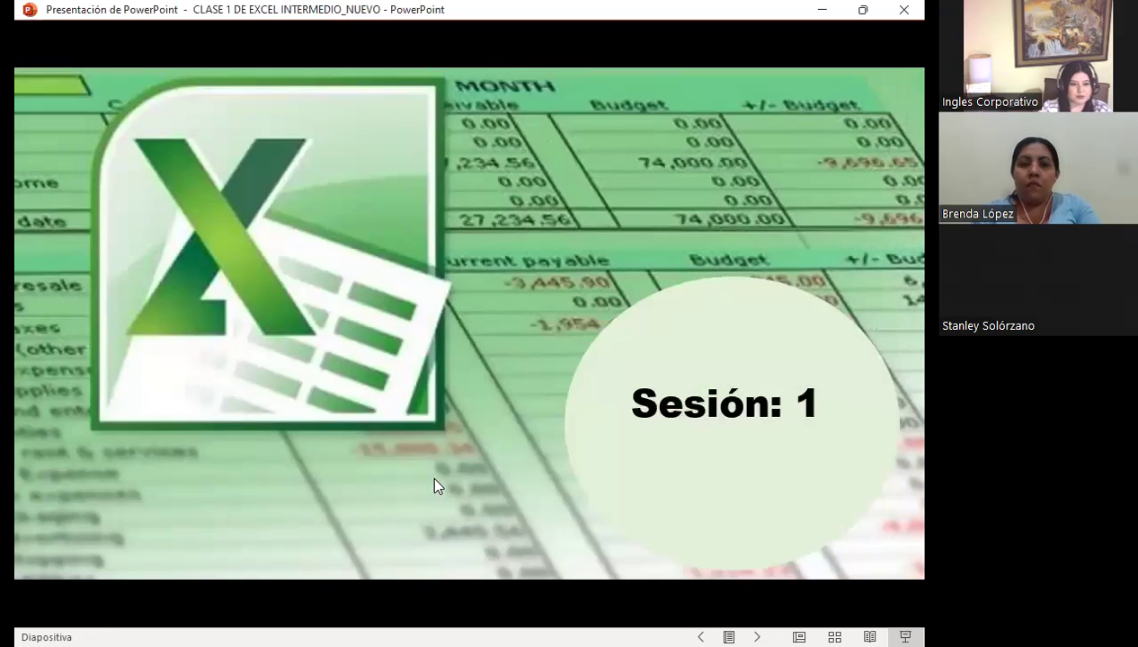
left_click(434, 485)
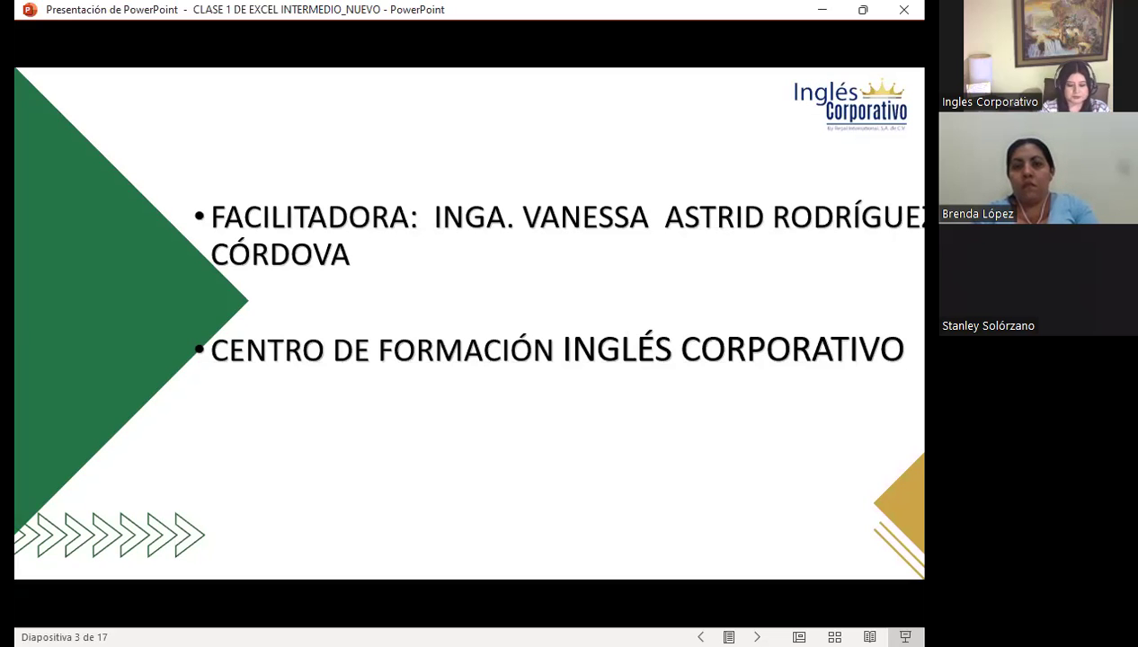
Step: Advance the show to slide 4, NORMAS DE CONVIVENCIA
key("Right")
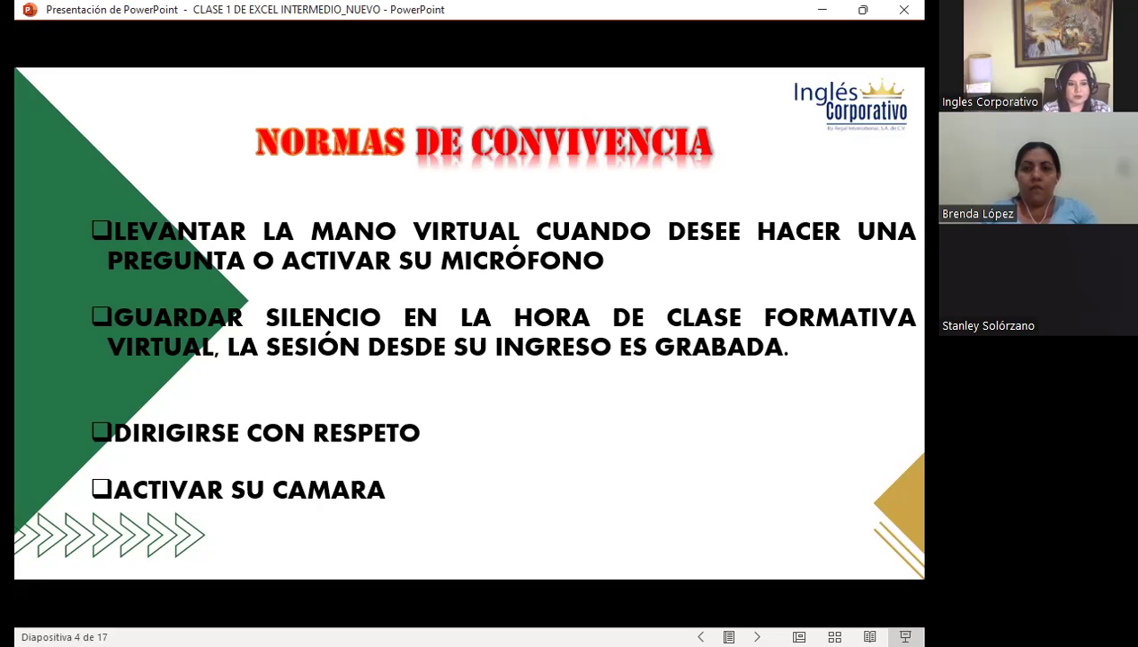
Step: Advance the show to slide 5, FECHAS DEL CURSO
key("Right")
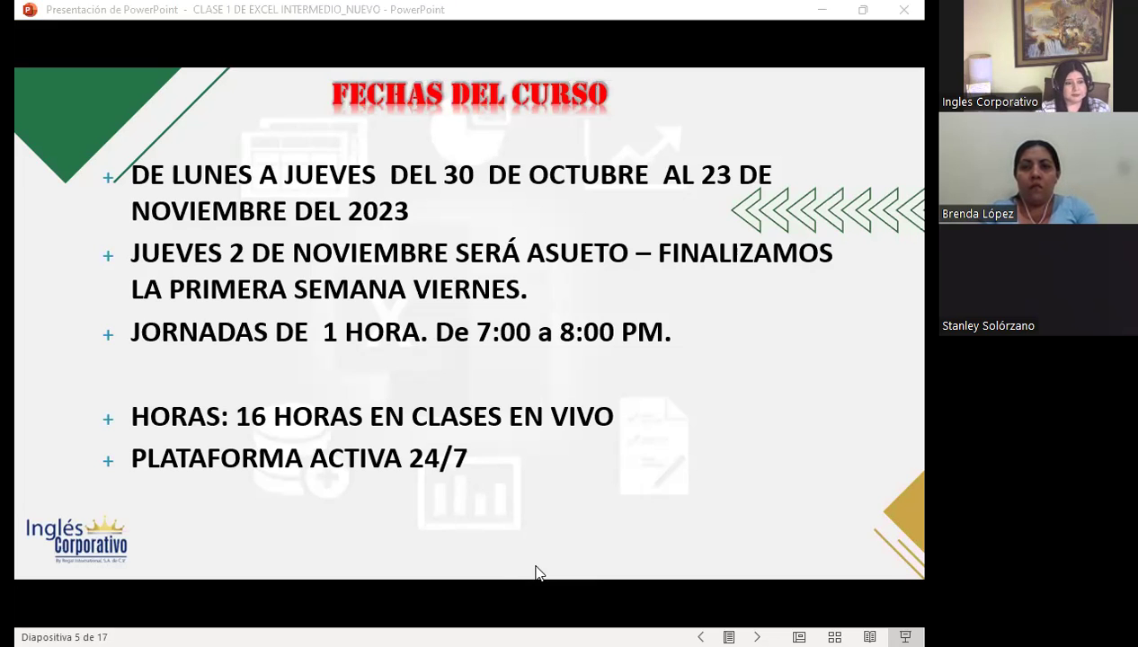
Step: Switch from PowerPoint to the Firefox window showing the Inglés Corporativo dashboard
key("alt+Tab")
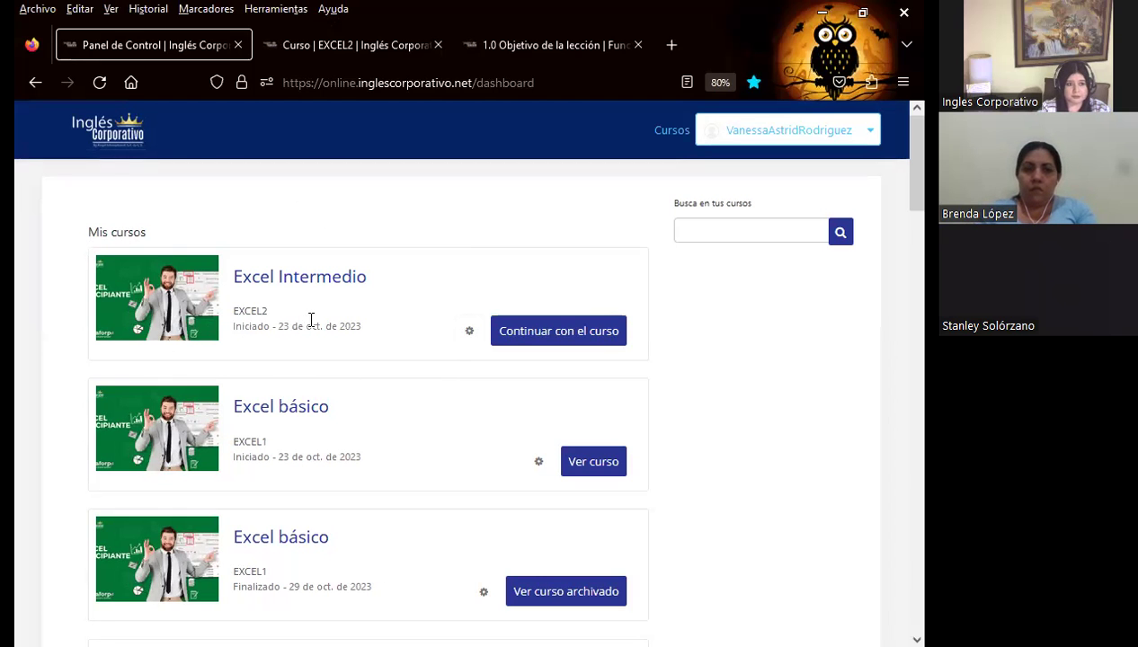
Step: Go to the Curso | EXCEL2 tab and scroll to Sección 1's logical functions homework
left_click(376, 45)
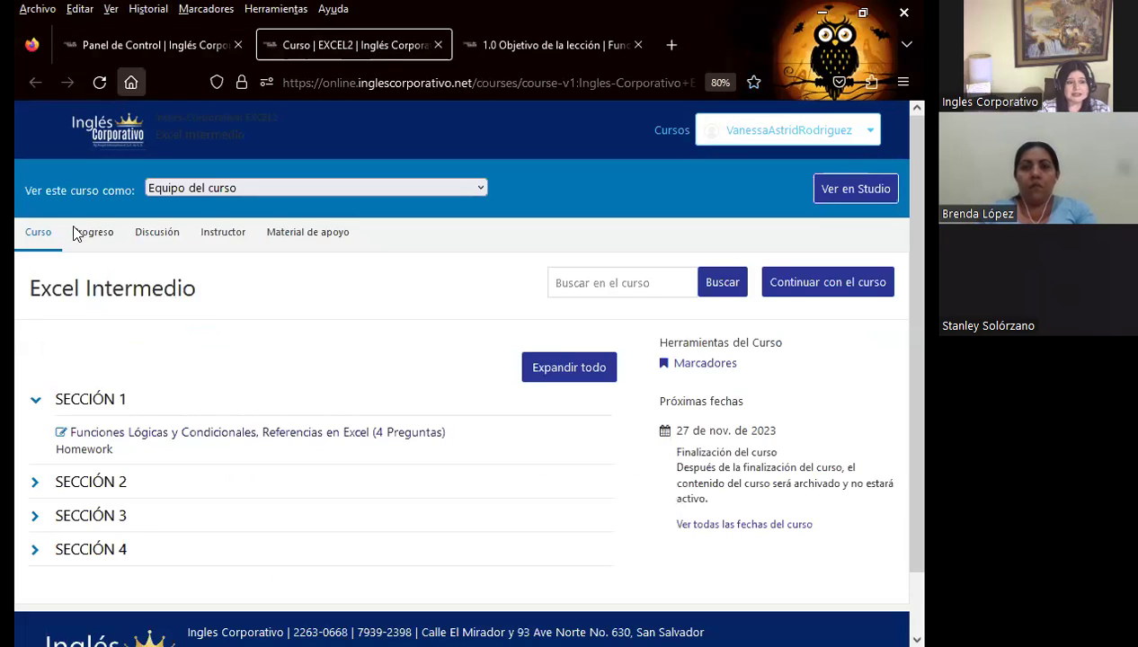
scroll(266, 351, "down", 2)
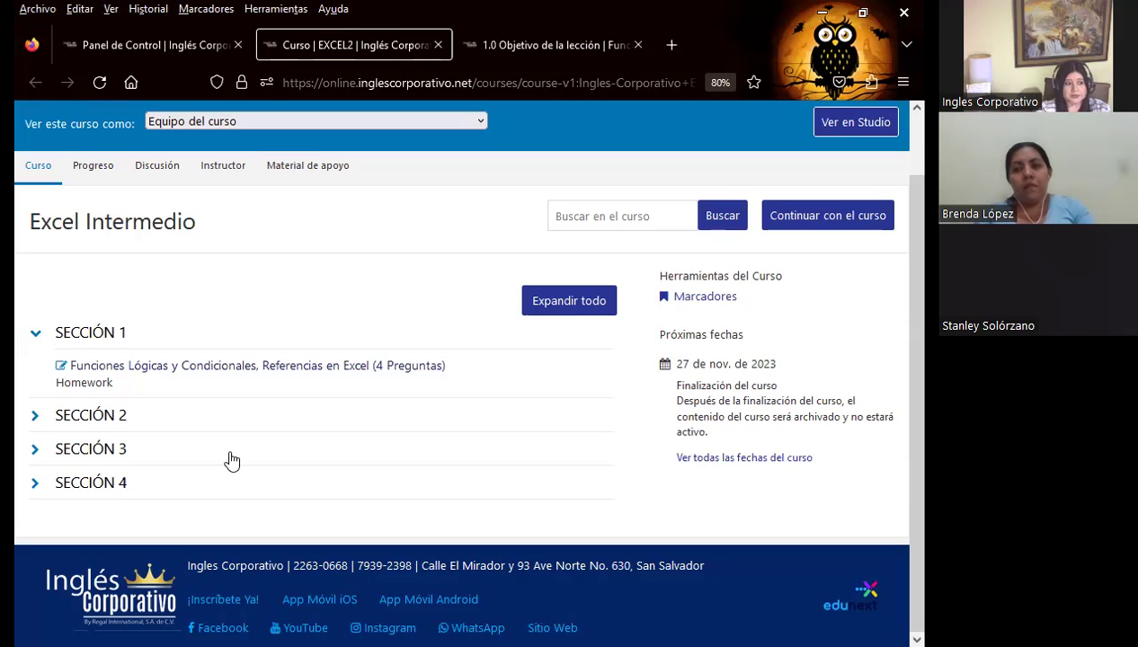
Step: Expand SECCIÓN 2 to reveal the 3-question lookup homework and 1-question midterm exam
left_click(34, 418)
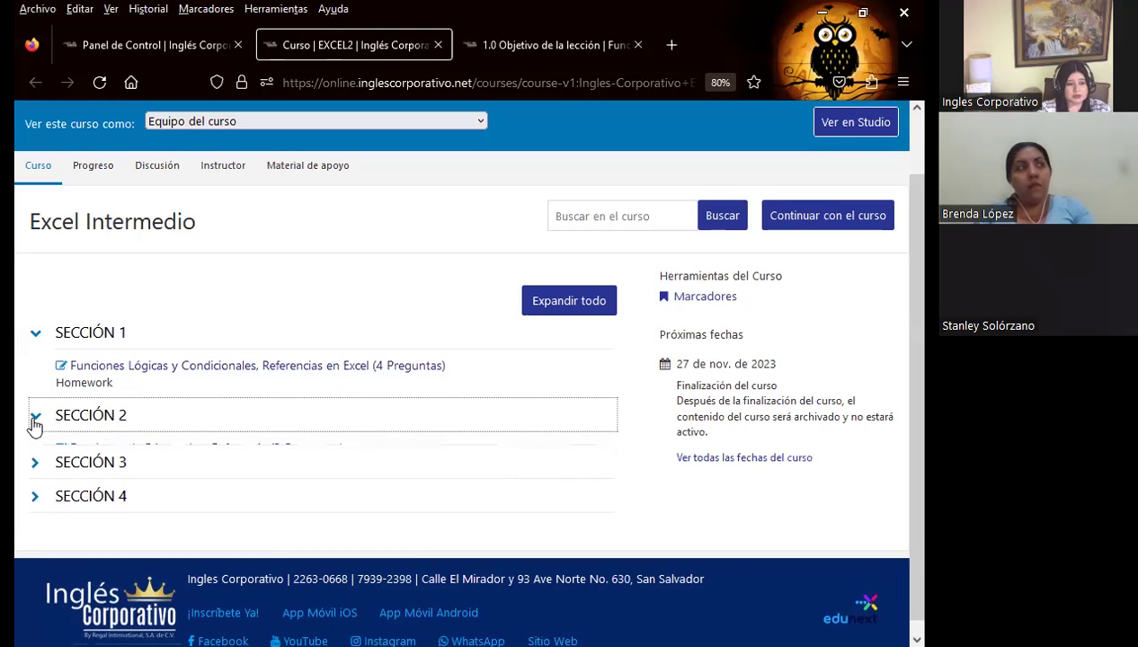
scroll(33, 424, "down", 2)
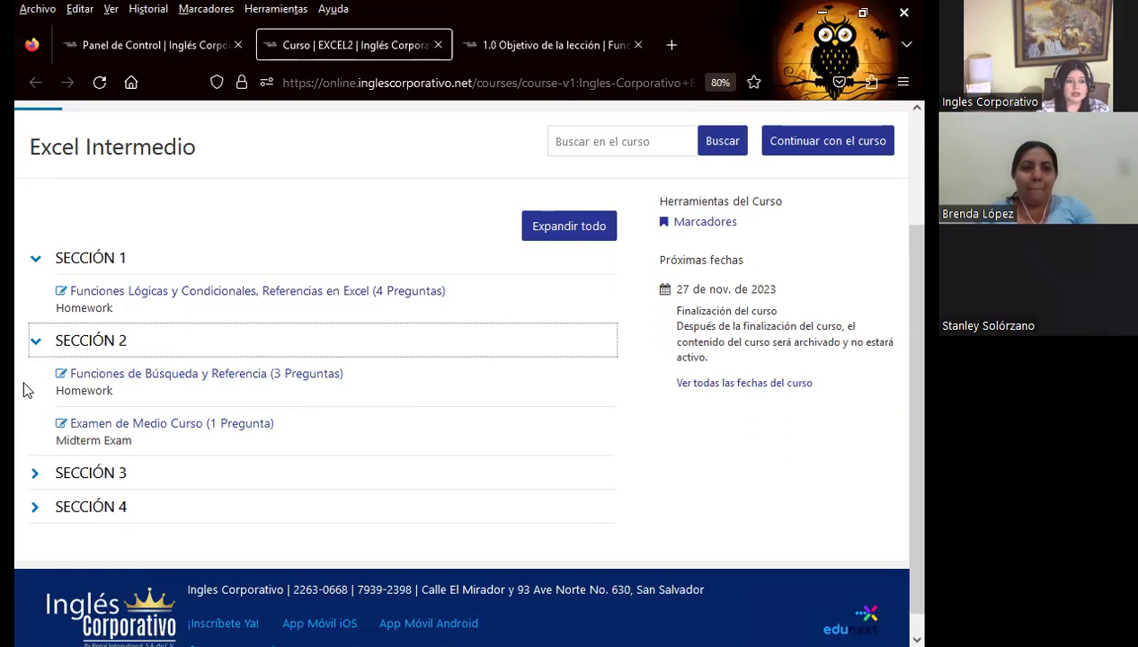
scroll(29, 358, "down", 1)
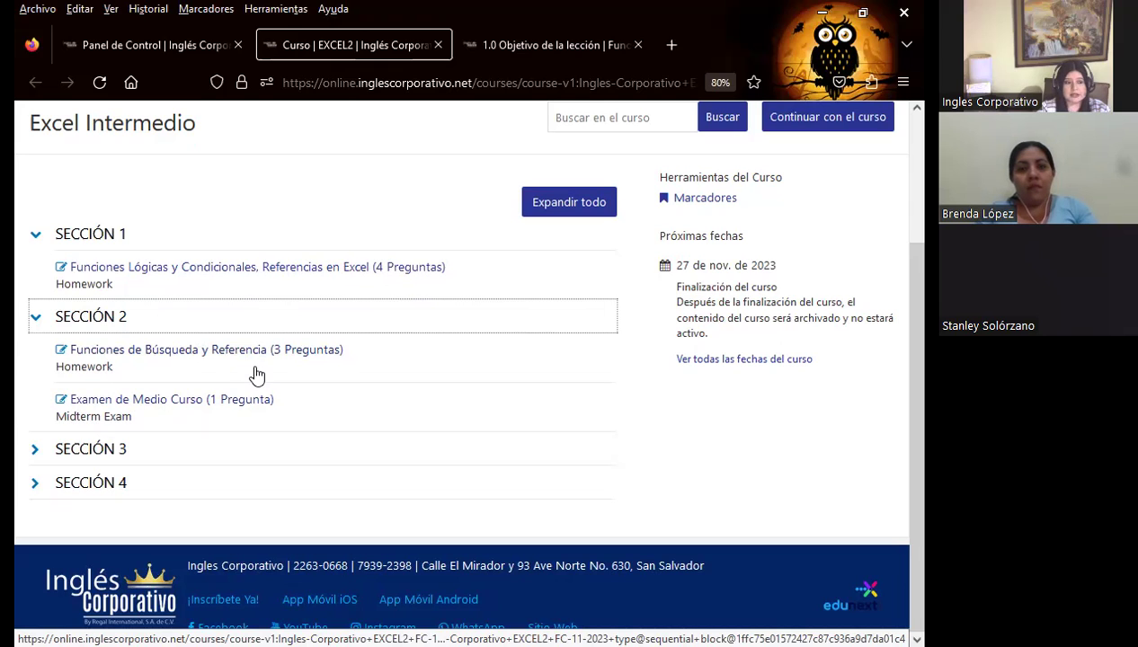
Step: Expand SECCIÓN 3 and SECCIÓN 4 to show data security, pivot tables homework and final exam
left_click(32, 451)
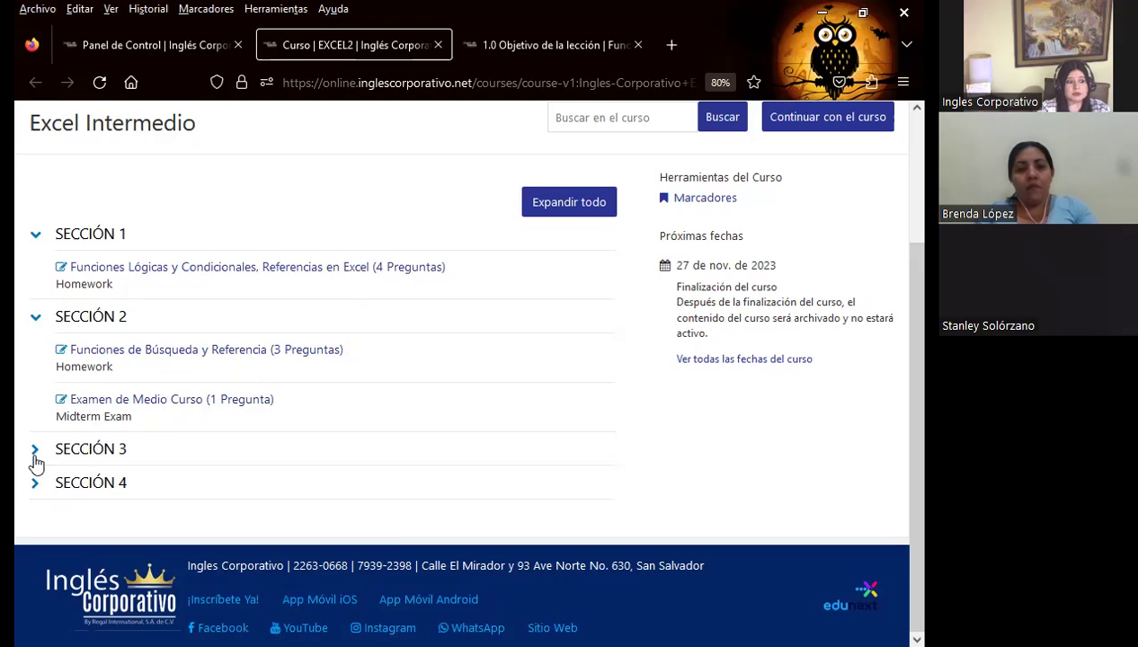
left_click(33, 451)
scroll(41, 454, "down", 2)
left_click(36, 486)
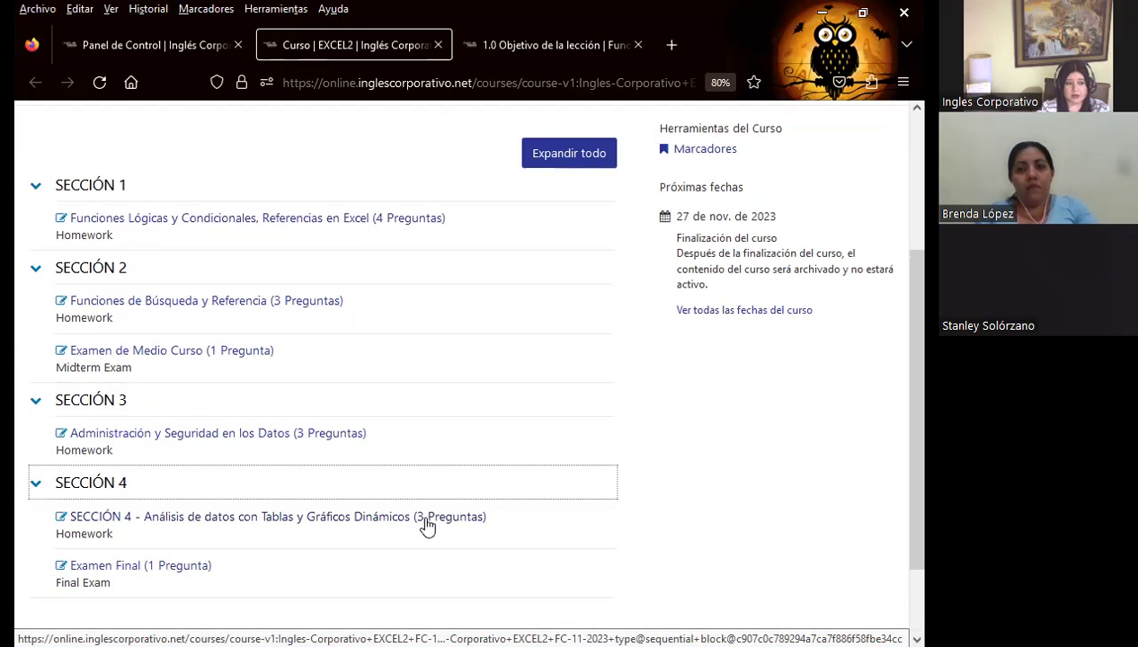
Step: Collapse Secciones 4, 3 and 2, then switch to the 1.0 Objetivo de la lección page
left_click(35, 484)
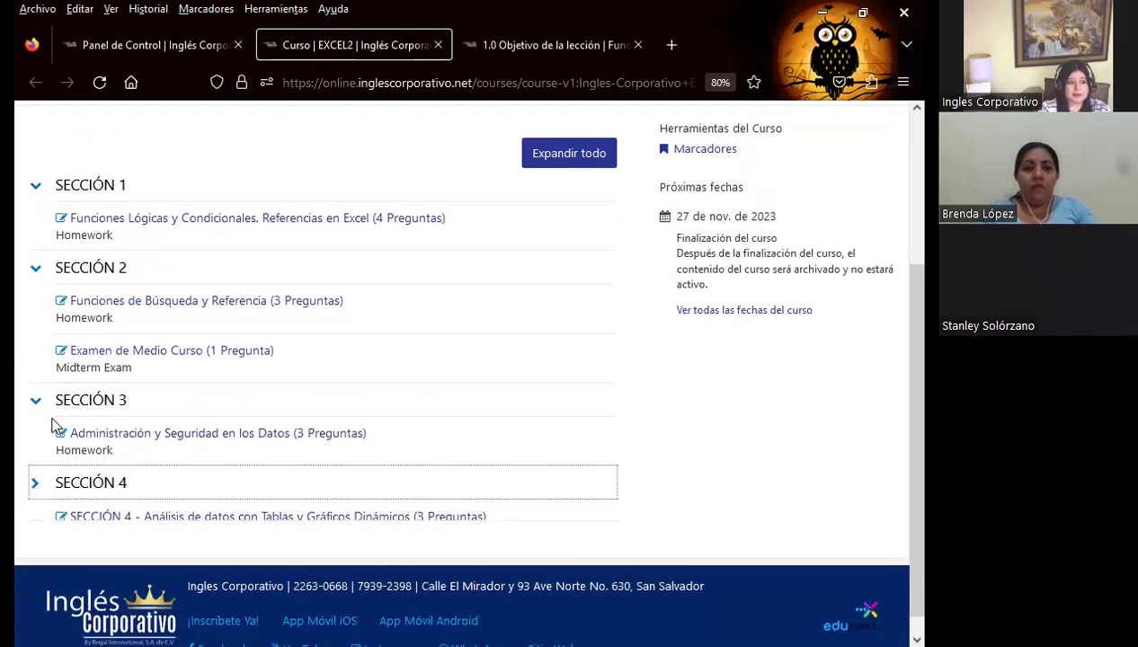
left_click(36, 400)
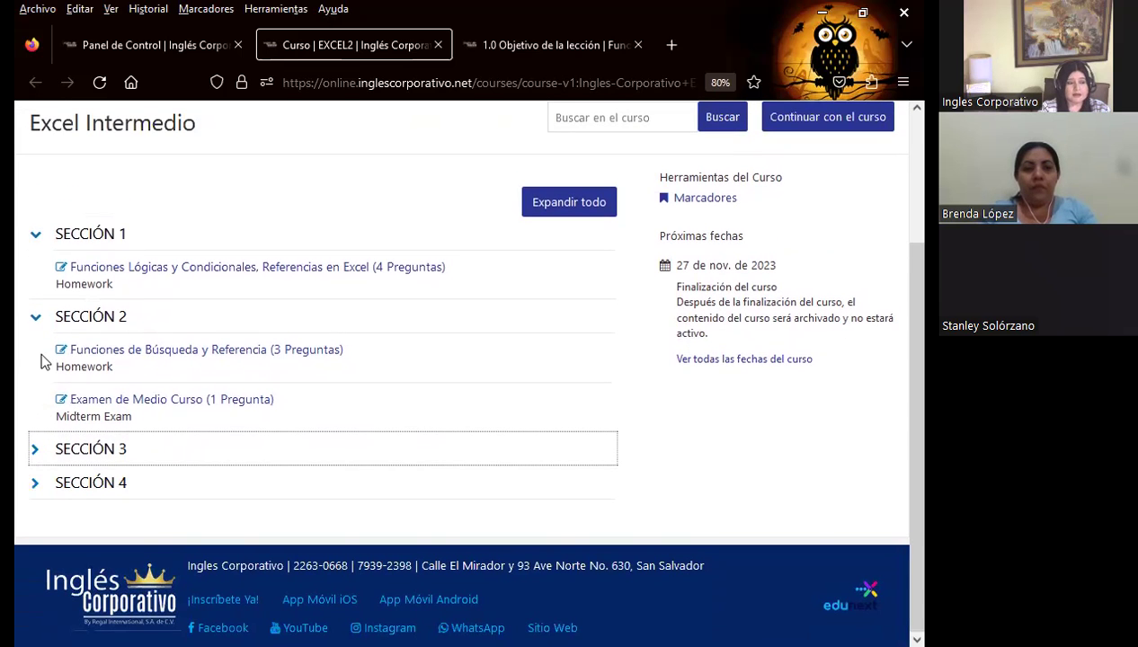
left_click(36, 317)
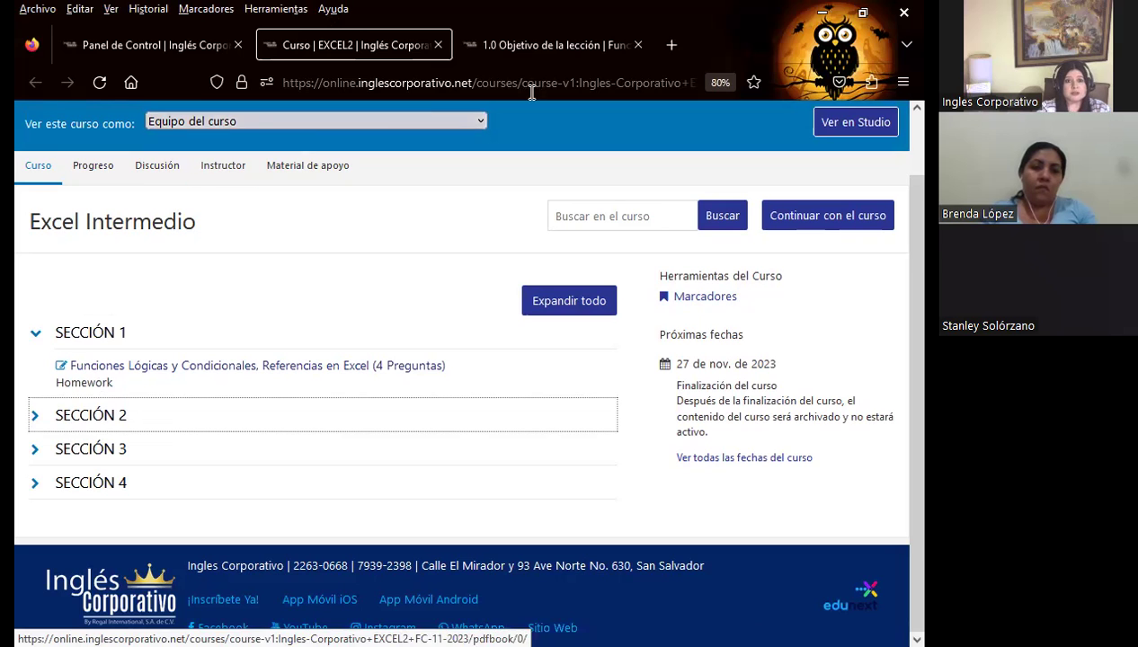
left_click(543, 44)
scroll(332, 389, "down", 2)
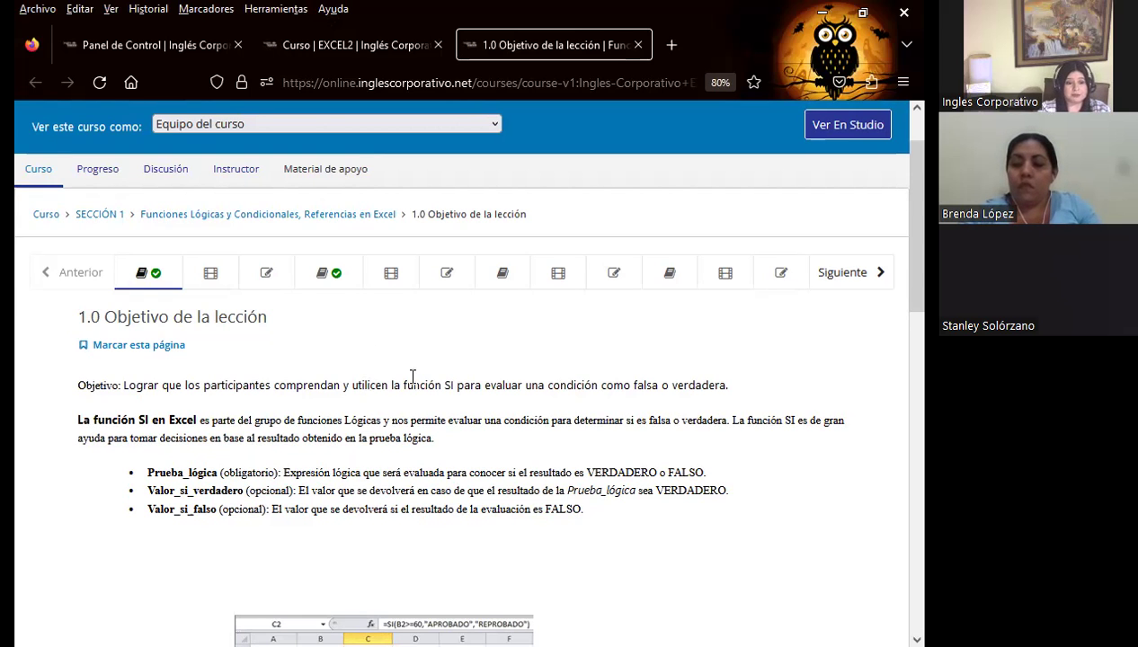
scroll(412, 375, "down", 2)
scroll(414, 387, "down", 3)
scroll(414, 396, "down", 3)
scroll(416, 402, "down", 2)
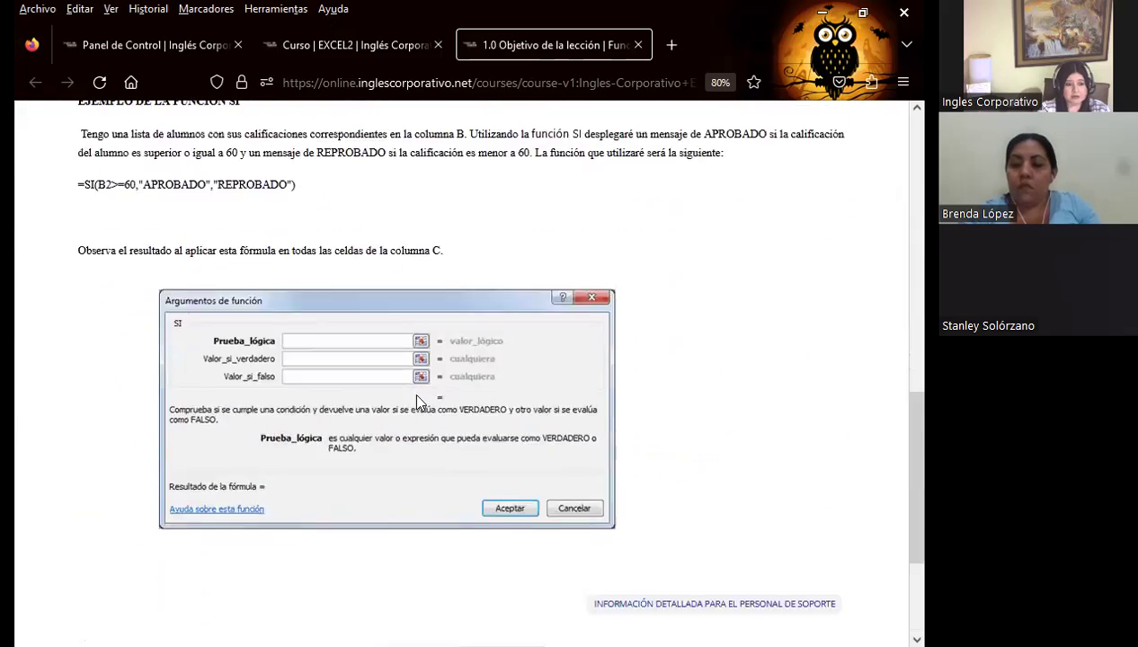
scroll(416, 402, "down", 2)
scroll(416, 402, "up", 4)
scroll(395, 400, "up", 3)
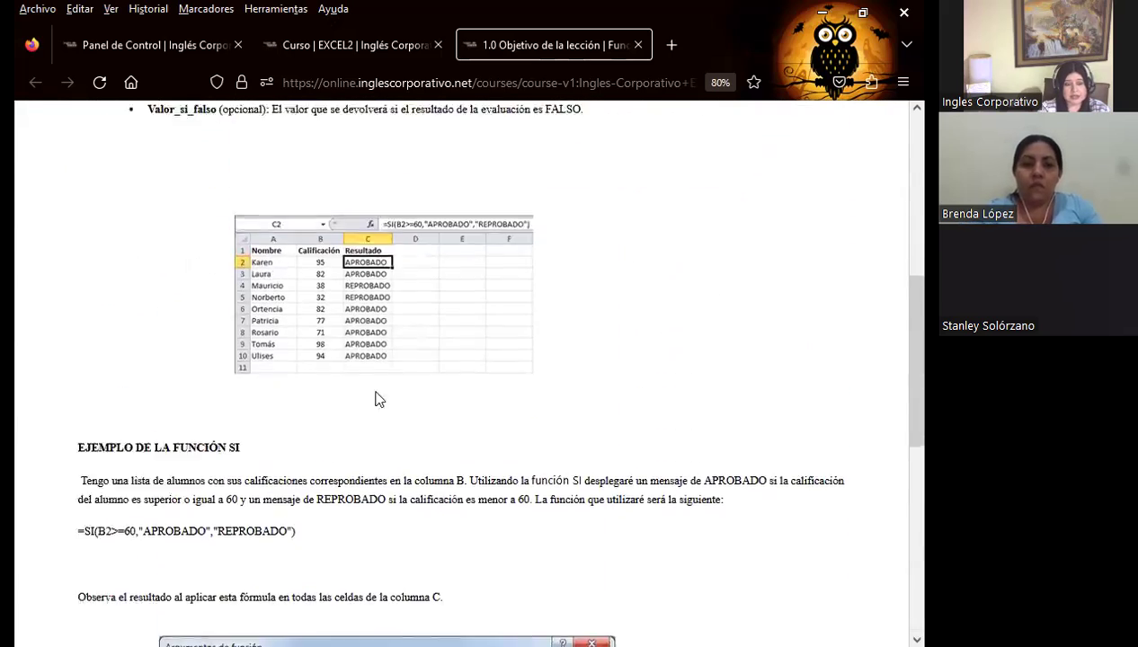
scroll(378, 400, "up", 3)
scroll(215, 378, "up", 3)
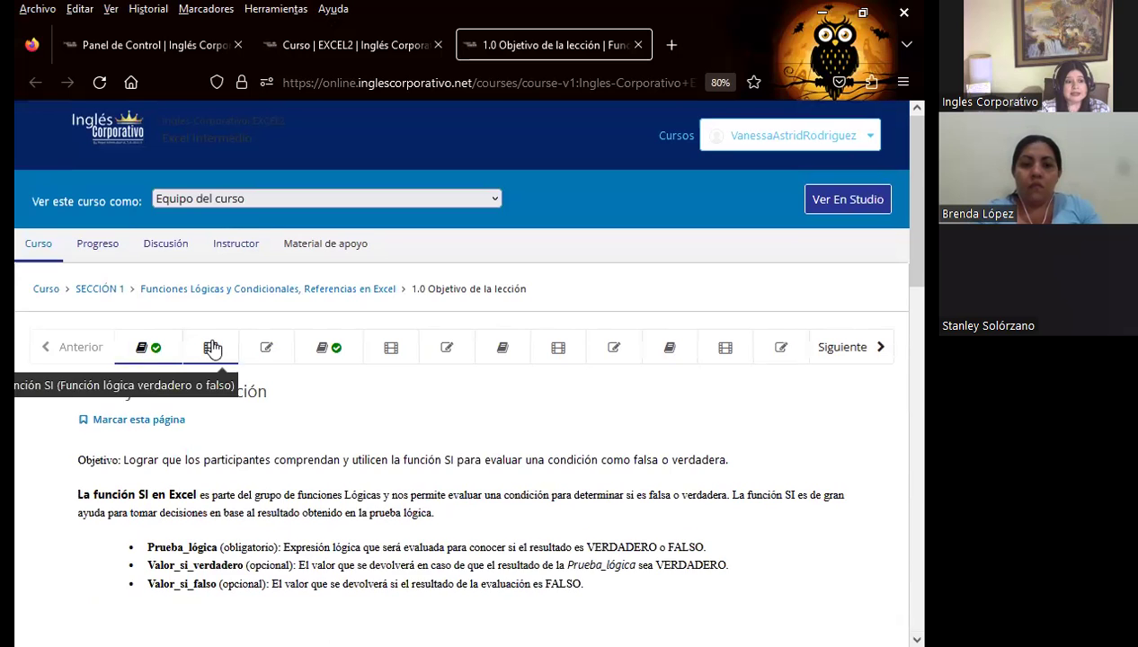
Step: Open 1.1 Función SI and review its video, practice Excel file link and discussion question
left_click(213, 349)
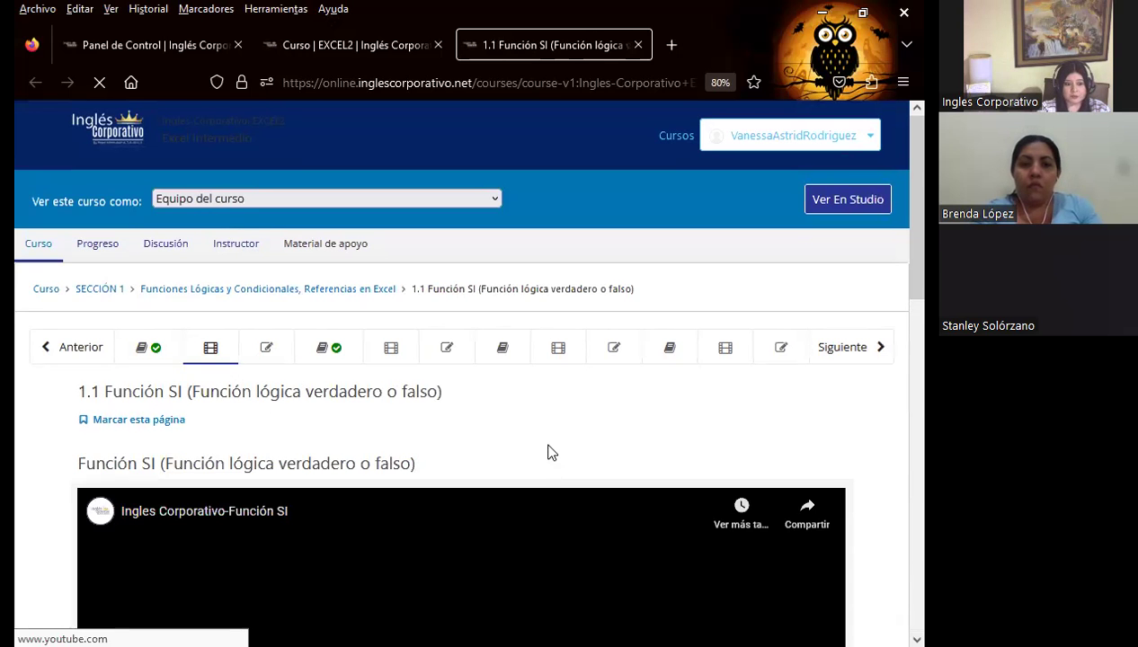
scroll(546, 450, "down", 2)
scroll(539, 434, "down", 2)
scroll(512, 429, "down", 1)
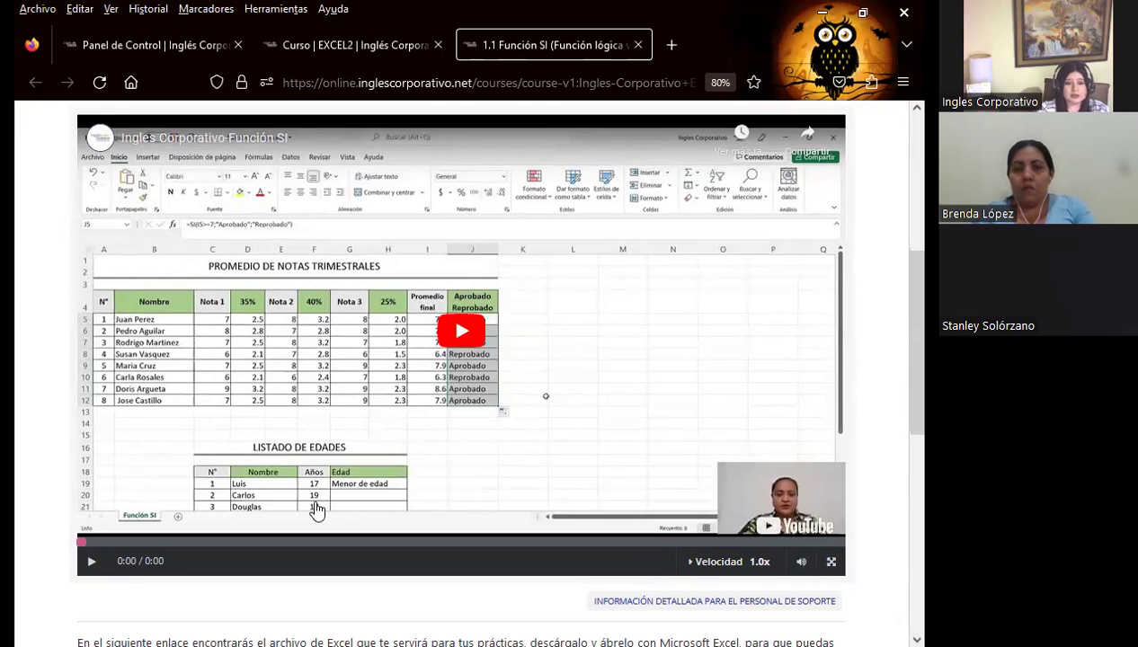
scroll(287, 403, "down", 3)
scroll(288, 403, "down", 2)
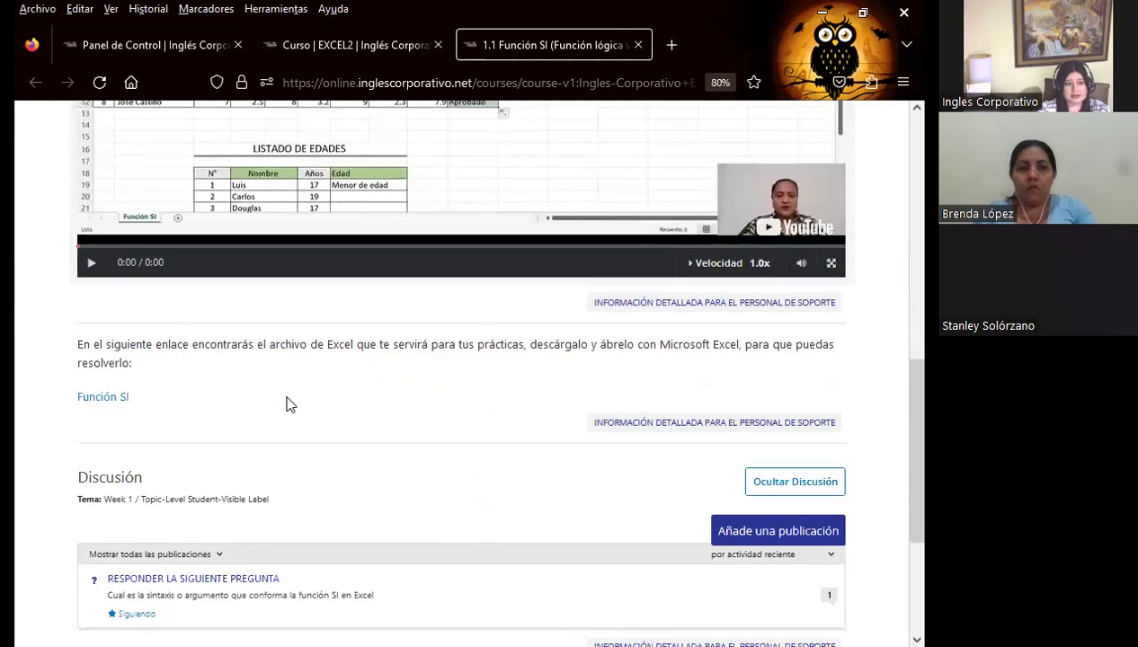
scroll(288, 400, "down", 3)
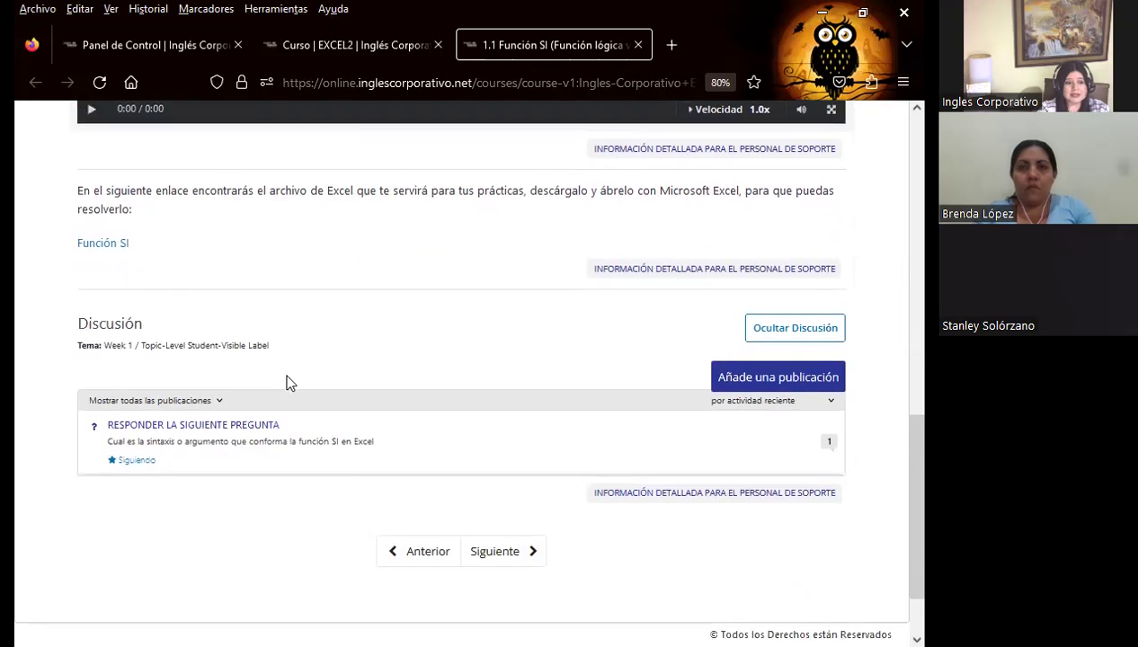
scroll(288, 382, "down", 1)
scroll(239, 297, "up", 4)
scroll(270, 278, "up", 2)
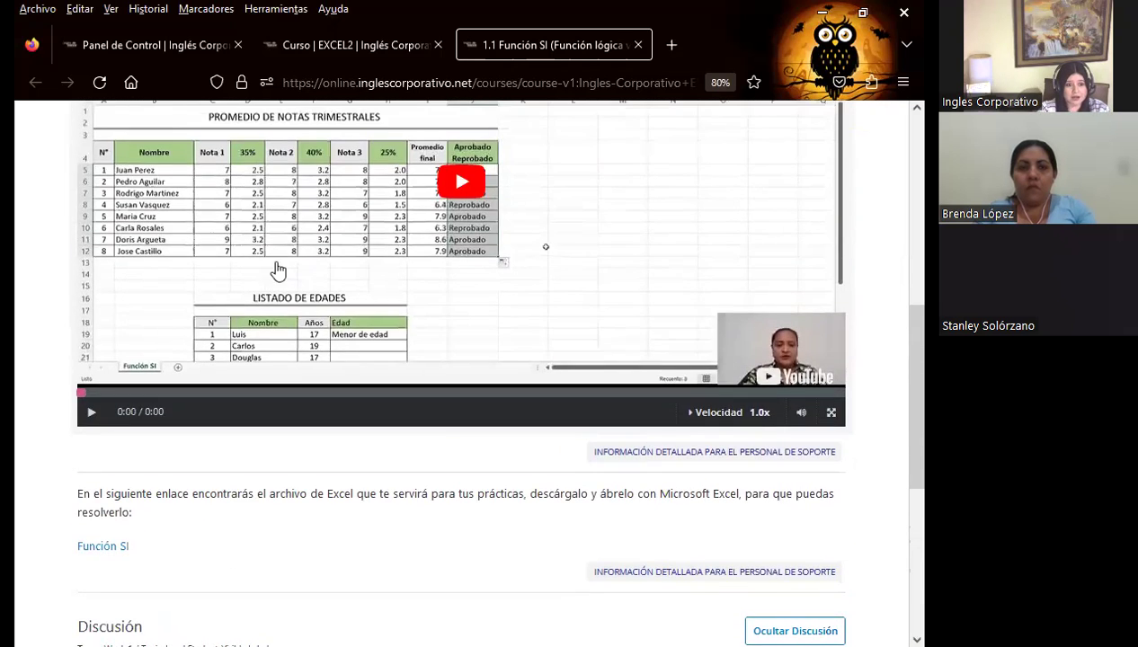
scroll(278, 269, "up", 3)
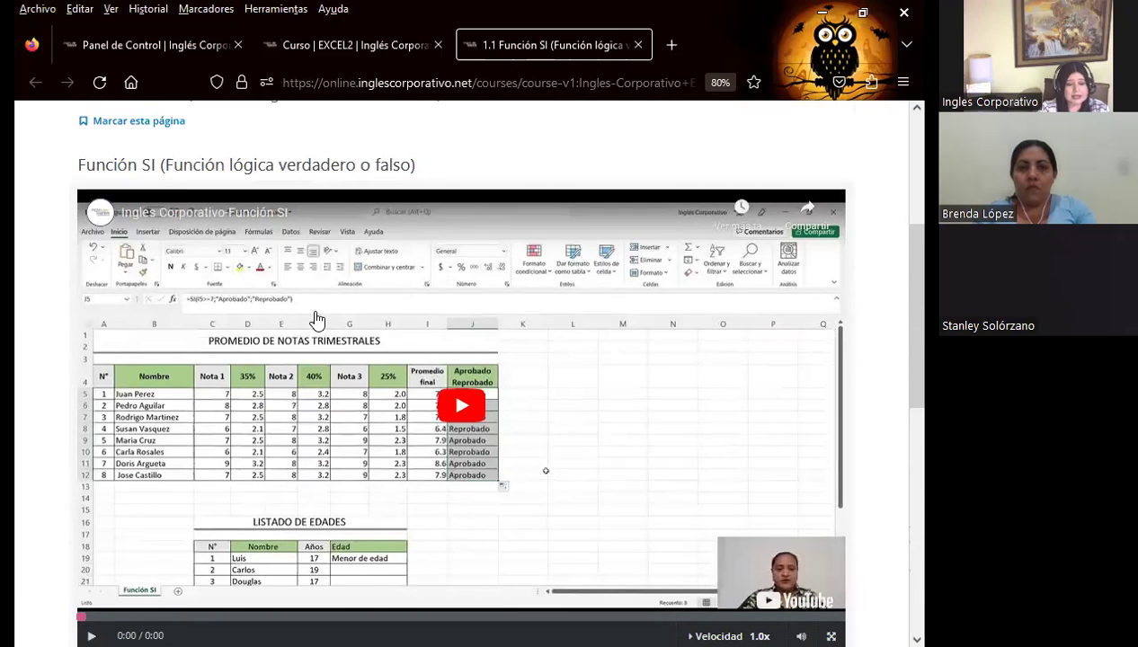
scroll(323, 350, "down", 4)
scroll(270, 382, "down", 3)
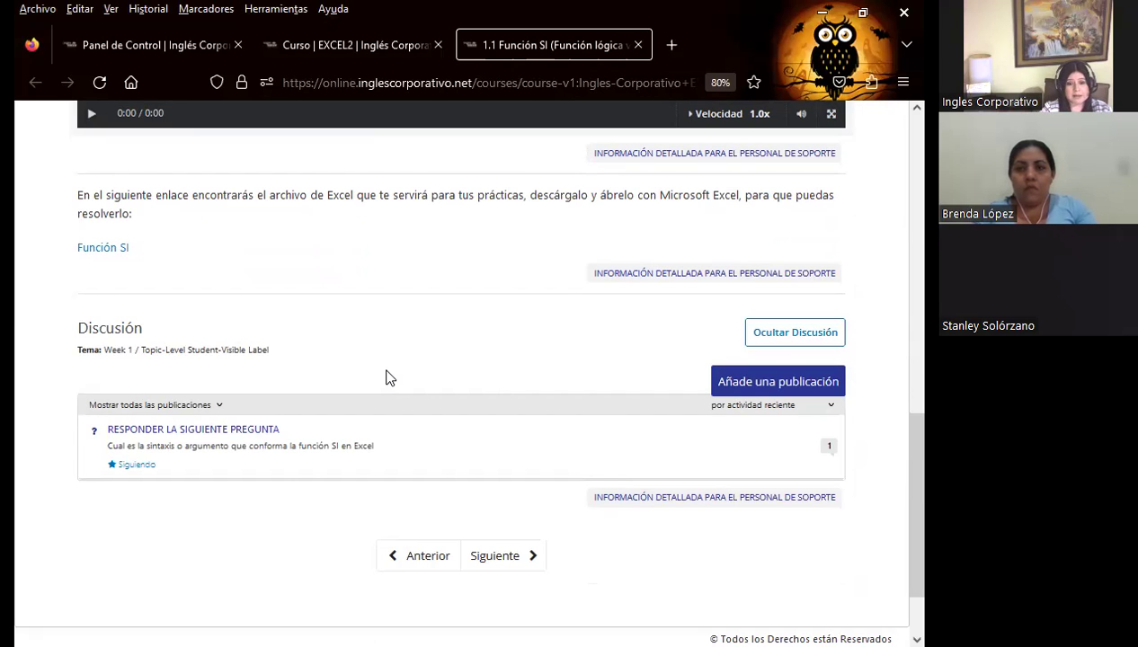
scroll(459, 457, "up", 2)
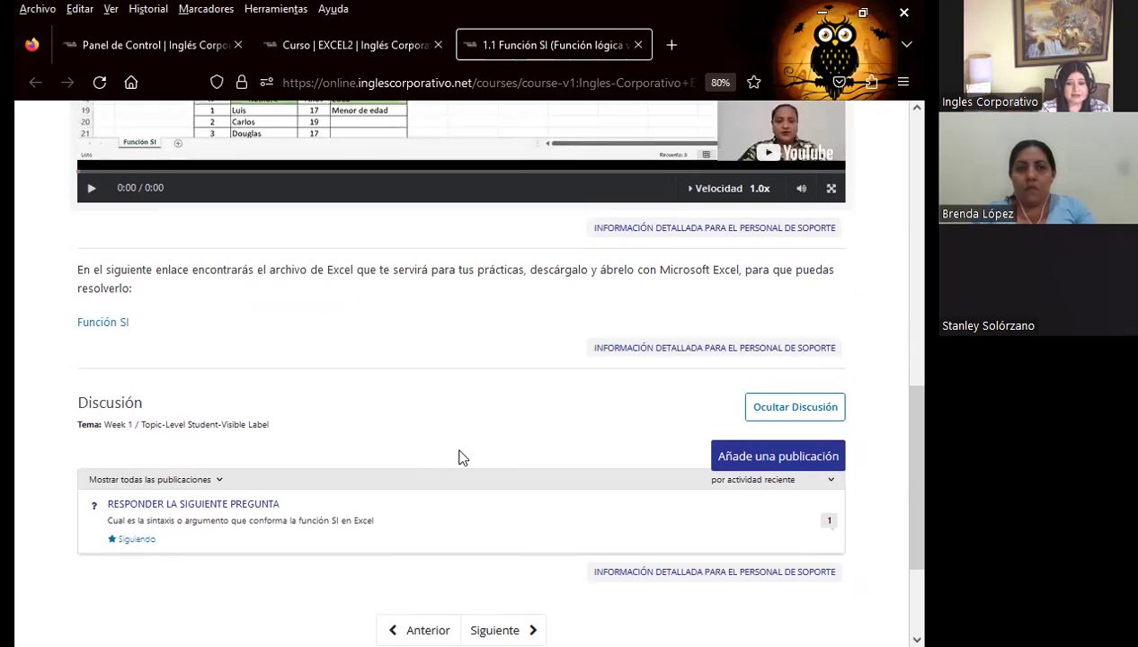
scroll(501, 465, "up", 3)
scroll(791, 531, "down", 3)
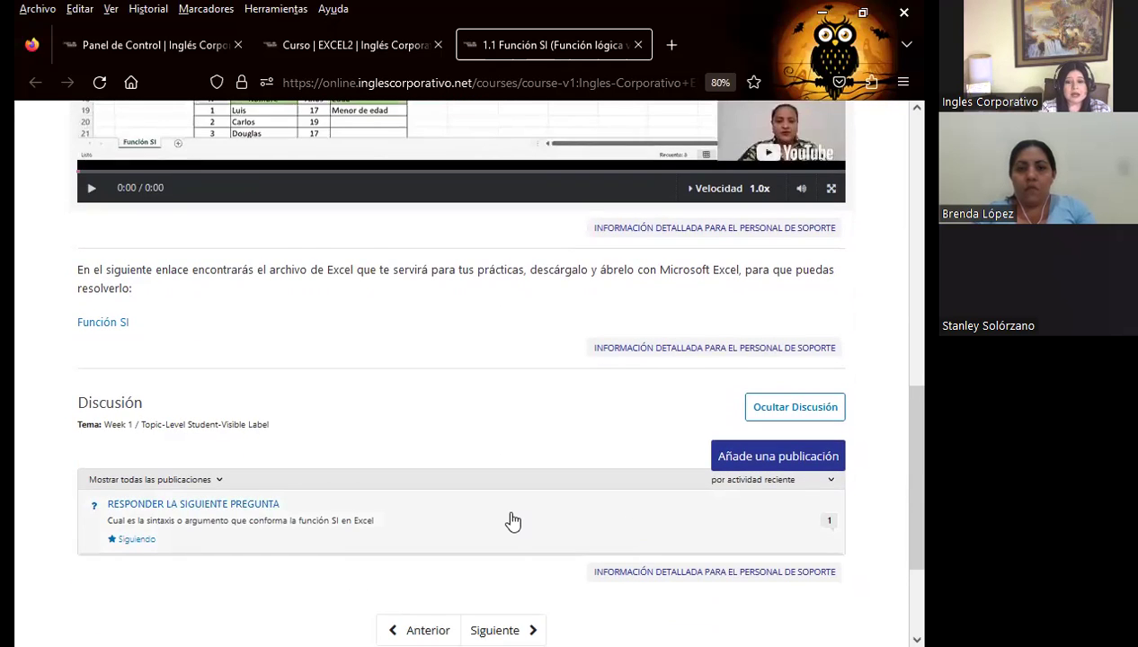
scroll(476, 517, "down", 2)
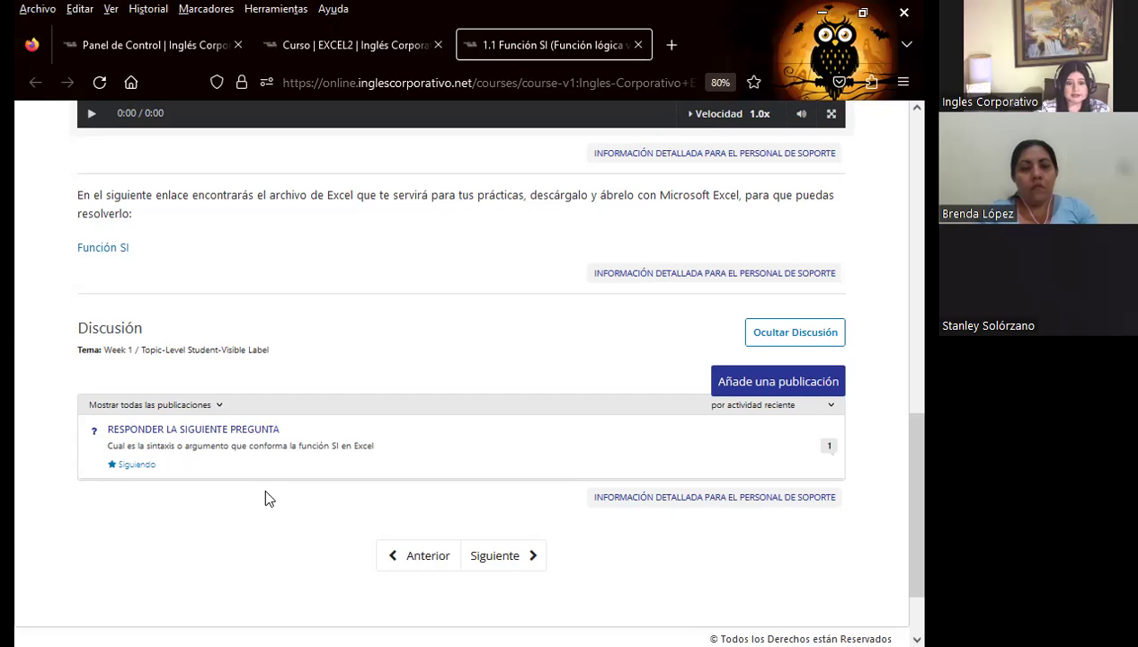
scroll(371, 553, "up", 2)
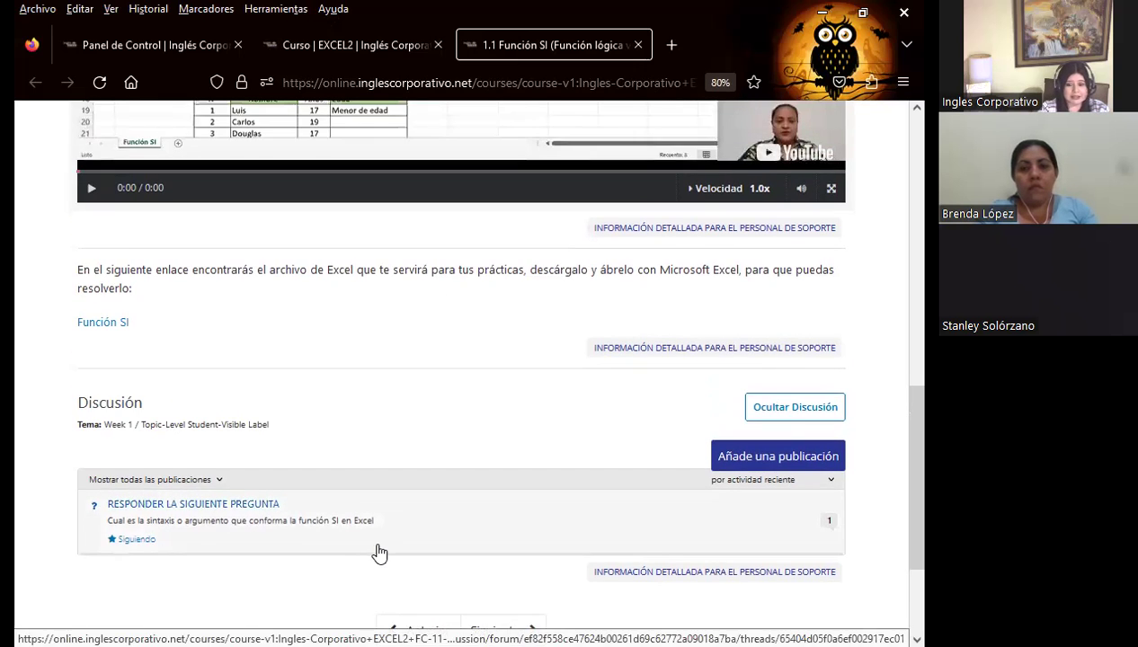
scroll(389, 513, "up", 2)
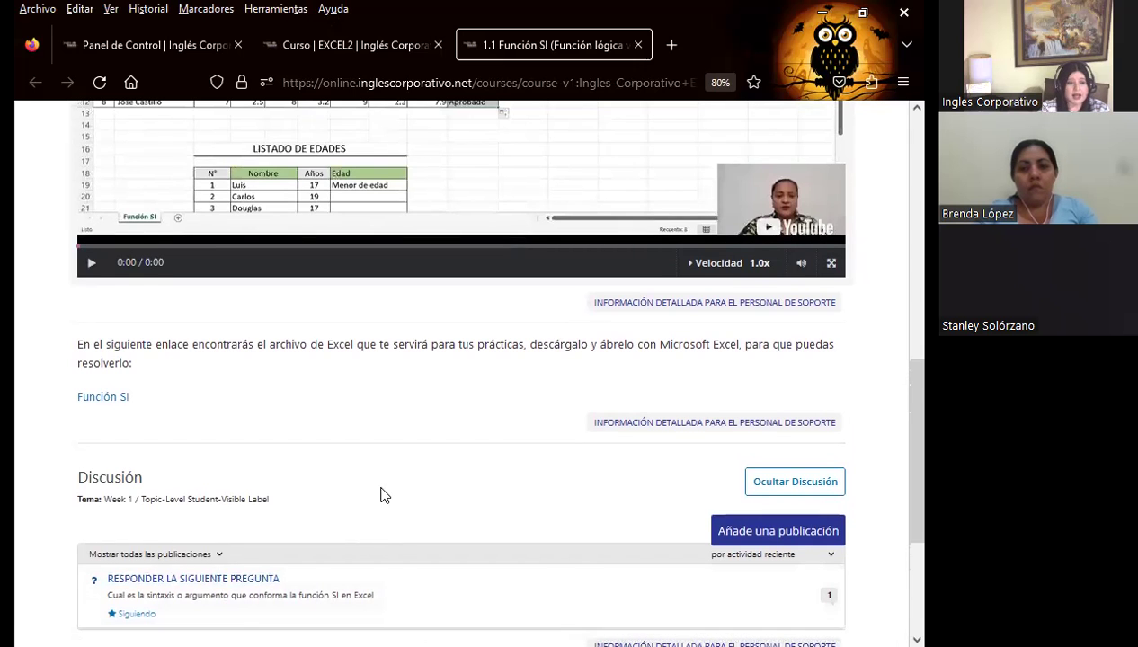
scroll(382, 499, "down", 2)
scroll(300, 480, "down", 2)
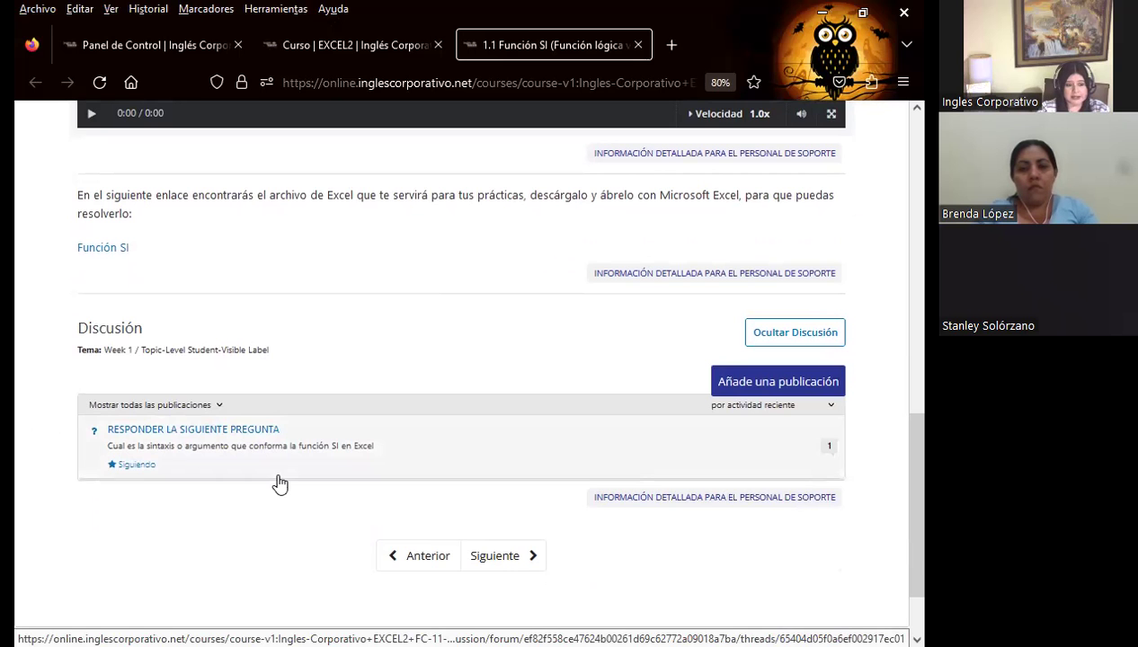
scroll(407, 510, "up", 3)
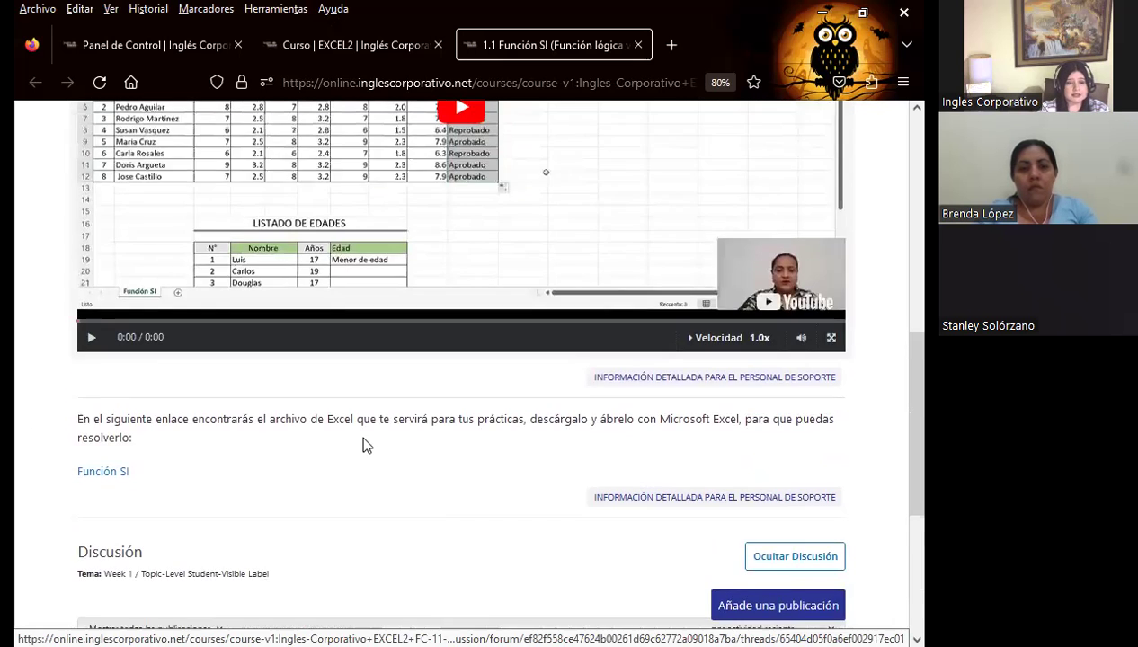
scroll(363, 444, "up", 4)
scroll(359, 360, "up", 3)
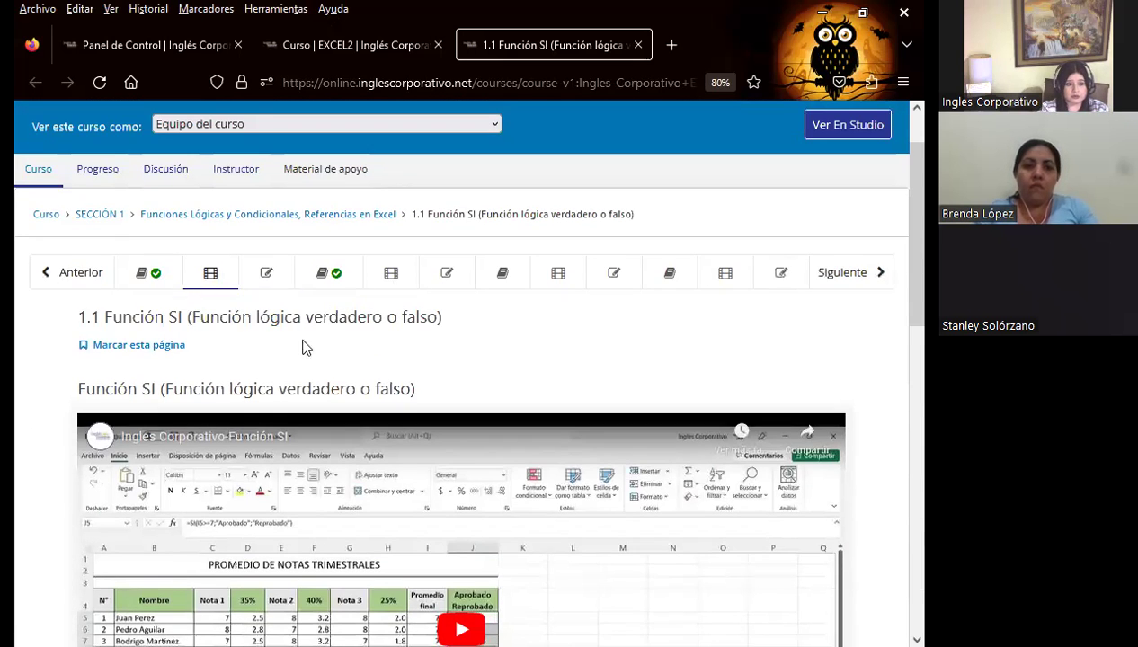
scroll(305, 360, "down", 5)
scroll(332, 404, "down", 2)
scroll(353, 419, "down", 3)
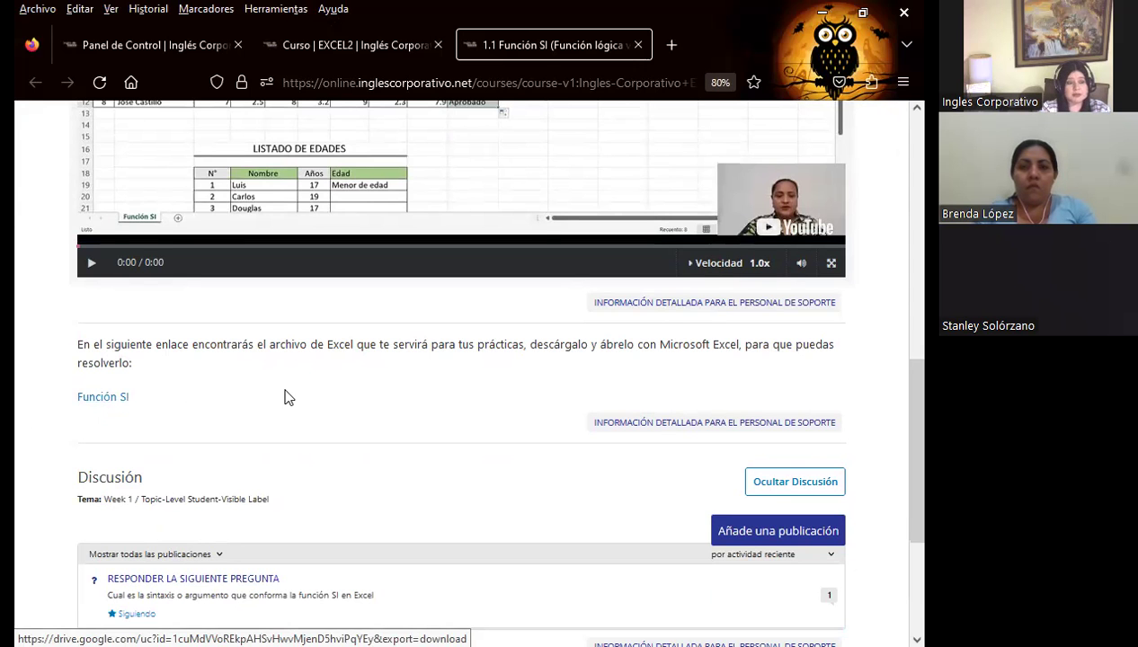
scroll(287, 393, "up", 2)
scroll(373, 381, "up", 3)
scroll(110, 417, "down", 5)
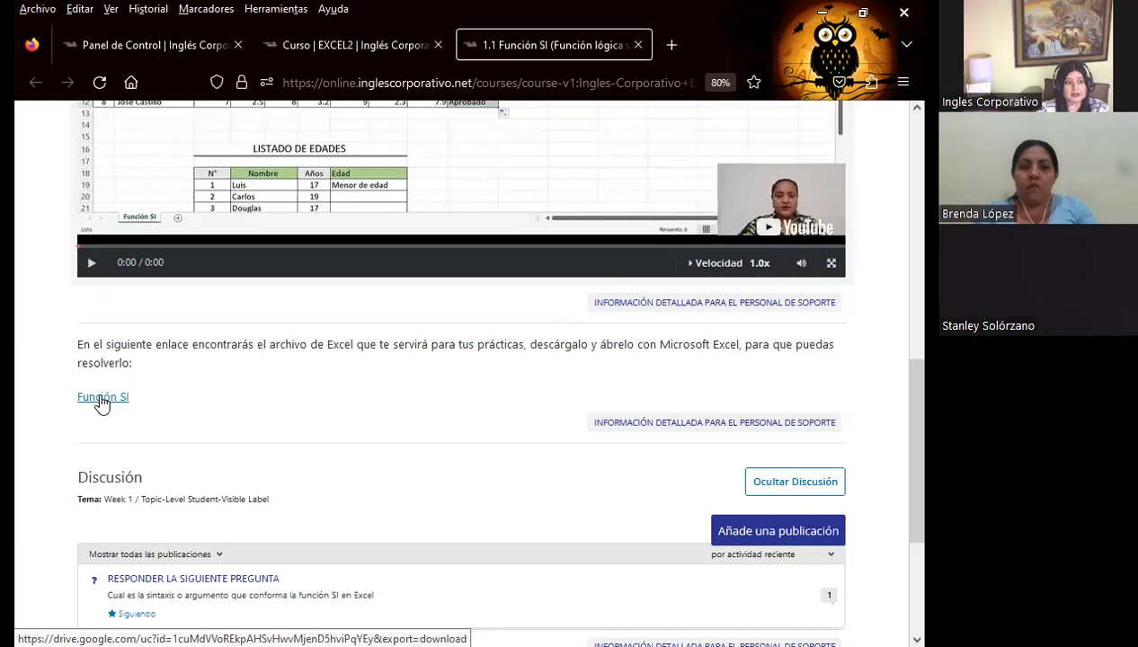
scroll(149, 316, "down", 3)
scroll(150, 316, "down", 1)
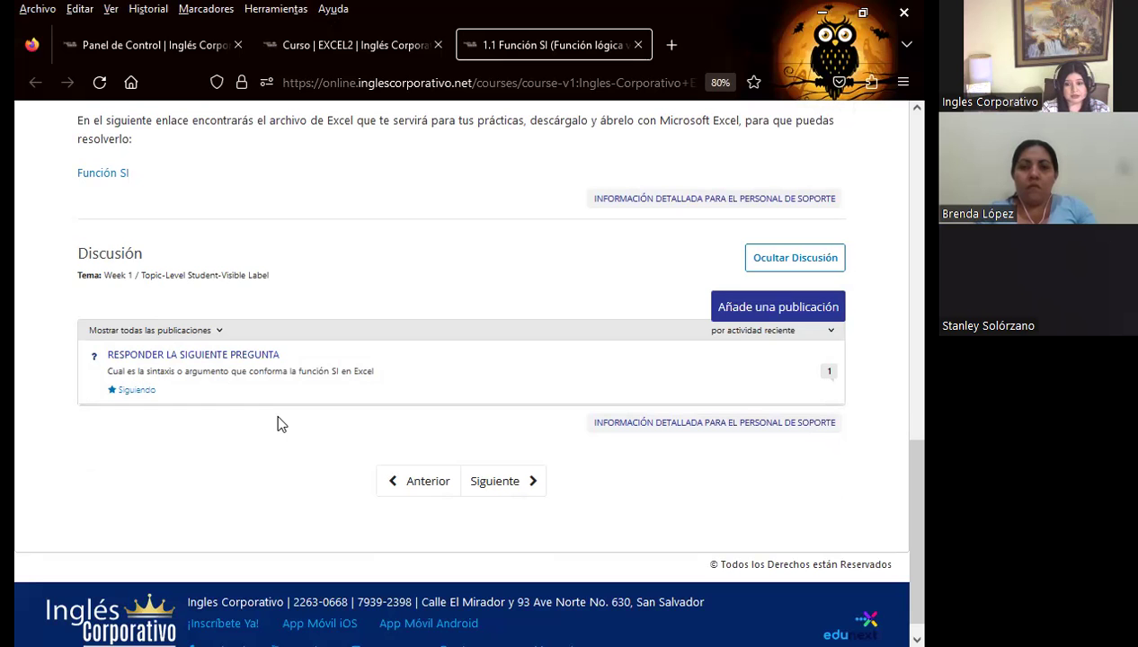
scroll(308, 414, "up", 5)
scroll(328, 395, "up", 3)
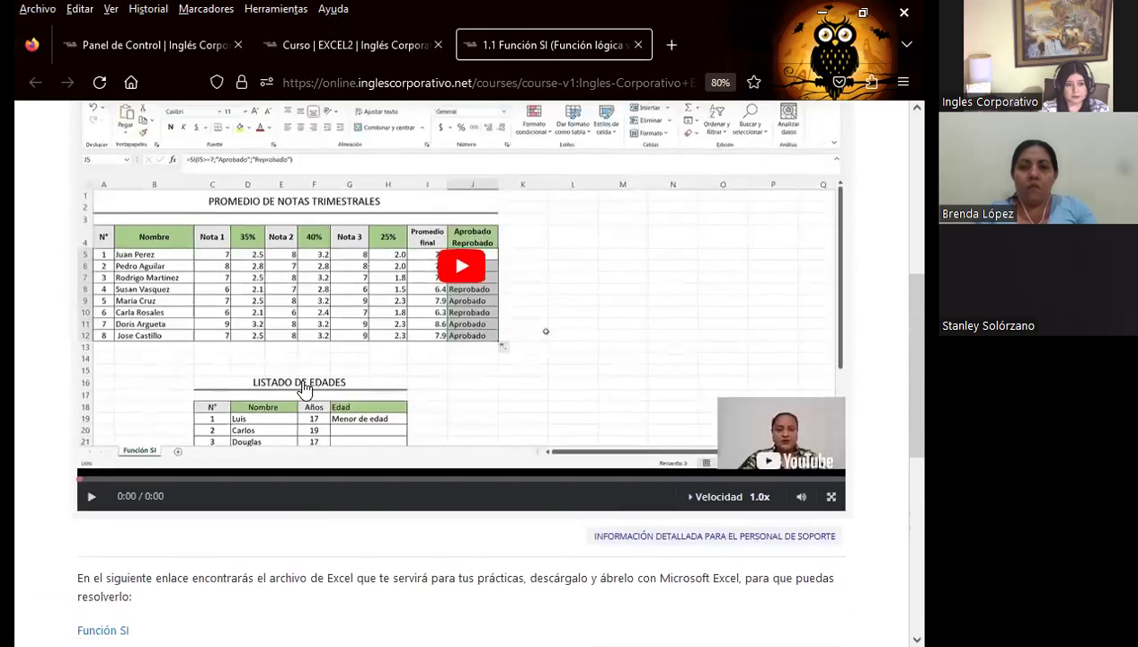
scroll(180, 368, "up", 5)
scroll(139, 355, "up", 3)
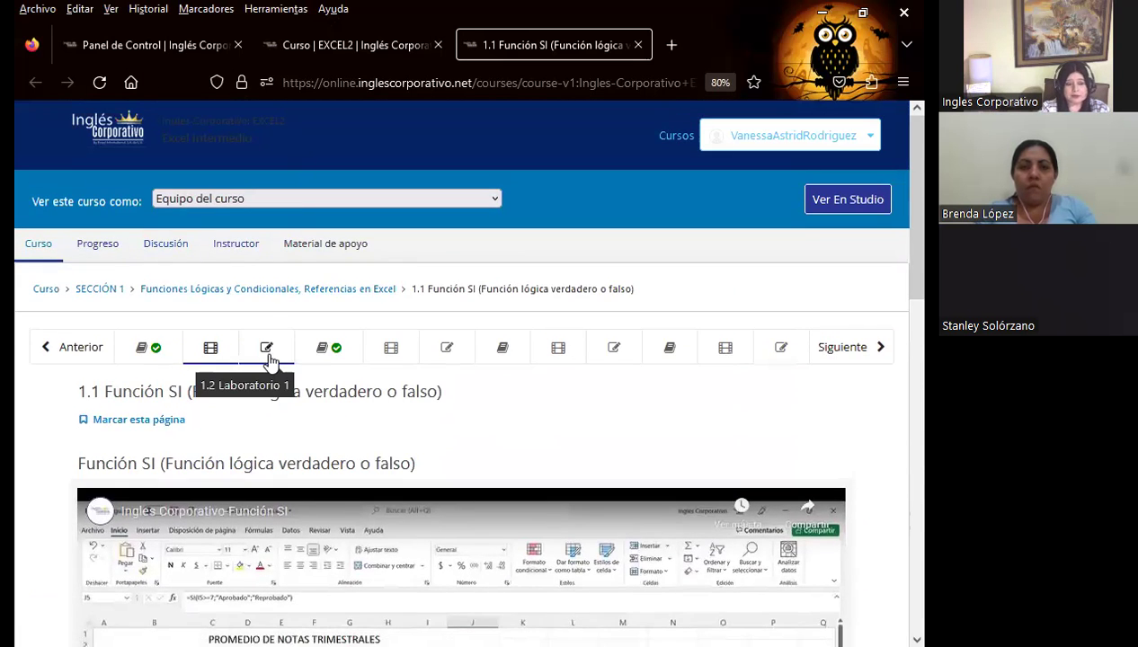
Step: Open the 1.2 Laboratorio 1 quiz and review its 25-point SI function questions
left_click(267, 350)
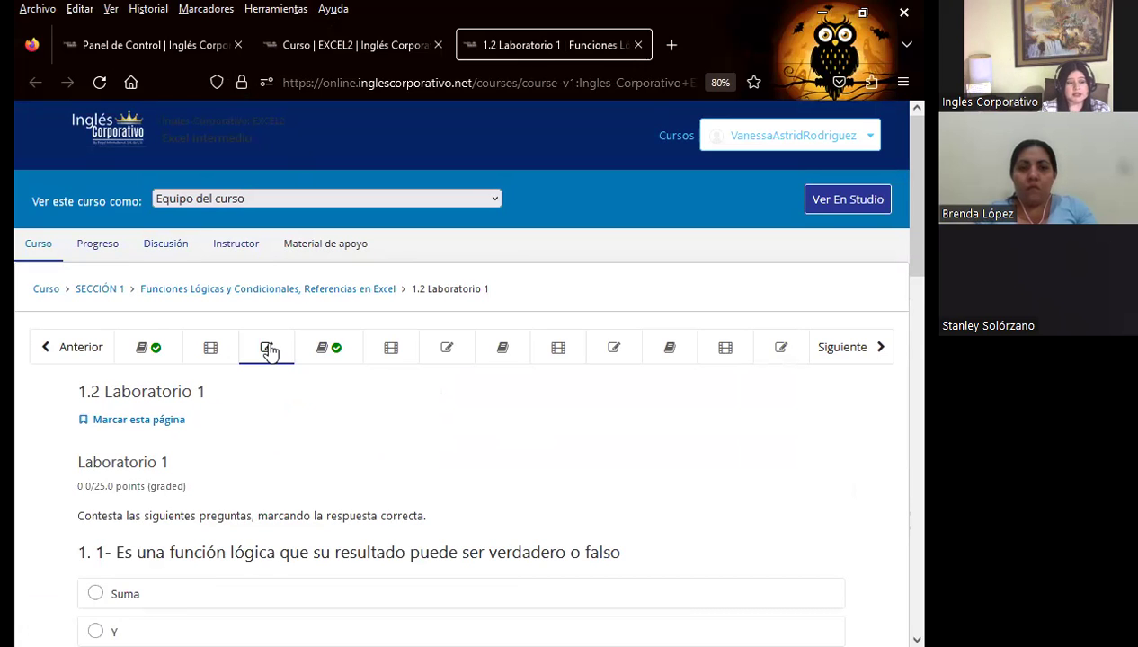
scroll(272, 422, "down", 3)
scroll(333, 422, "down", 2)
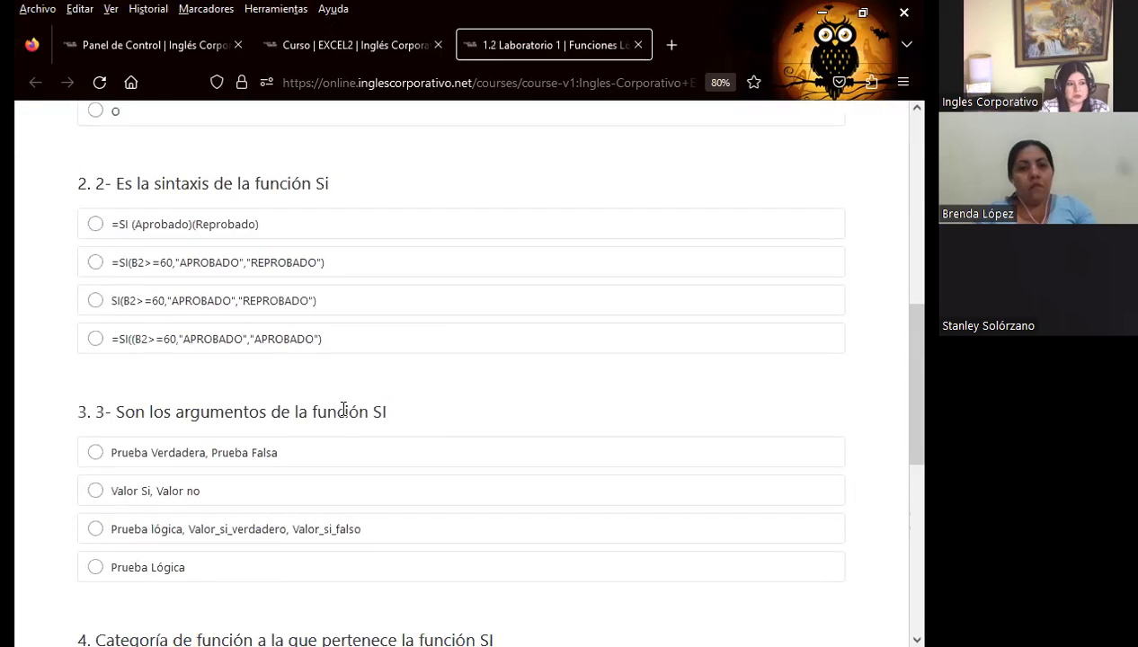
scroll(341, 409, "down", 2)
scroll(350, 400, "down", 2)
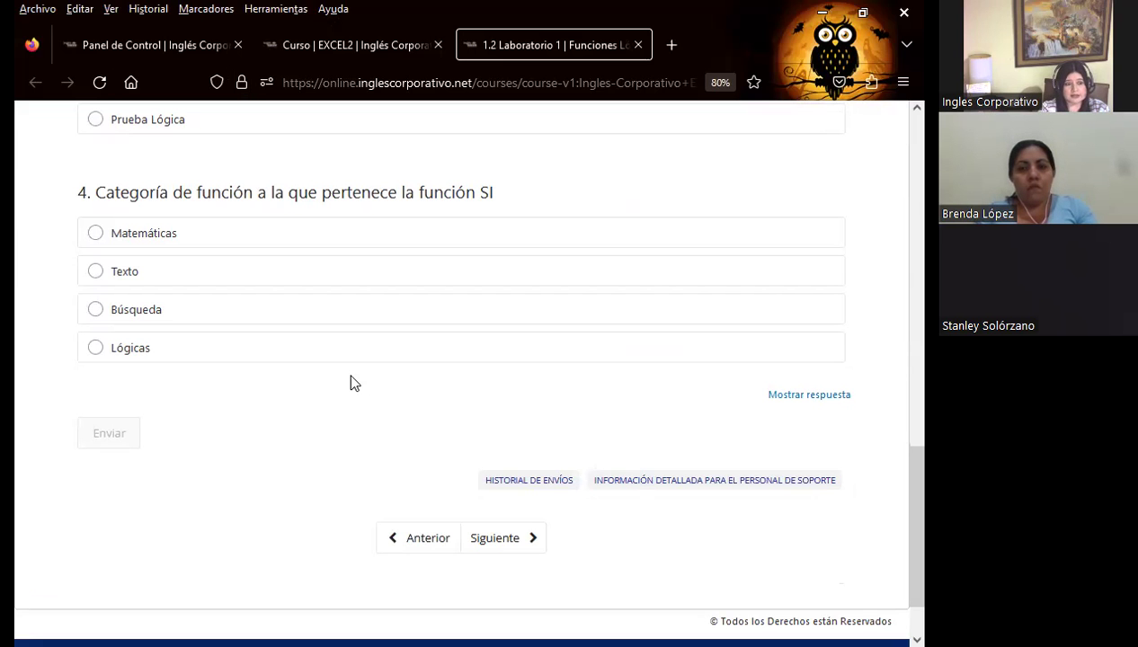
scroll(350, 384, "up", 3)
scroll(351, 384, "up", 3)
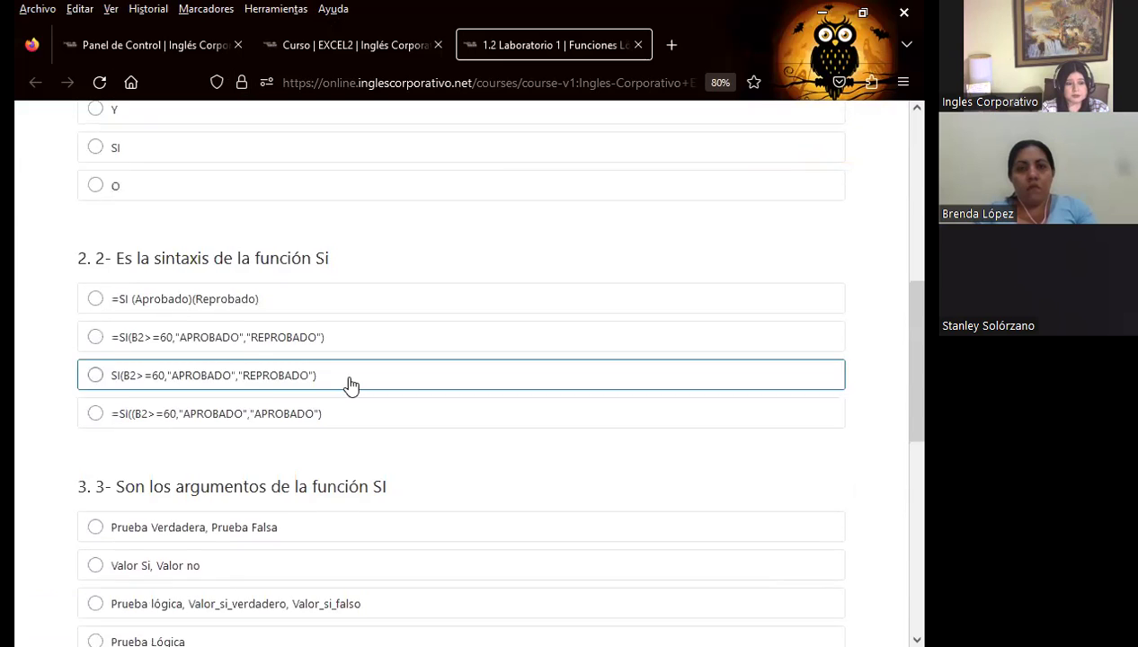
scroll(351, 384, "up", 3)
scroll(342, 396, "up", 2)
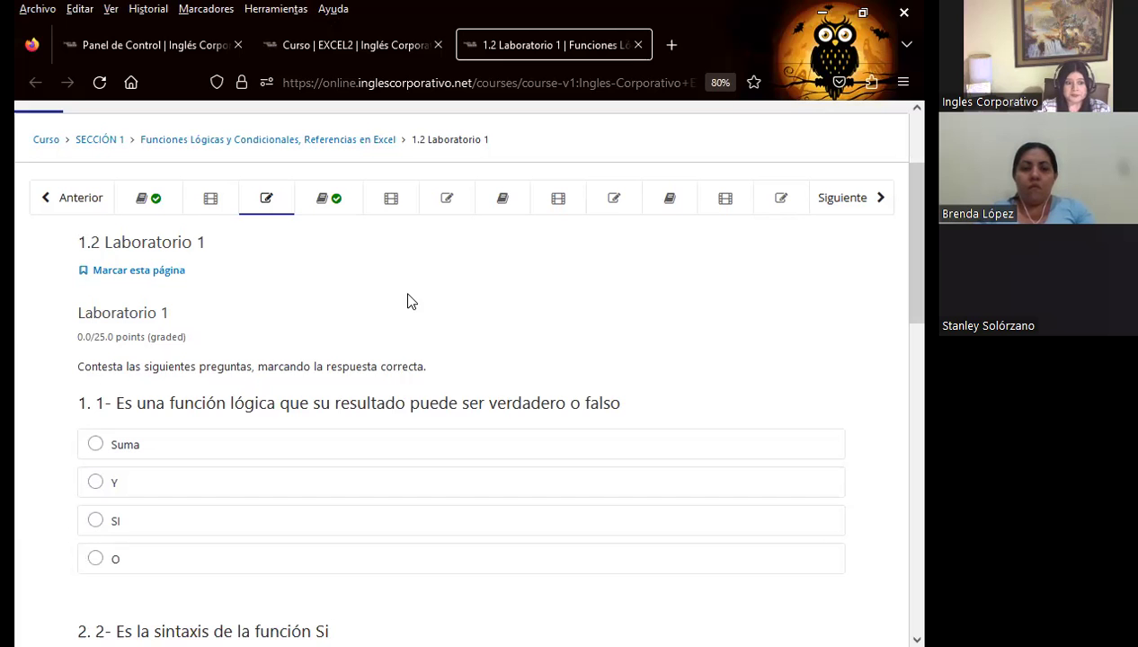
scroll(394, 332, "down", 2)
scroll(300, 368, "down", 3)
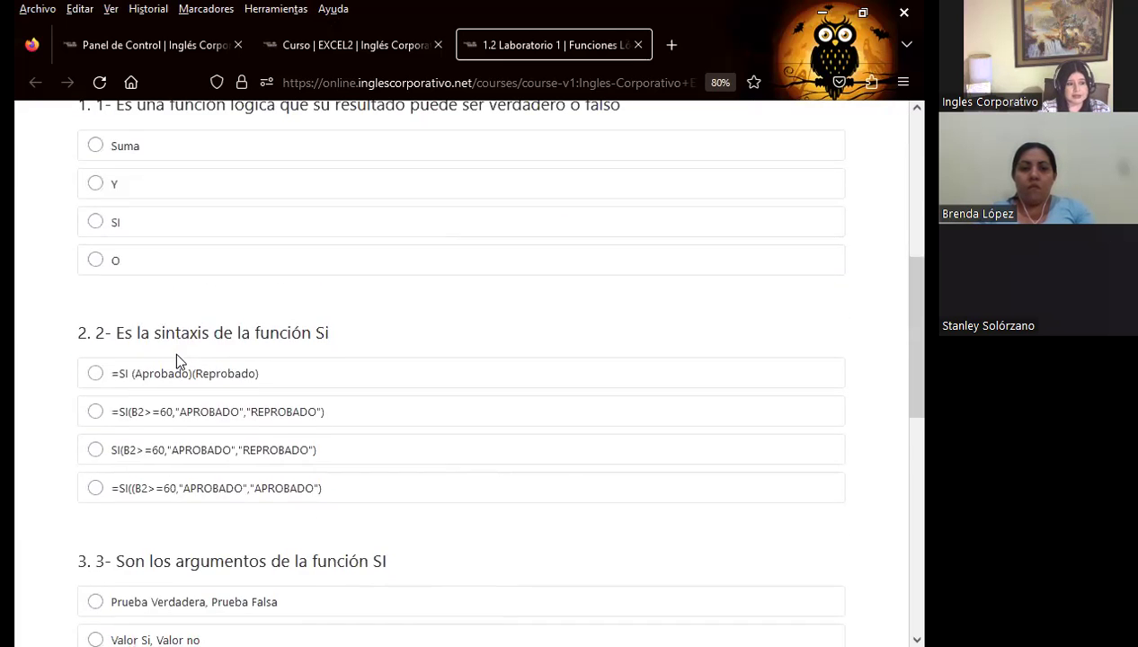
scroll(176, 362, "down", 3)
scroll(175, 364, "down", 3)
scroll(153, 381, "down", 2)
scroll(100, 382, "down", 2)
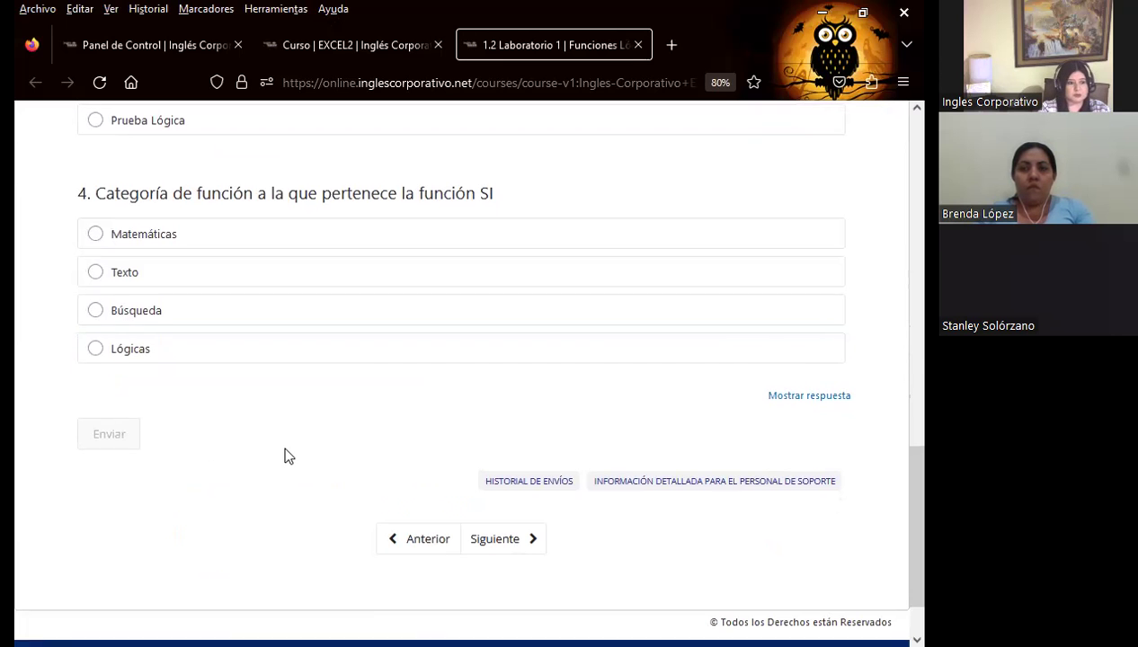
scroll(360, 472, "up", 9)
scroll(392, 468, "up", 4)
scroll(391, 467, "up", 4)
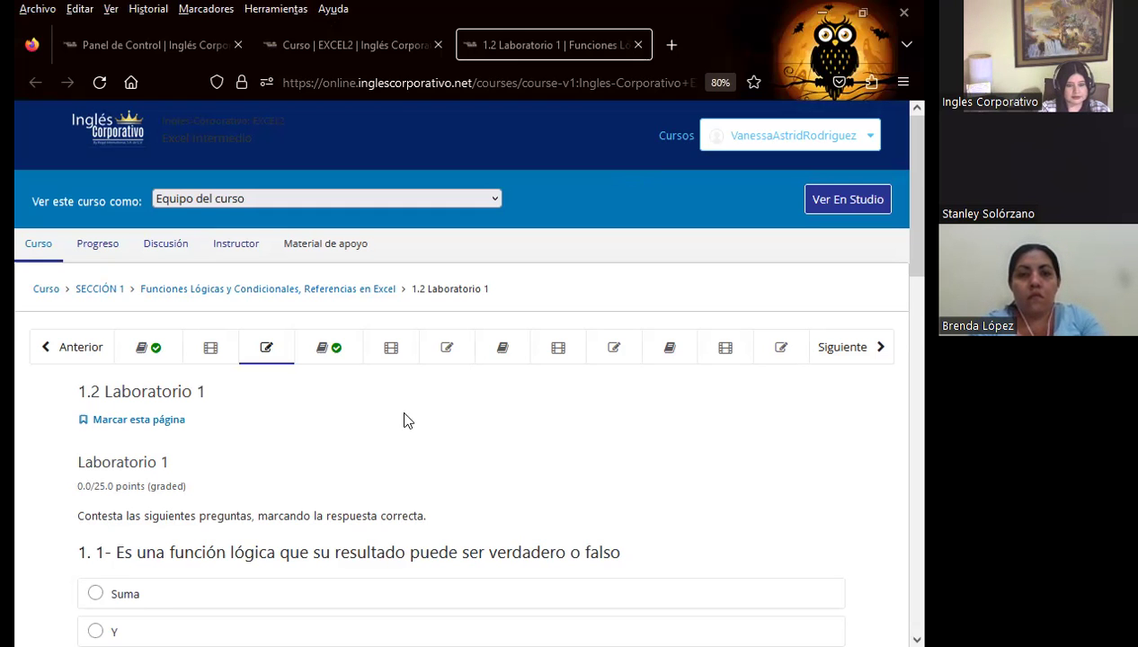
Step: Scroll the Laboratorio 1 quiz, then bring up the class slides at slide 6, OBJETIVO GENERAL
scroll(447, 423, "down", 3)
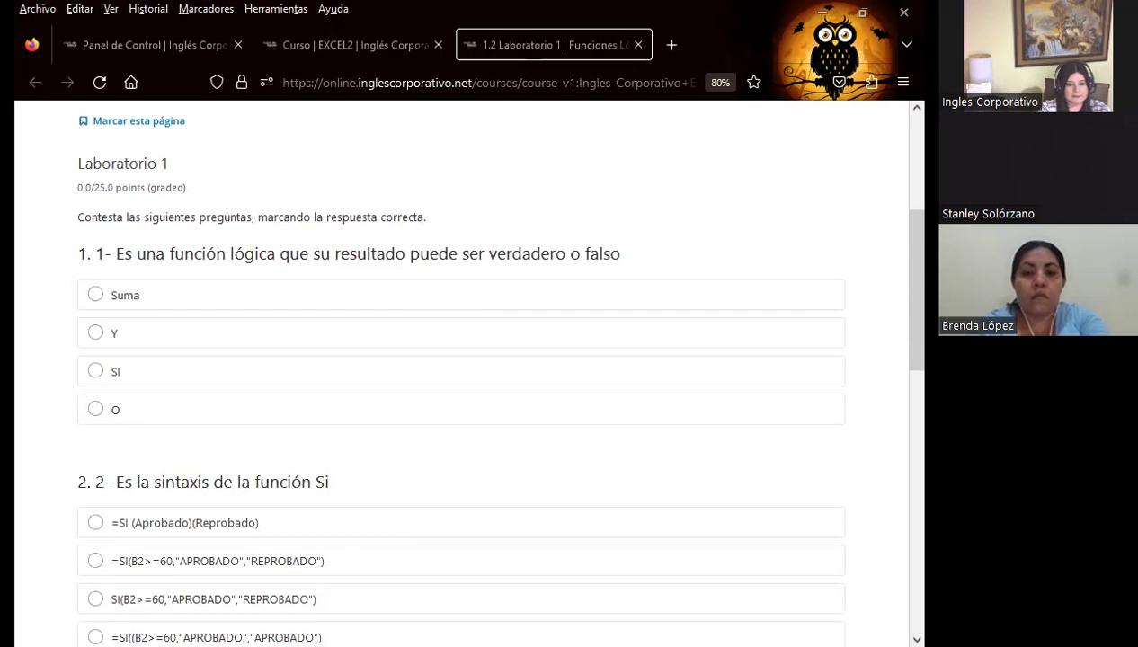
key("alt+Tab")
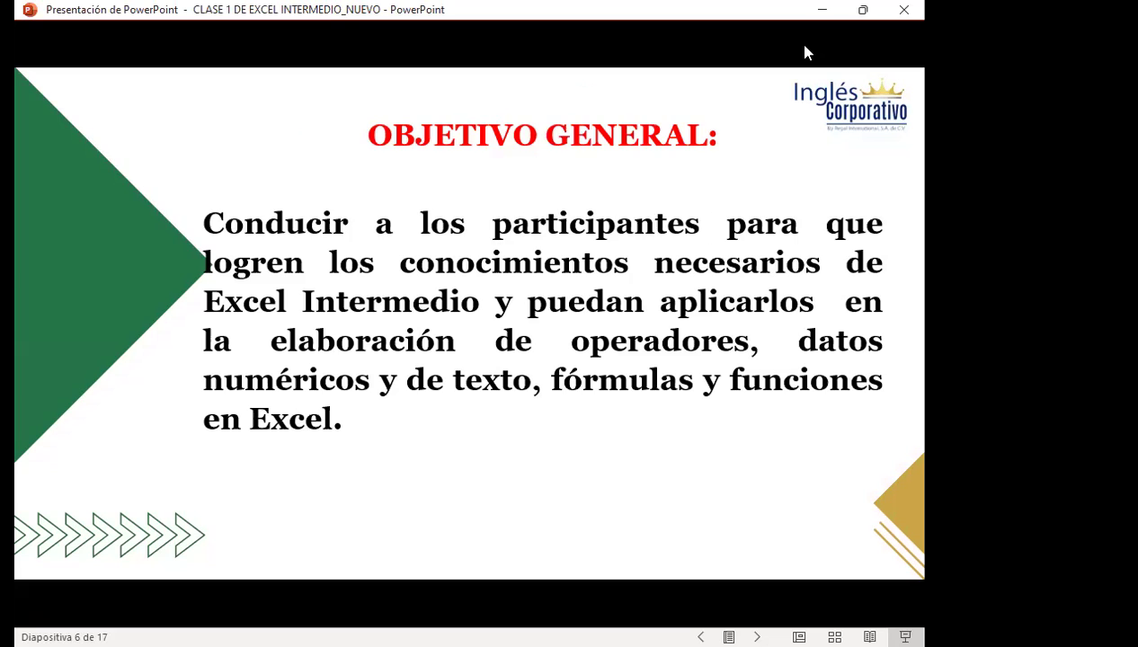
Step: Advance the slideshow from slide 6 to slide 7, INTRODUCCIÓN
key("Right")
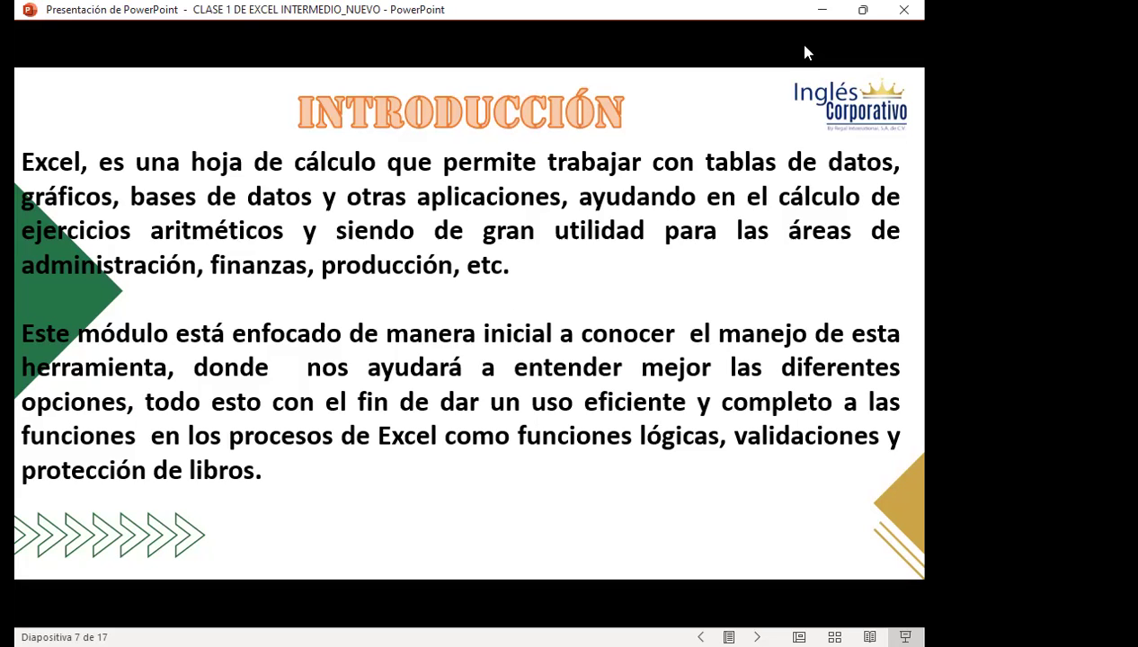
Step: Advance past the Agenda slide to slide 9, OBJETIVO DE SESIÓN on the SI function
key("Right")
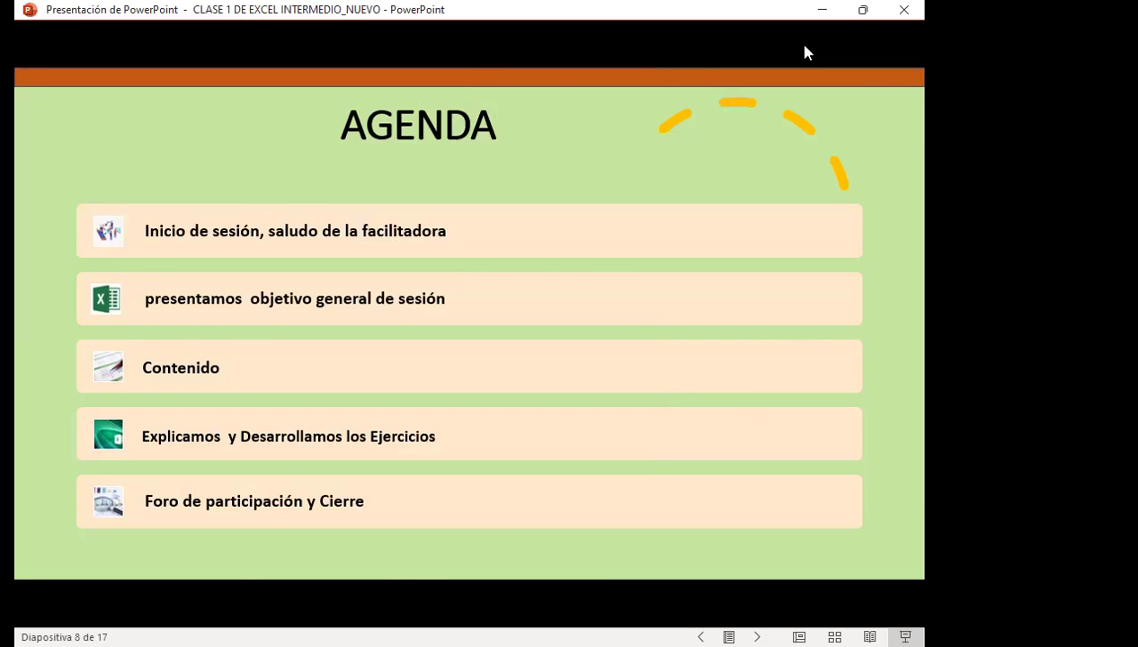
key("Right")
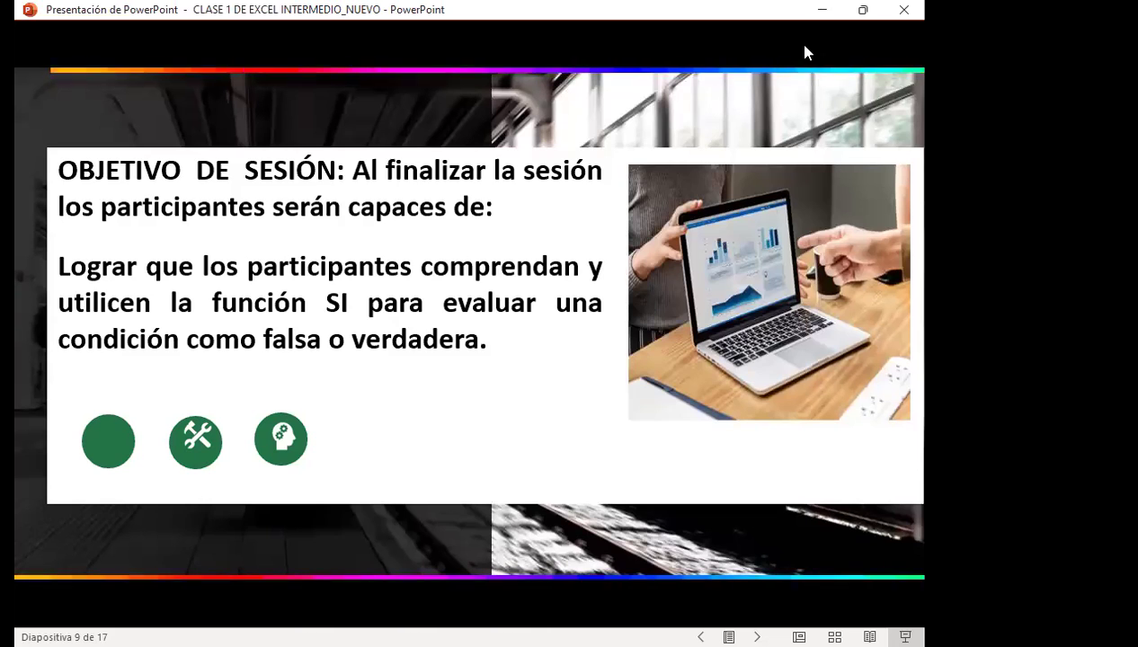
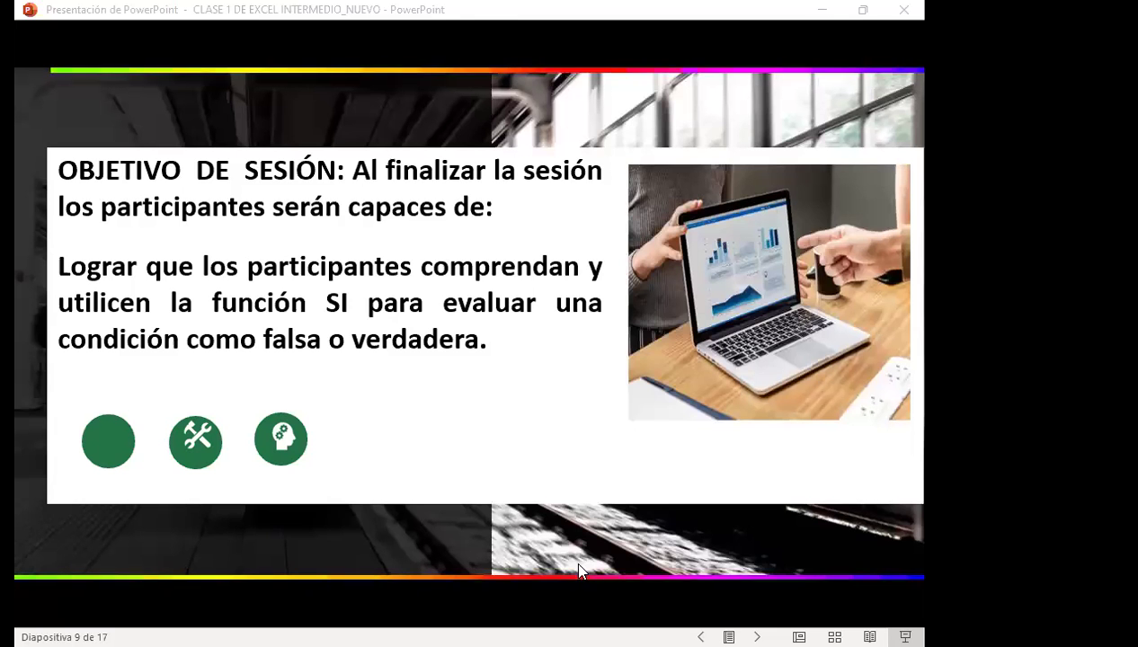
Step: Go from slide 9 to the CONTENIDOS slide listing the SI function topics
left_click(475, 533)
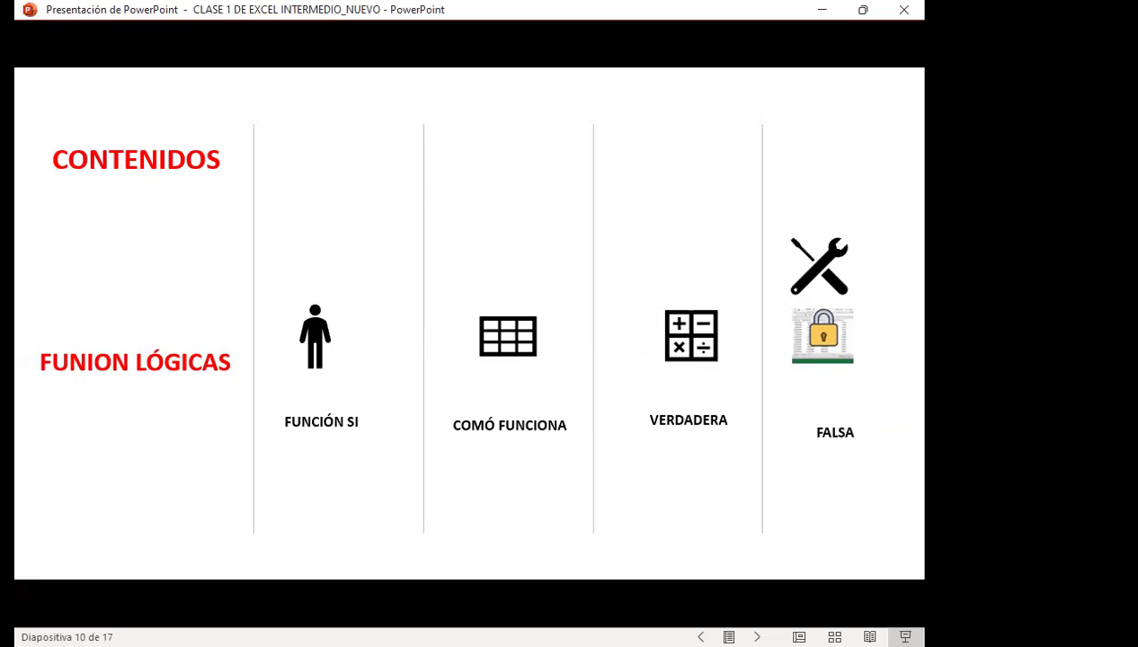
Step: Advance to slide 11, the Interrogantes slide on what a logical function is
key("Right")
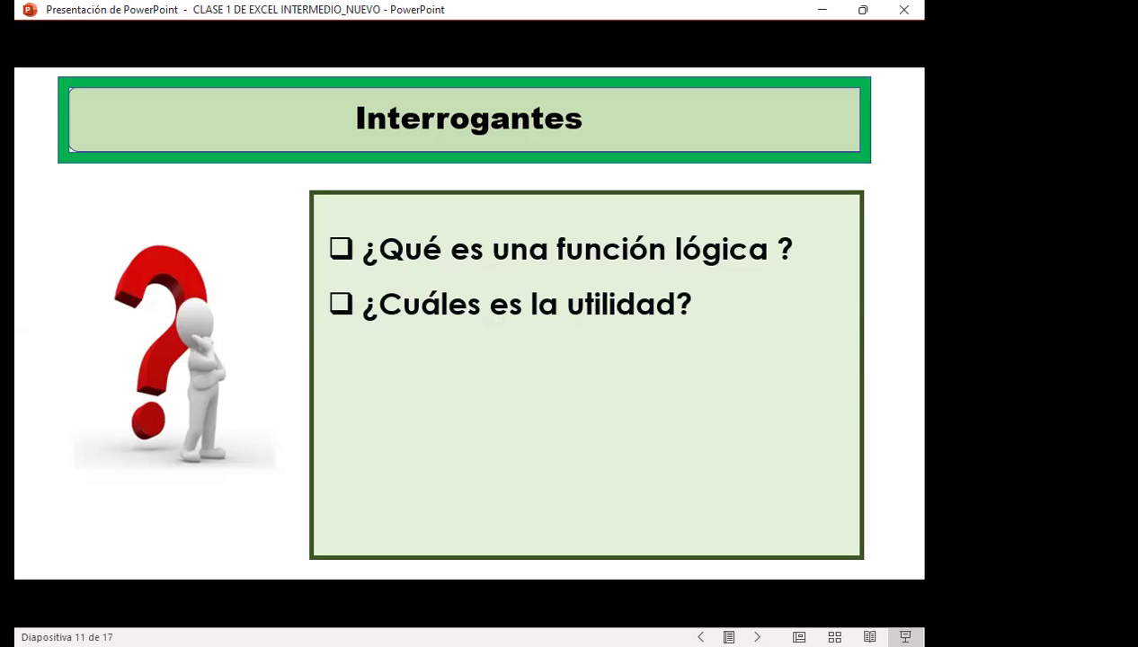
Step: Advance past the Función lógica SI title slide to slide 13, the Uso slide
key("Right")
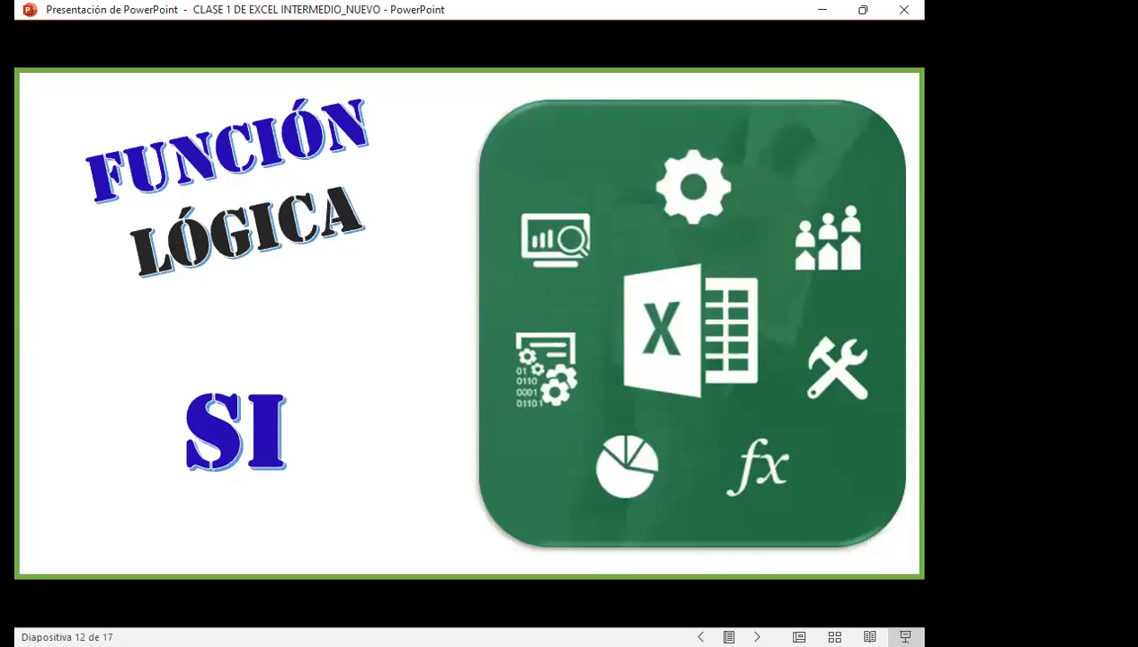
key("Right")
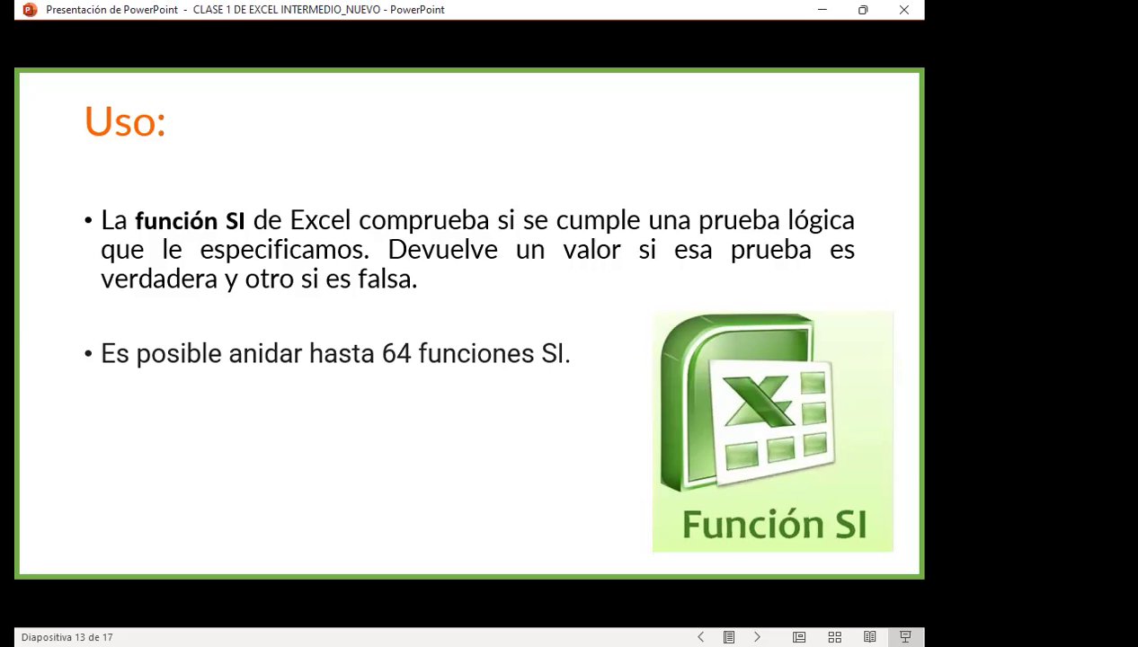
Step: Advance to slide 14, showing the =SI(prueba_lógica; valor_si_verdadero; valor_si_falso) syntax
key("Right")
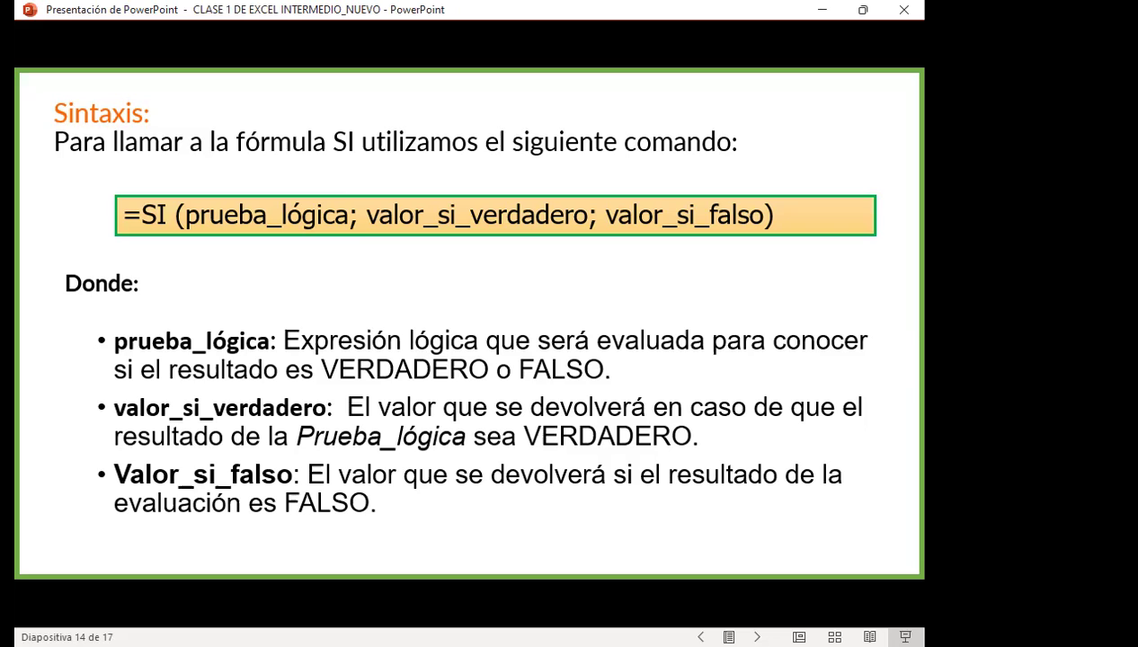
Step: Advance past the SI arguments table to slide 16, the FUNCIÓN SI( ) definition
key("Right")
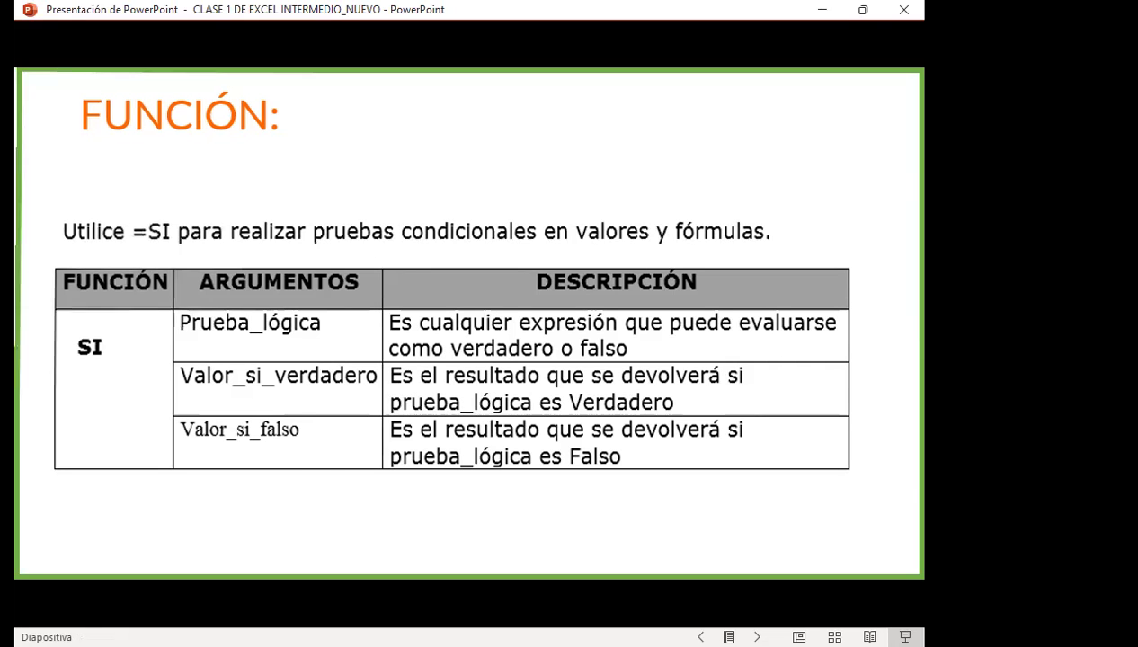
key("Right")
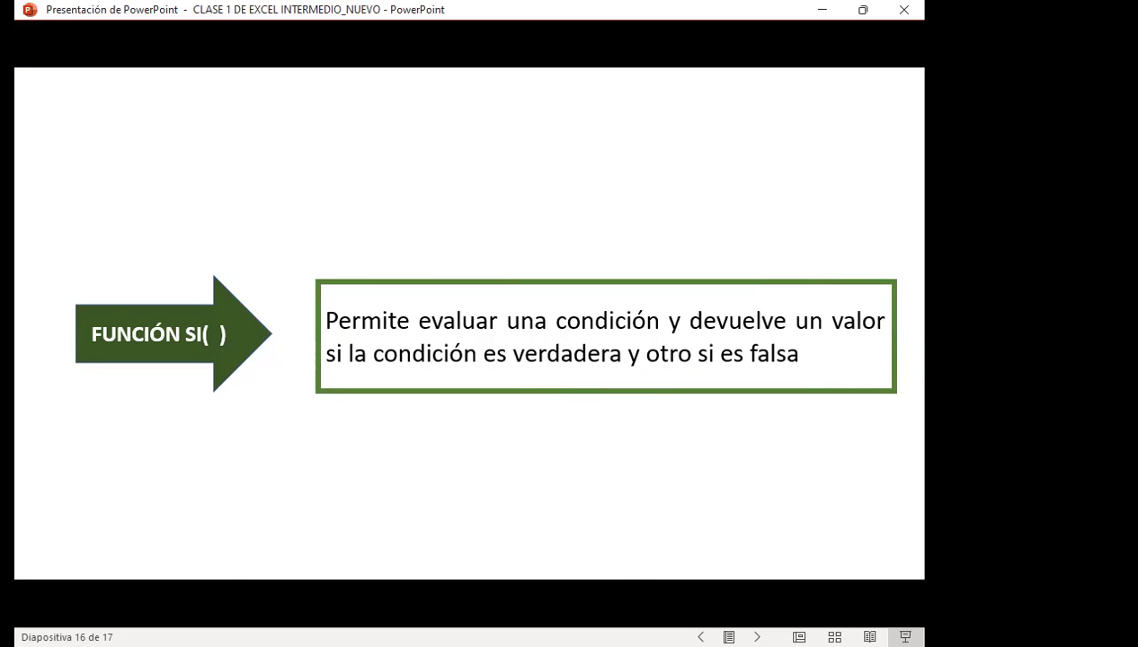
Step: Advance to the final slide, 17 of 17, titled EJERCICIOS
key("Right")
key("Right")
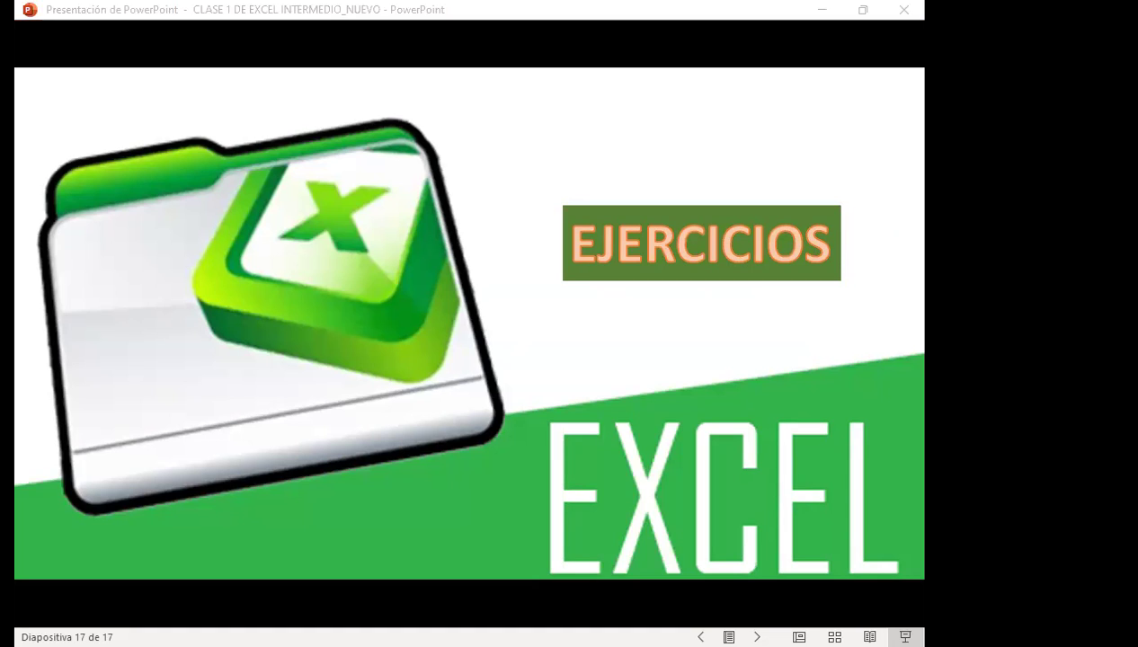
Step: Switch from PowerPoint to the Excel workbook's SI 1 exercise sheet
key("alt+Tab")
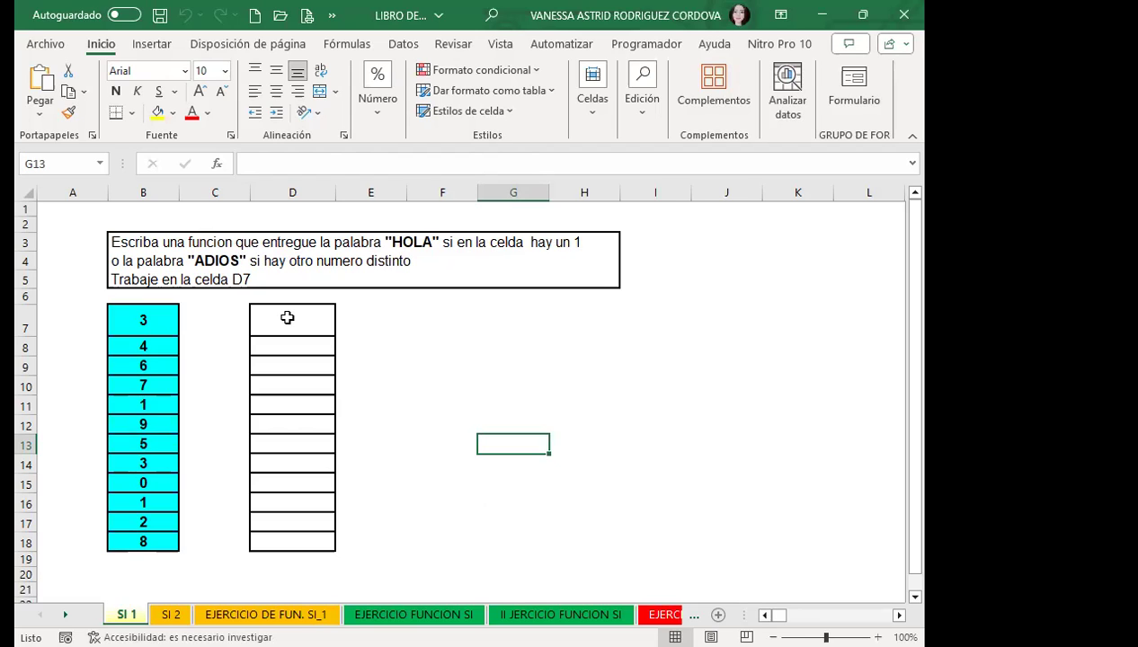
Step: Select cell D7 on the SI 1 sheet for the answer
left_click(287, 317)
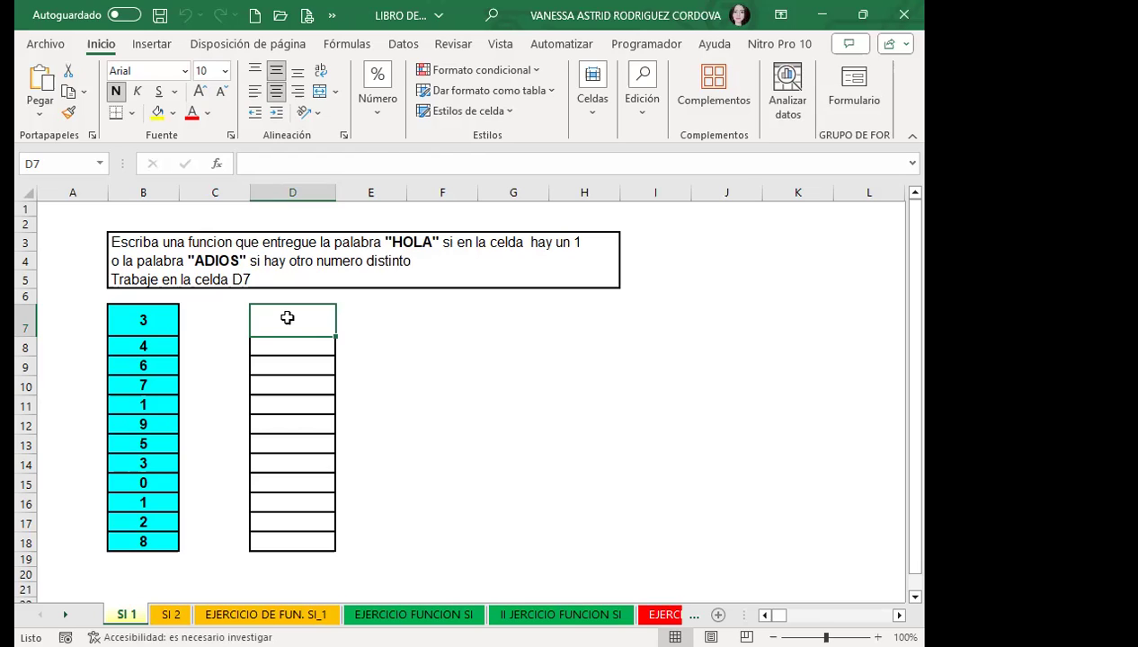
Step: Start an SI function in D7 with cell B7 as the condition's reference
double_click(288, 317)
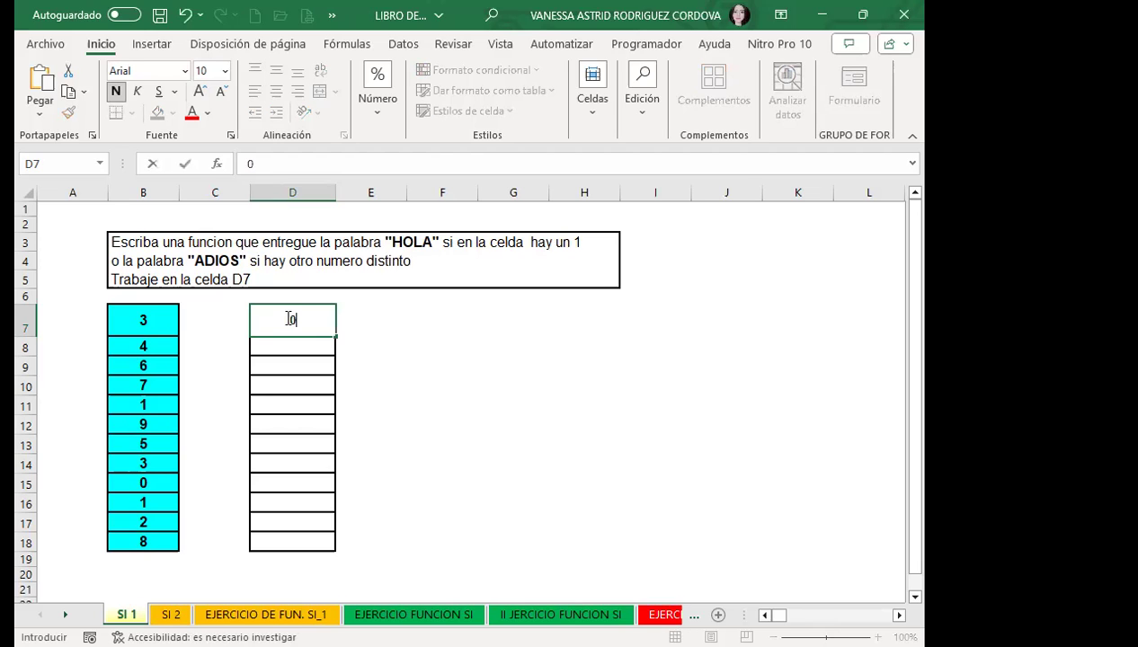
type("=")
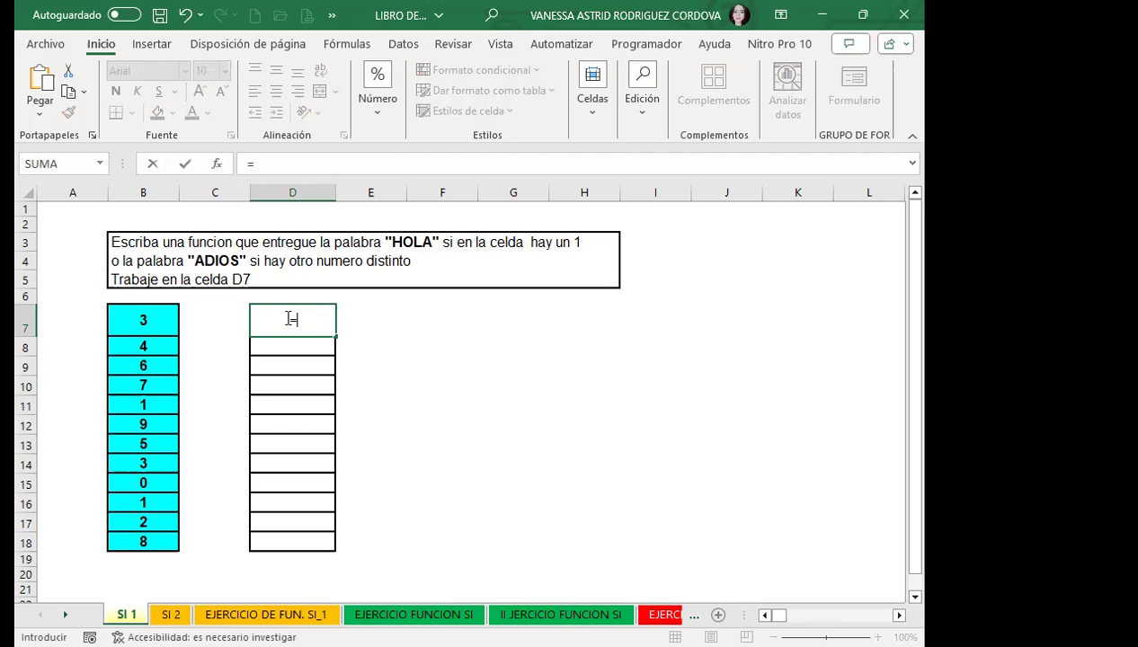
type("si")
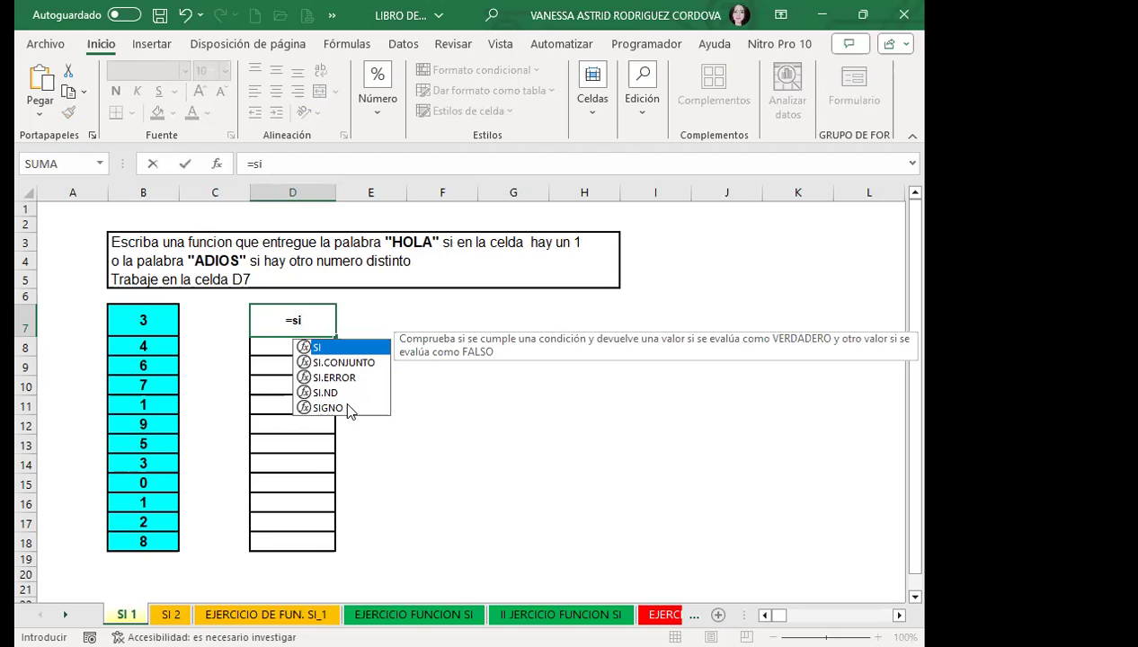
key("Escape")
key("BackSpace")
key("BackSpace")
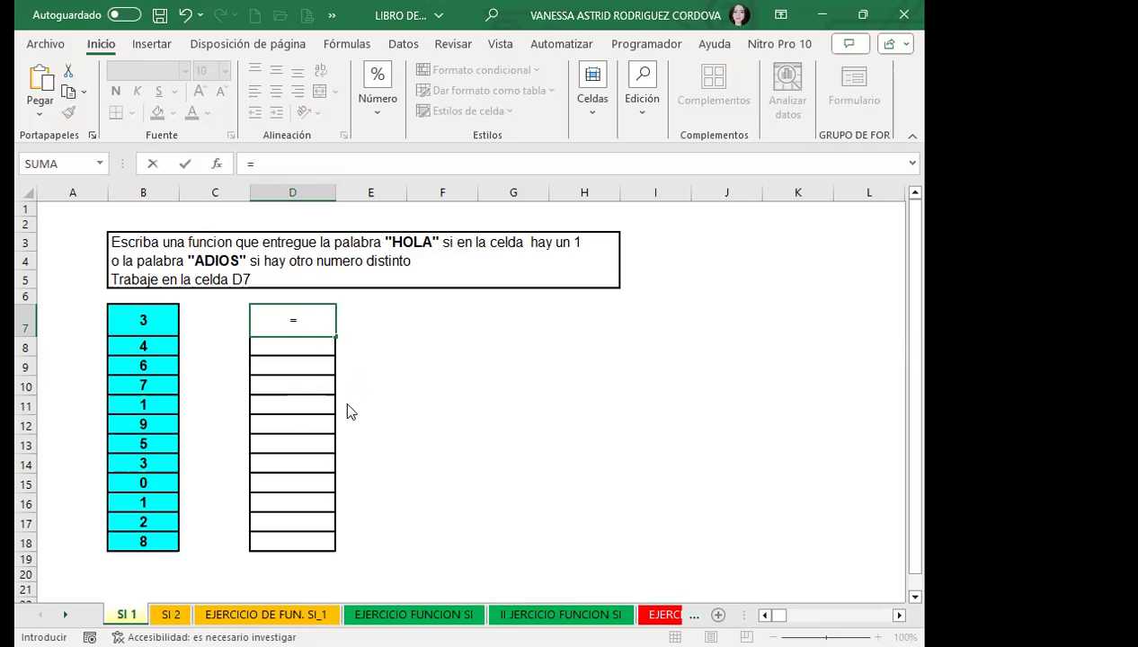
type("SI")
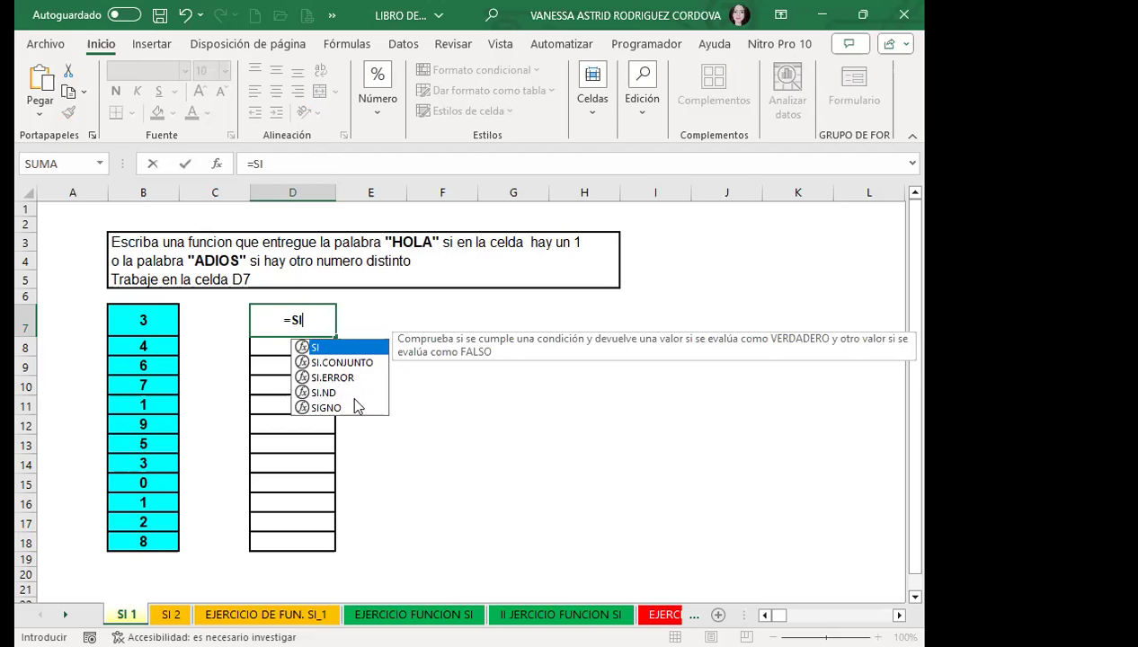
double_click(320, 349)
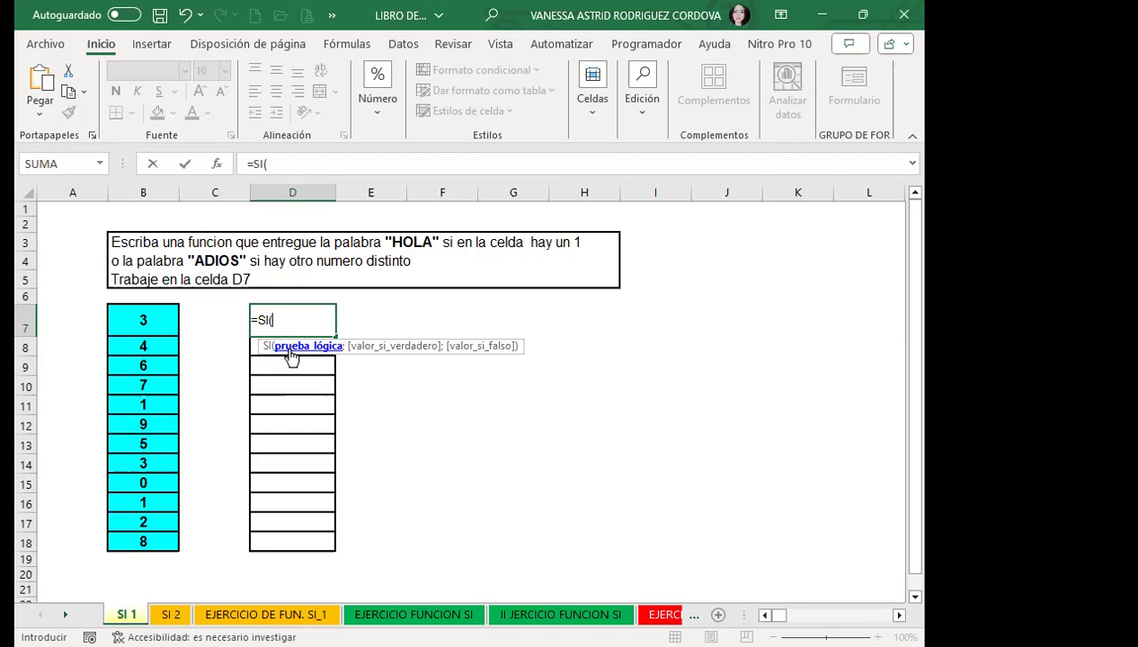
left_click(143, 321)
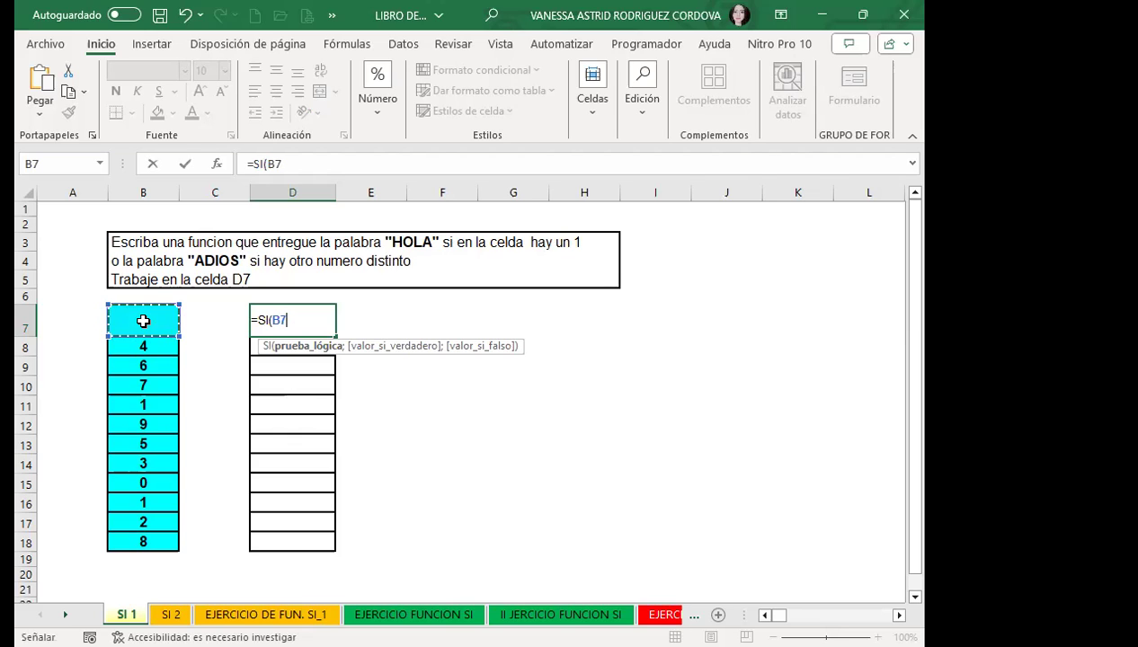
Step: Complete and enter =SI(B7=1;"HOLA";"ADIOS"), so D7 shows ADIOS
type("=")
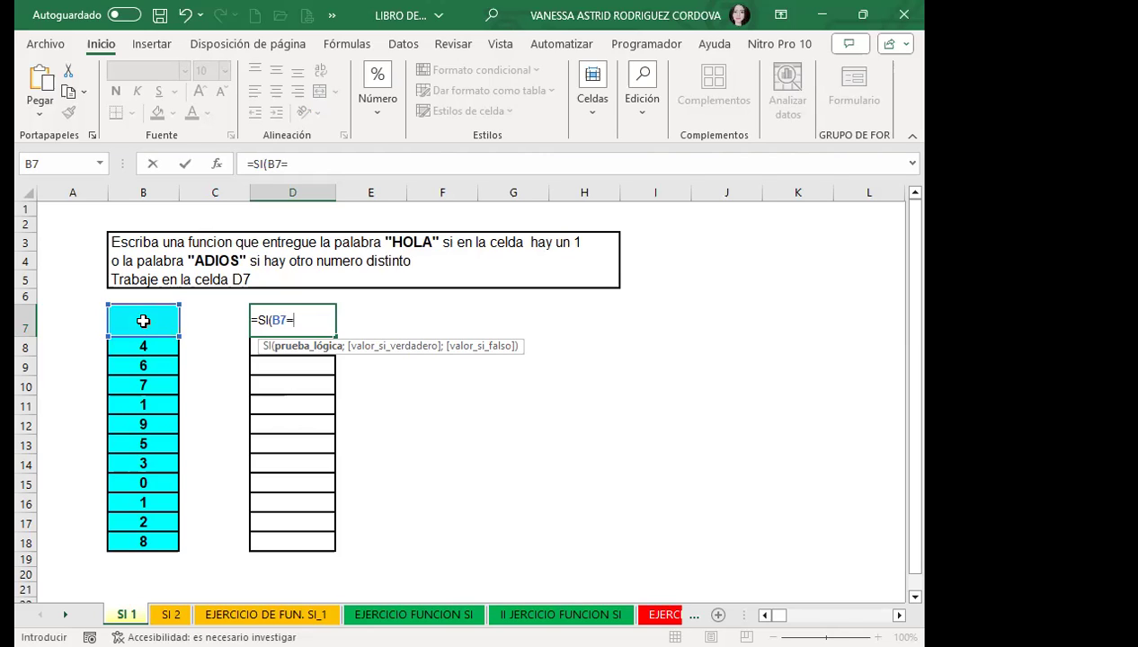
type("1")
type(";")
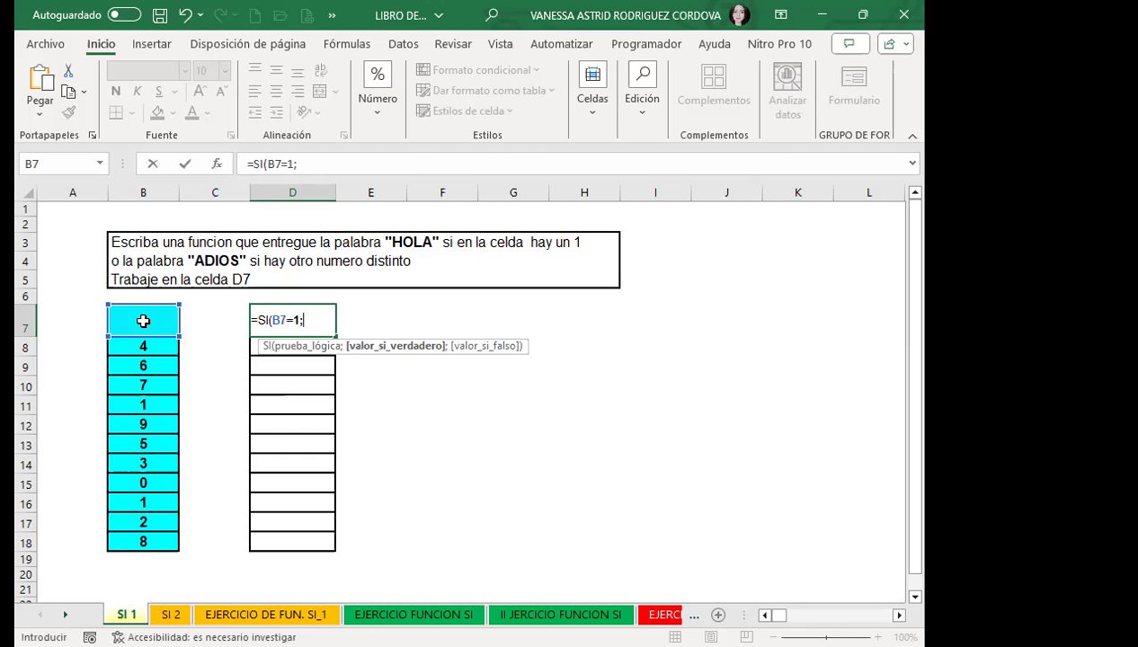
type("\"")
type("HLA")
key("BackSpace")
key("BackSpace")
type("OLA\"")
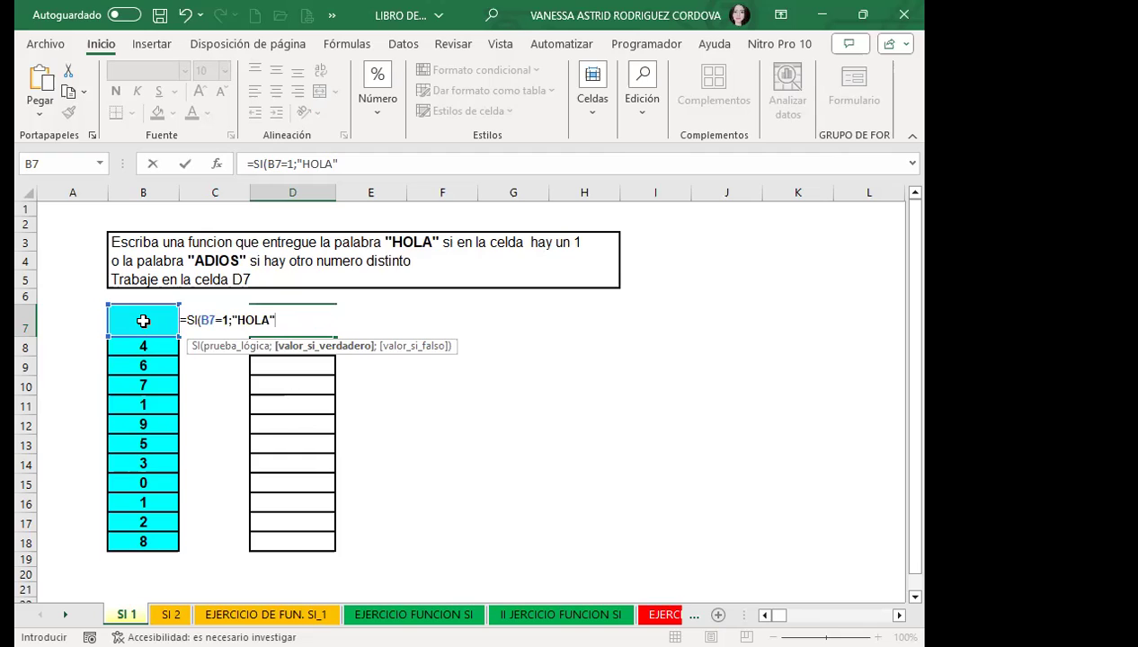
type(";")
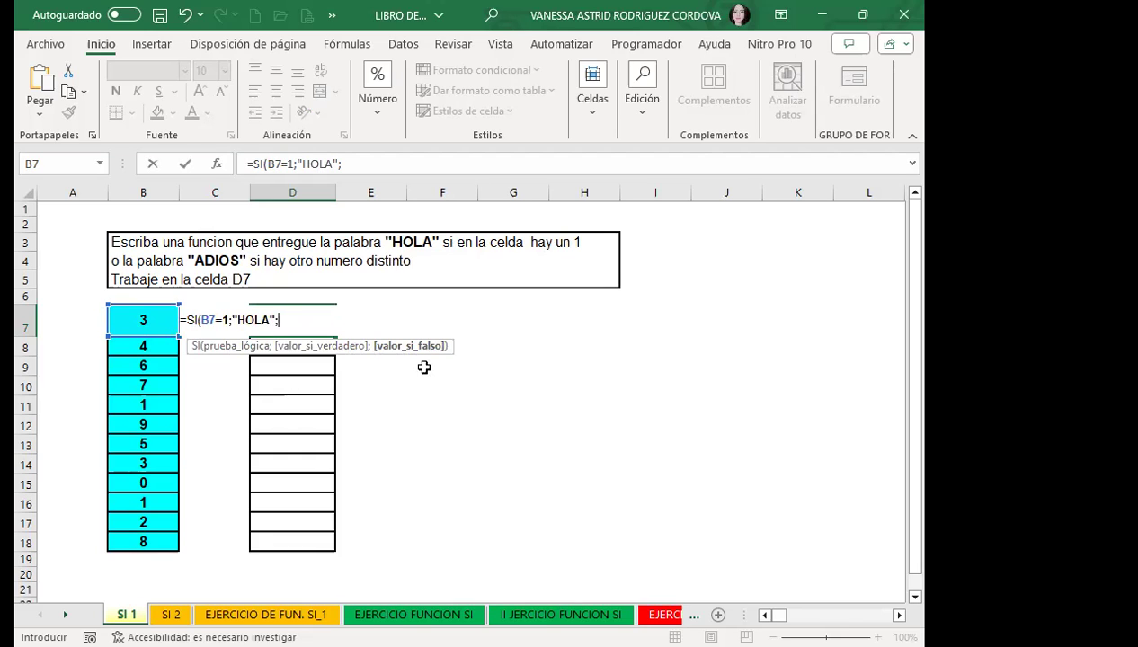
type("\"")
type("ADIOS")
type("\"")
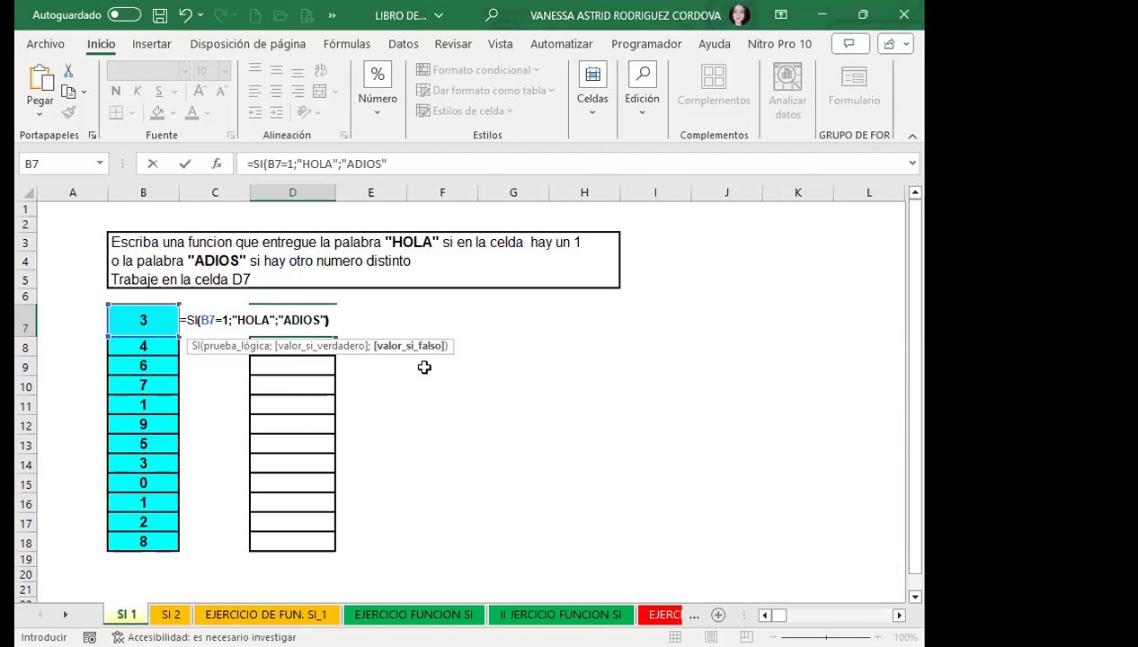
type(")")
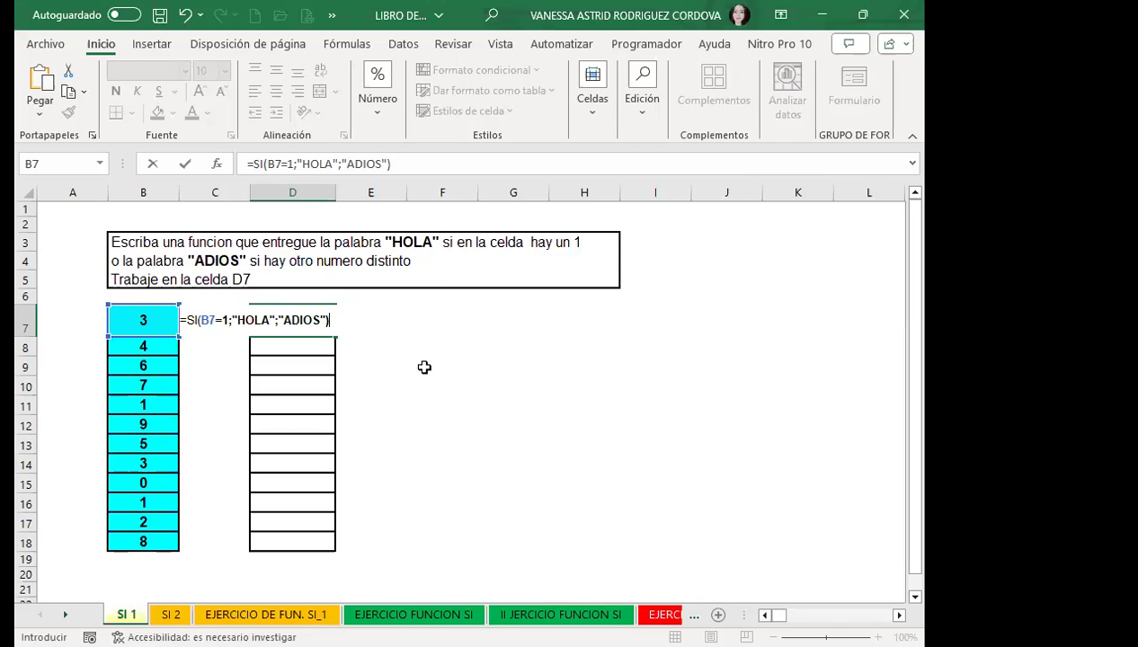
key("Return")
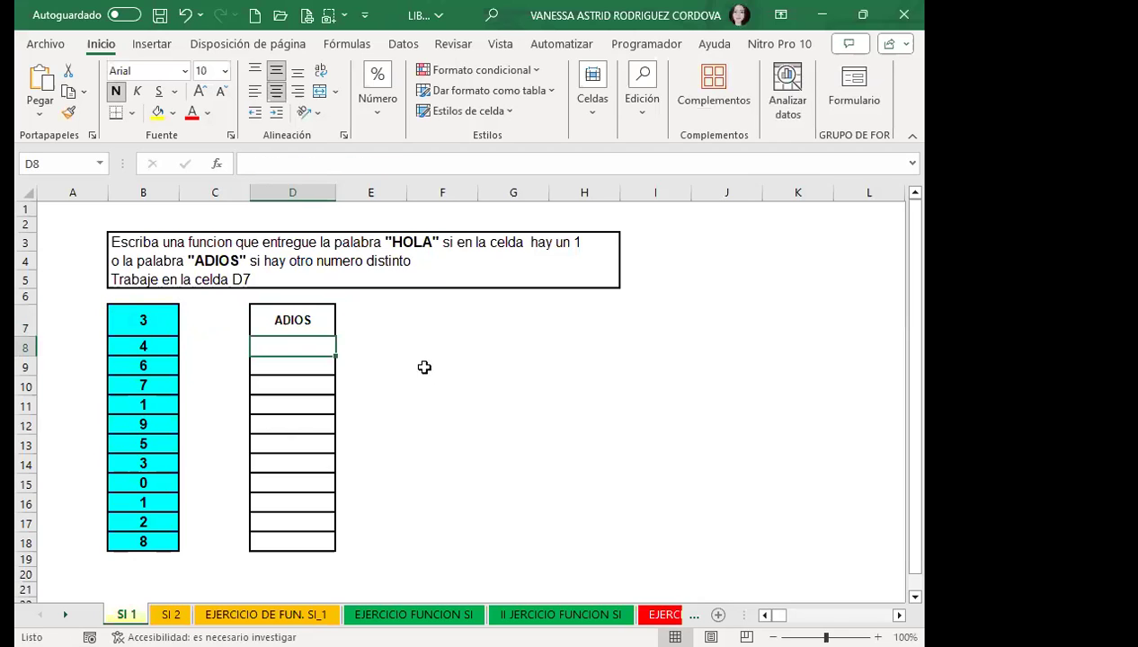
left_click(292, 314)
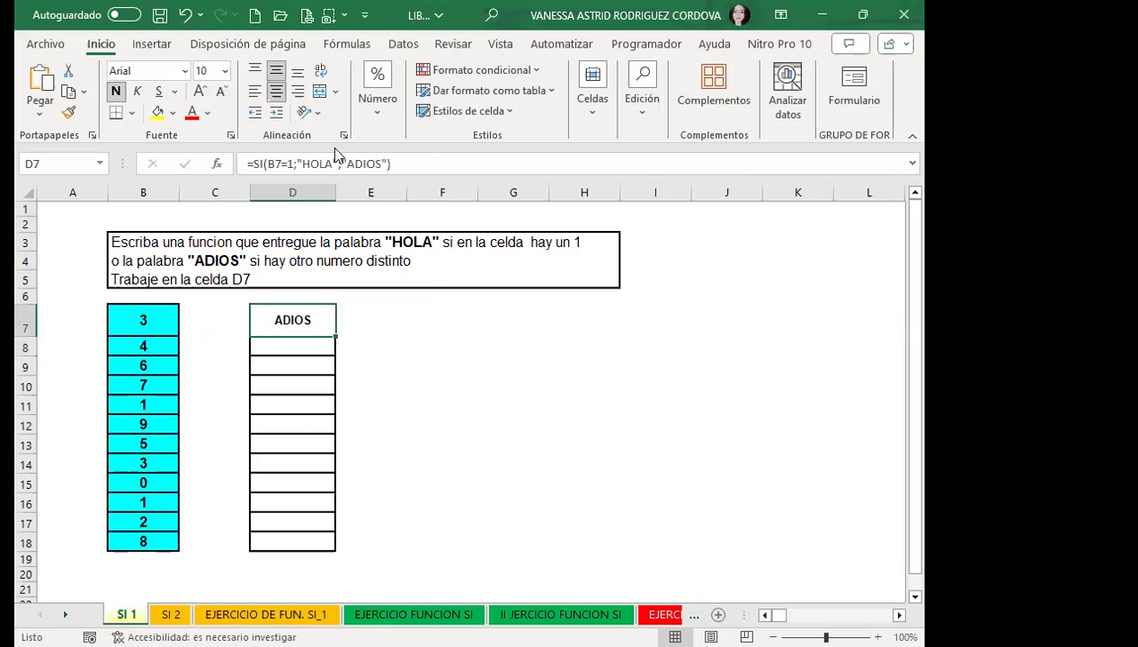
left_click(426, 163)
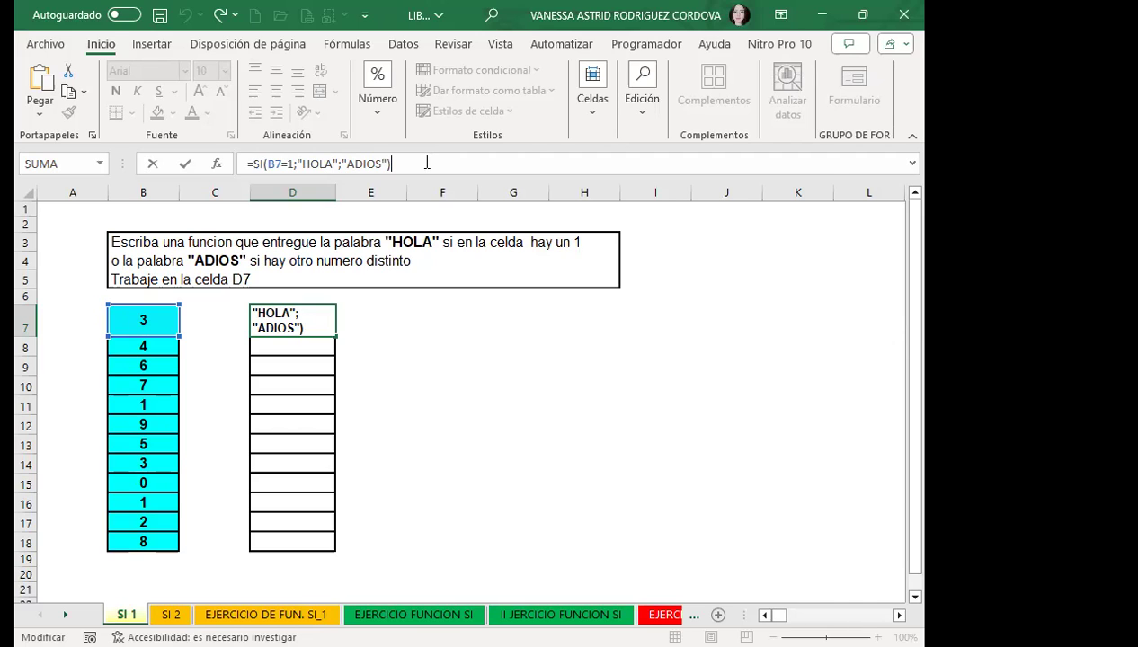
key("Return")
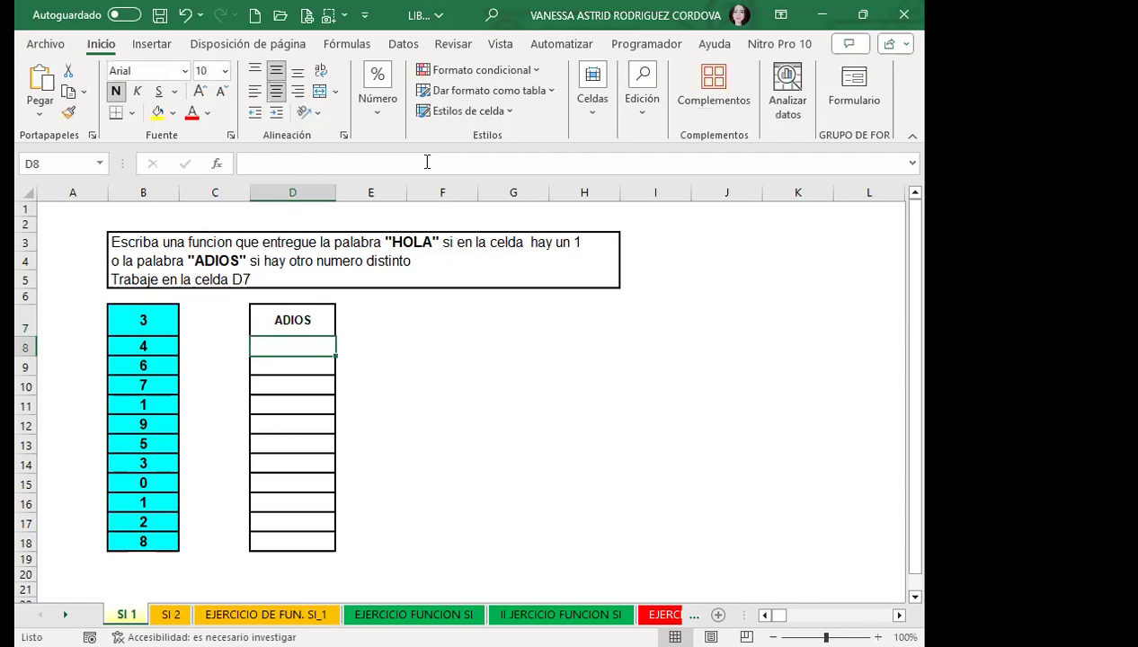
Step: Fill the D7 formula down through D18, then select cell B7
left_click(299, 320)
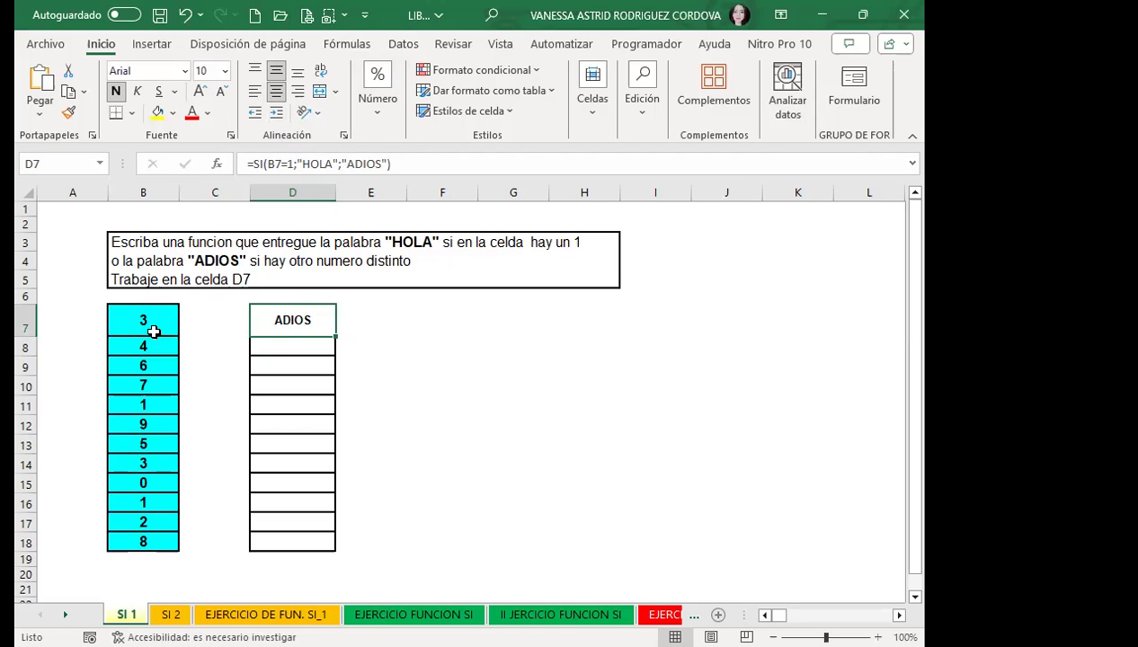
left_click_drag(336, 335, 312, 534)
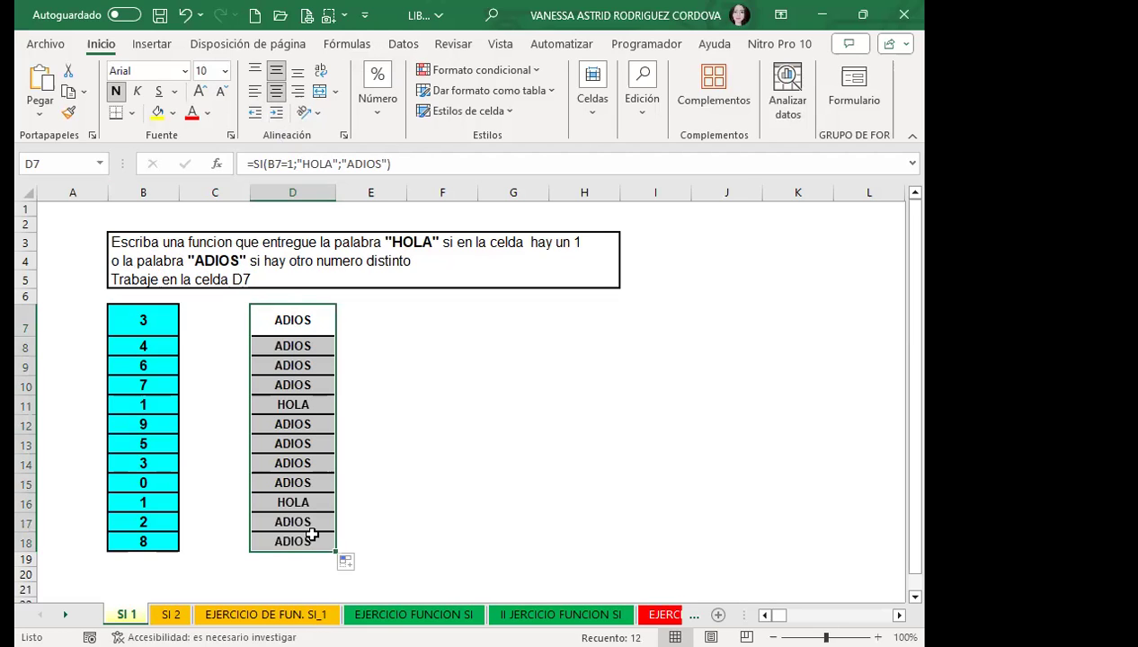
left_click(157, 341)
left_click(161, 317)
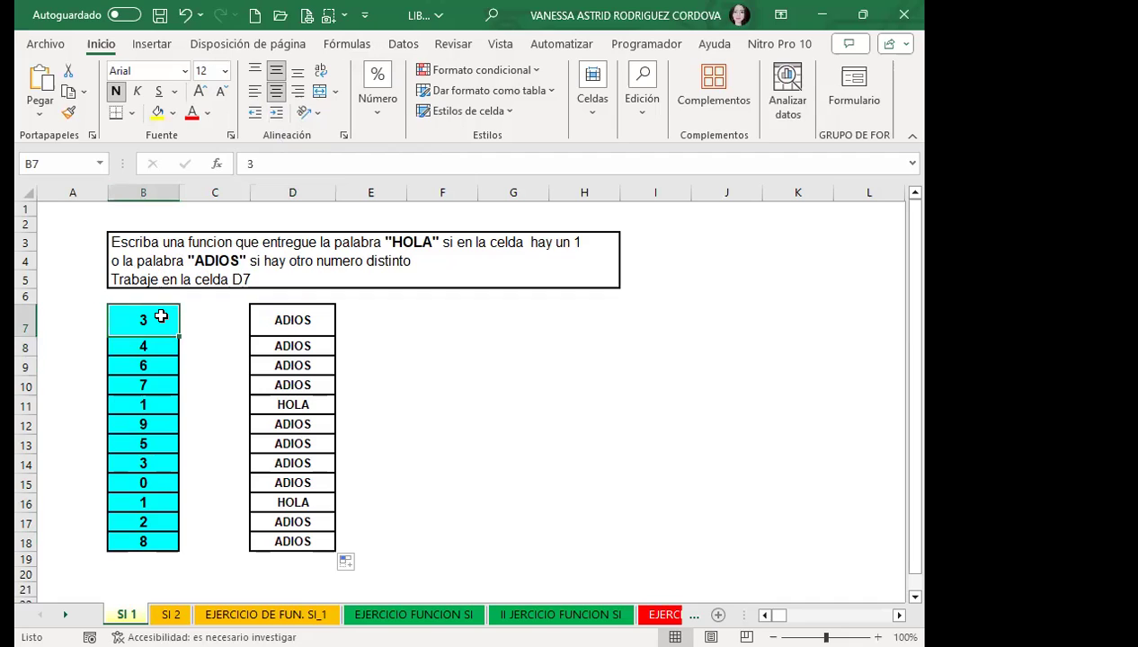
Step: Change B7 to 1 so D7 shows HOLA, check the D8 and D7 formulas, and go to SI 2
type("1")
key("Return")
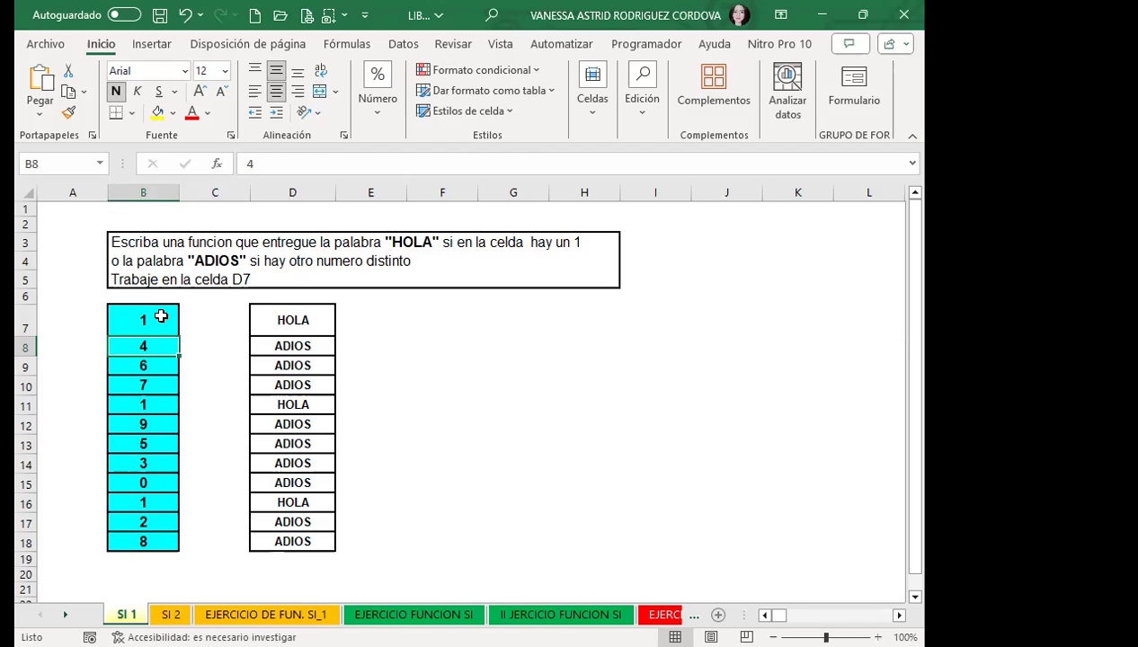
left_click(283, 349)
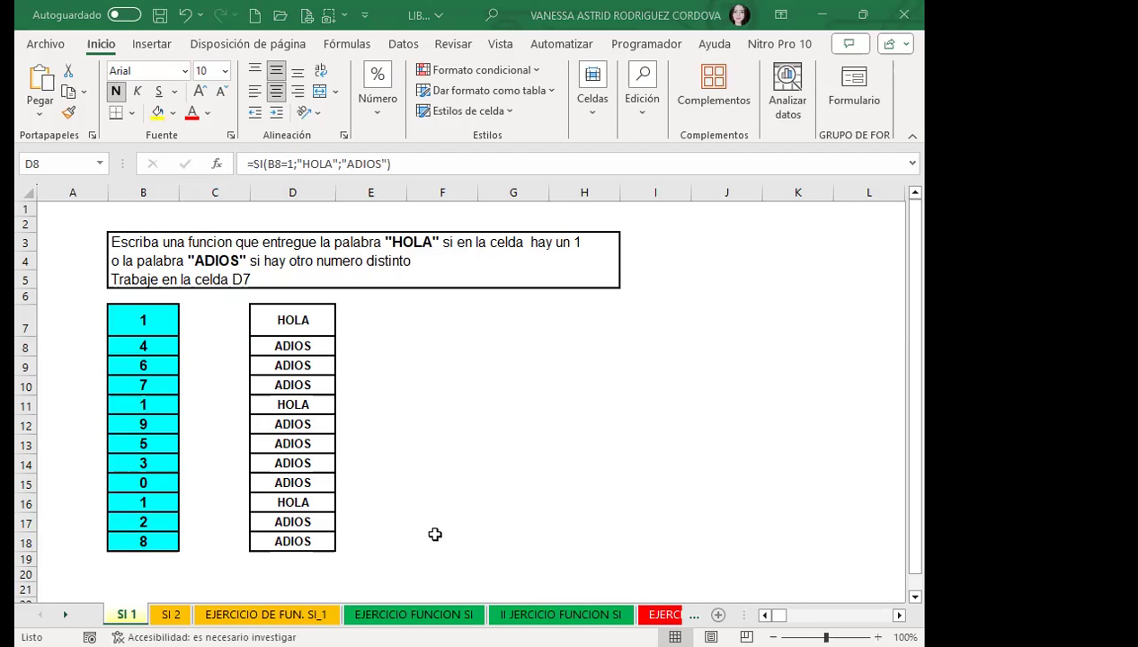
left_click(312, 320)
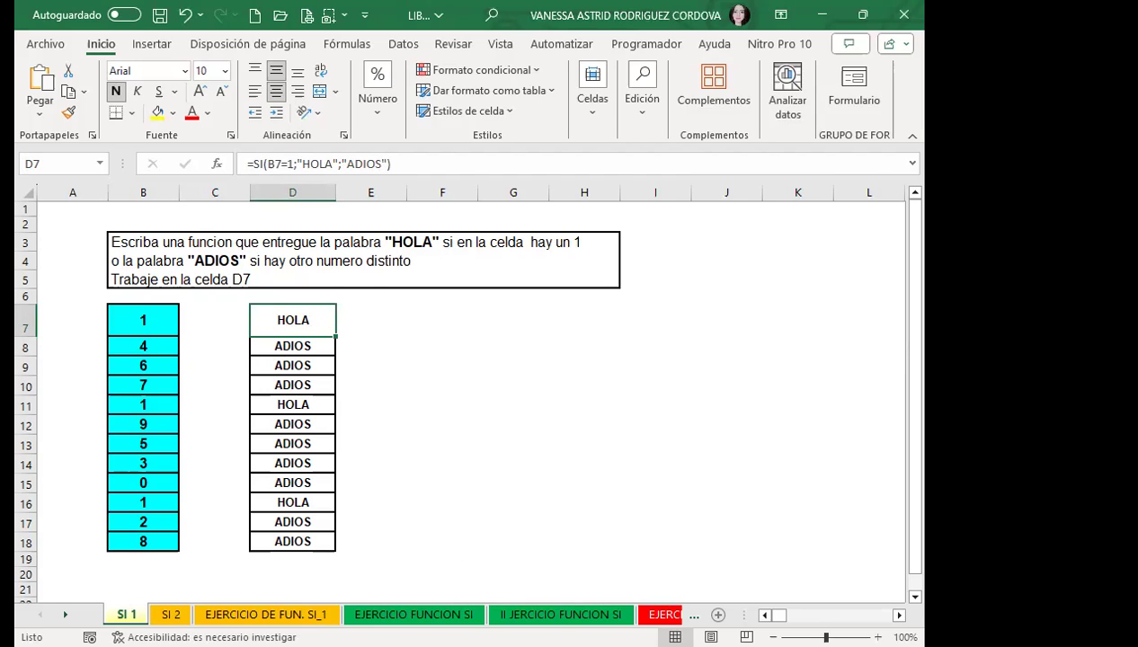
left_click(170, 614)
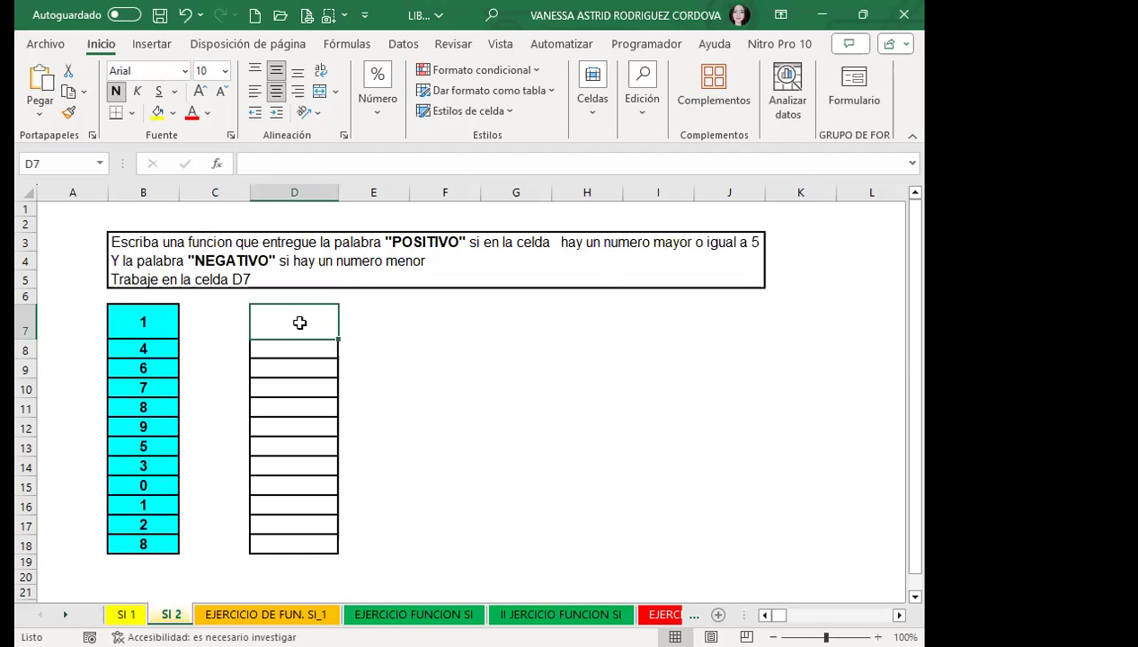
Step: Type =SI( in D7 on the SI 2 sheet to start the IF formula
type("=")
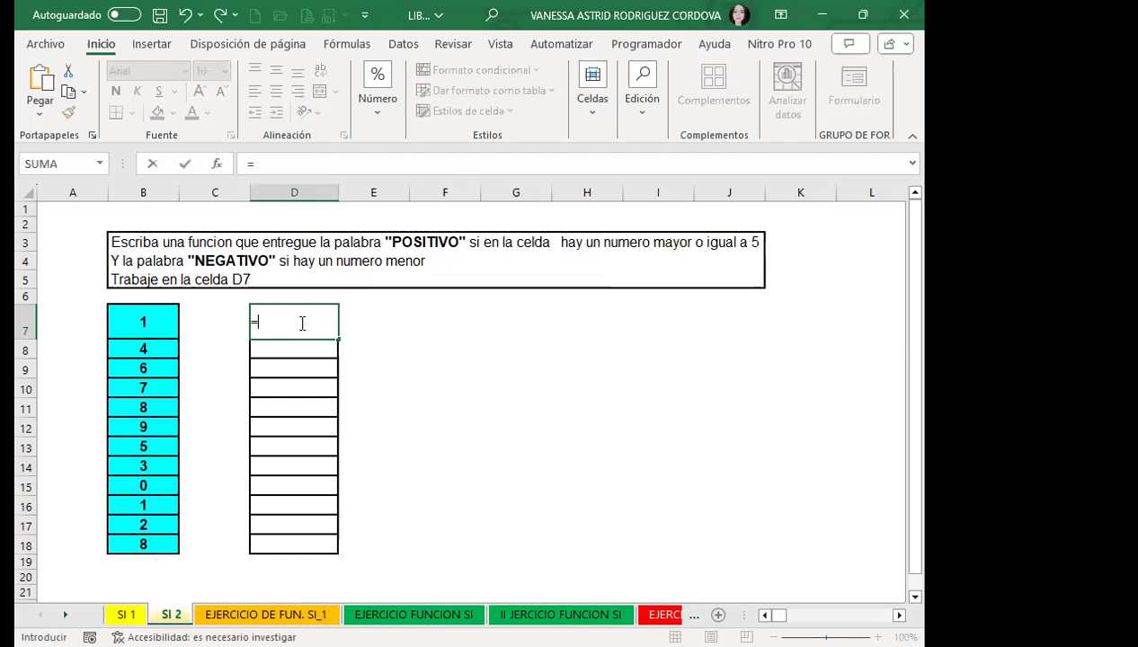
type("SI")
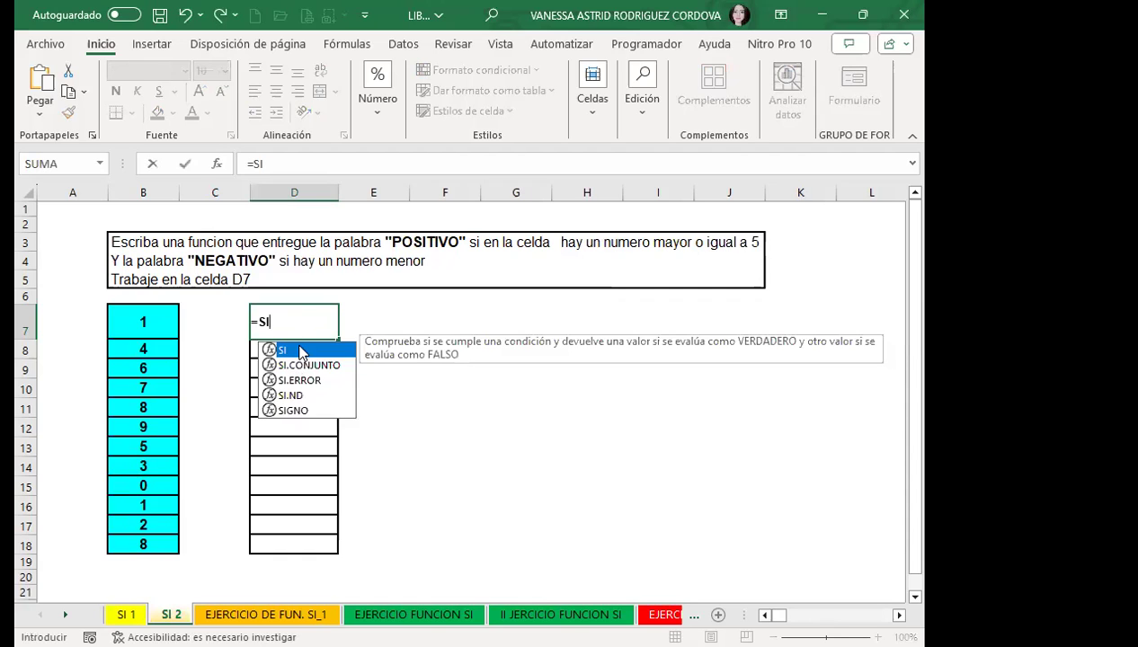
type("(")
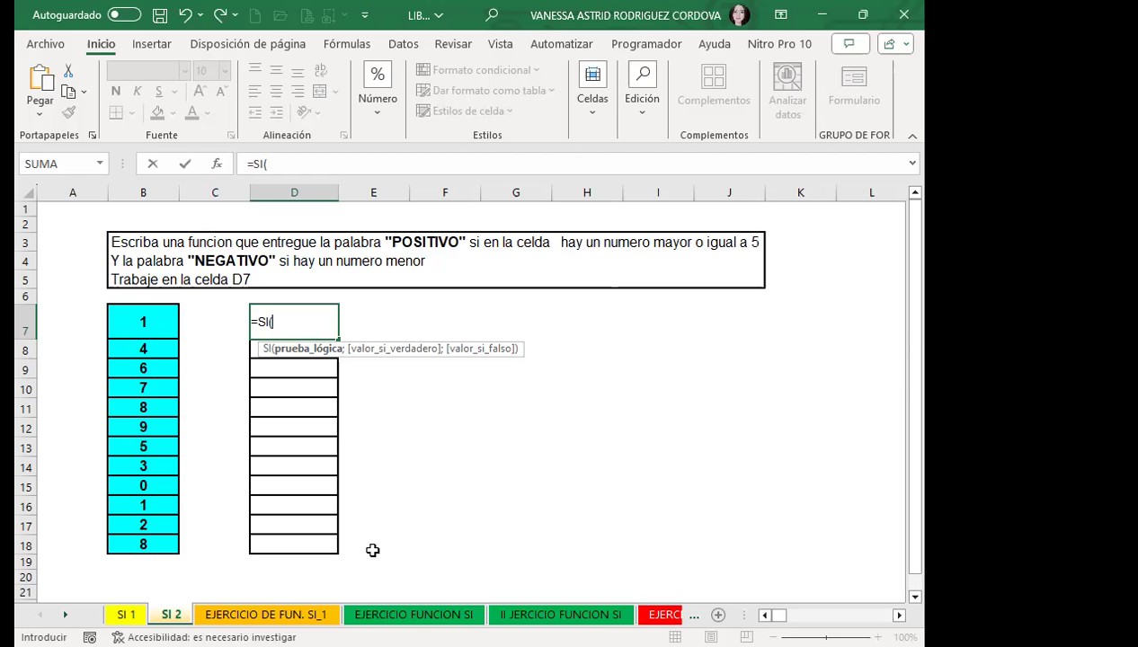
Step: Complete the D7 formula as B7>=5 returning "POSITIVO", else "NEGATIVO", correcting typos along the way
left_click(123, 326)
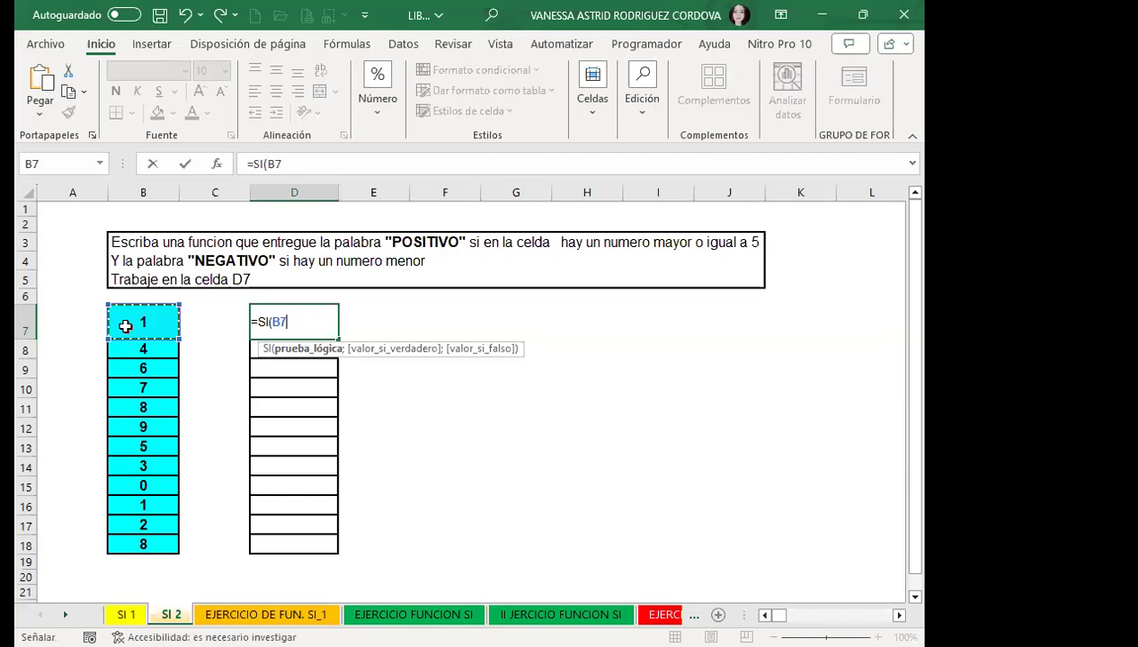
type(">)")
key("BackSpace")
type("=")
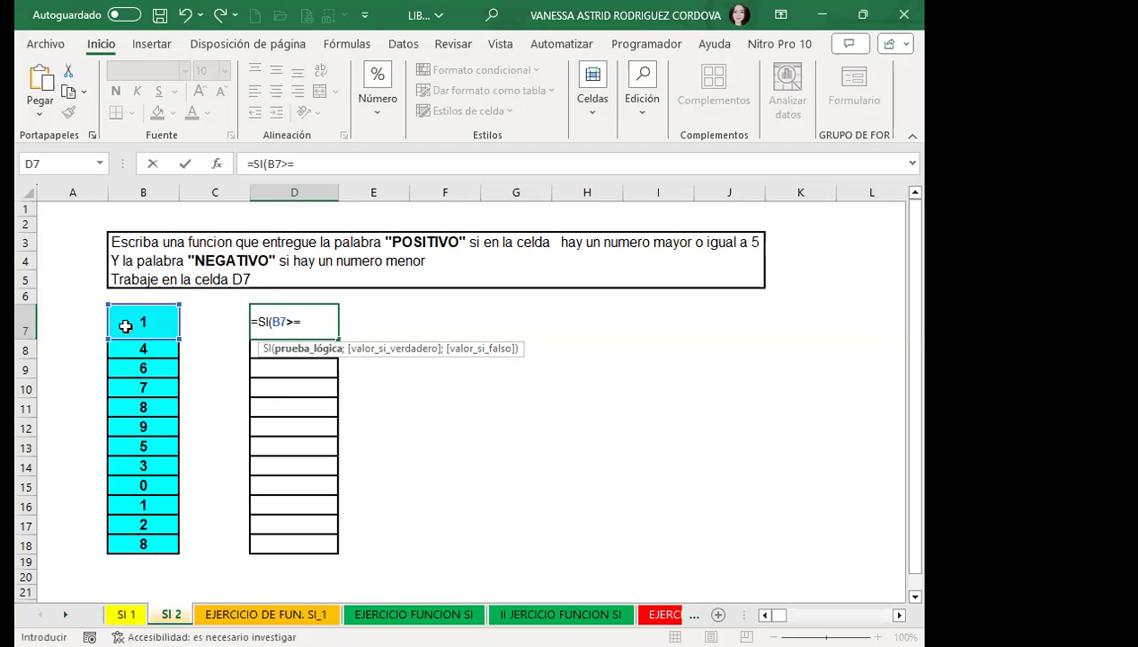
type("5")
type(";\"")
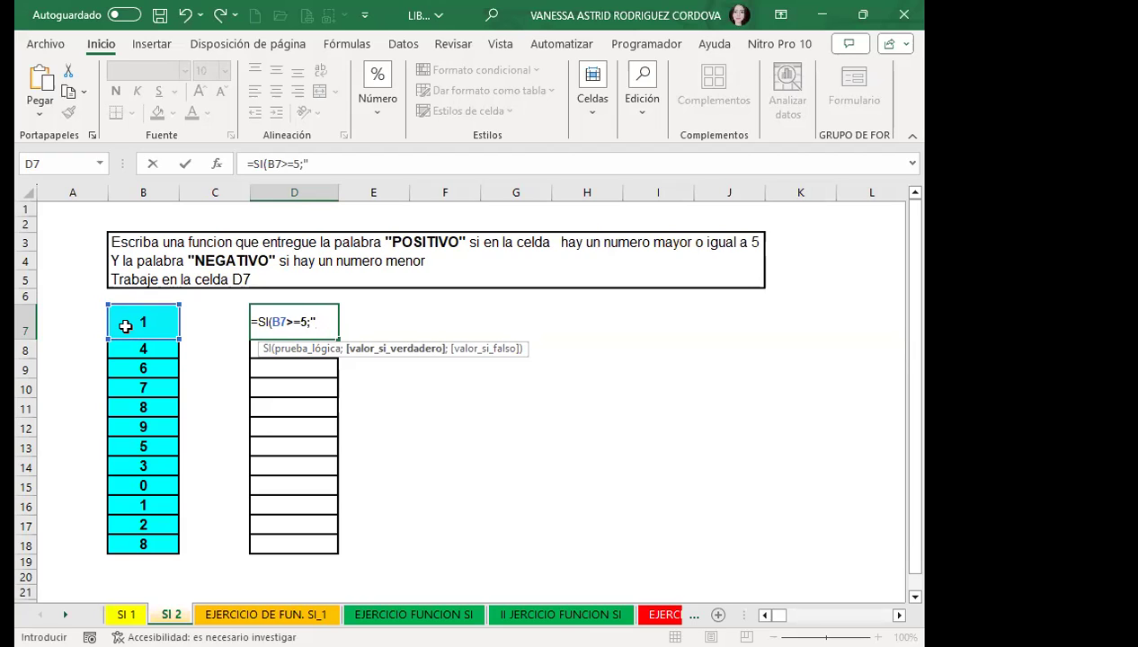
type("POST")
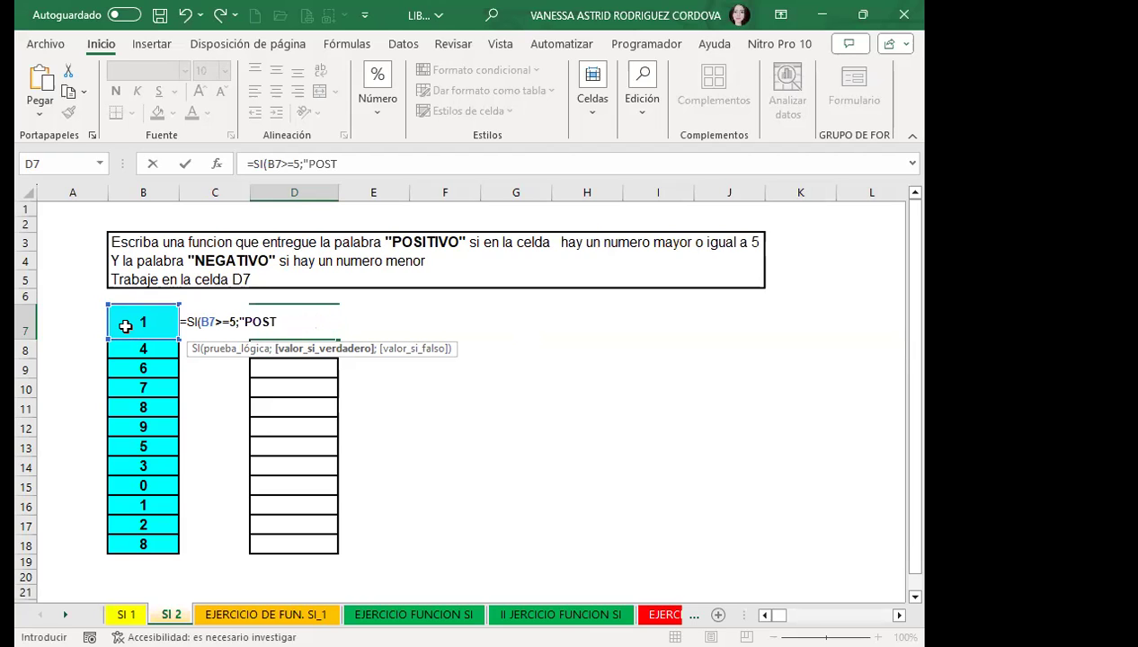
key("BackSpace")
type("ITIVO\"")
type(";")
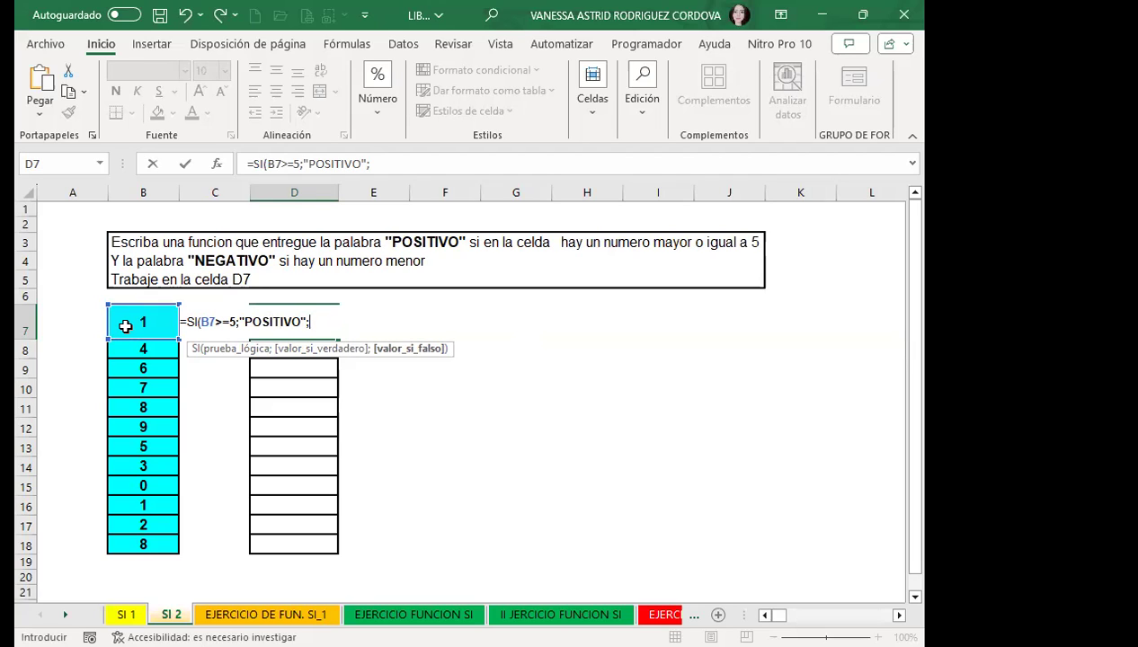
type("\"")
type("NEGATIVO\"")
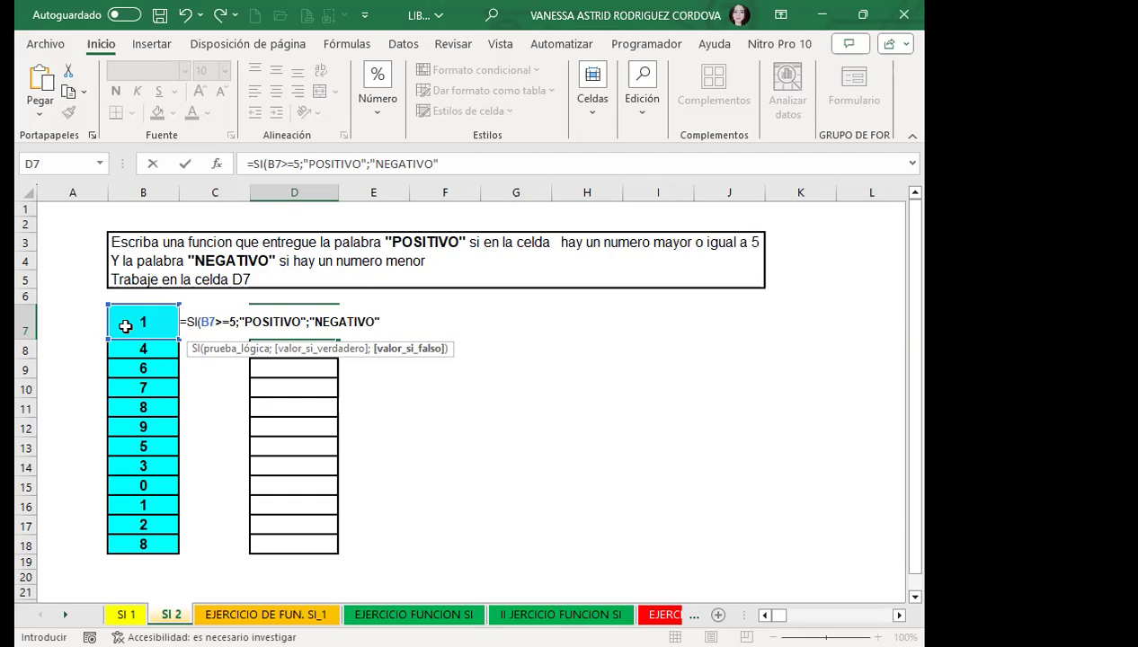
type(")")
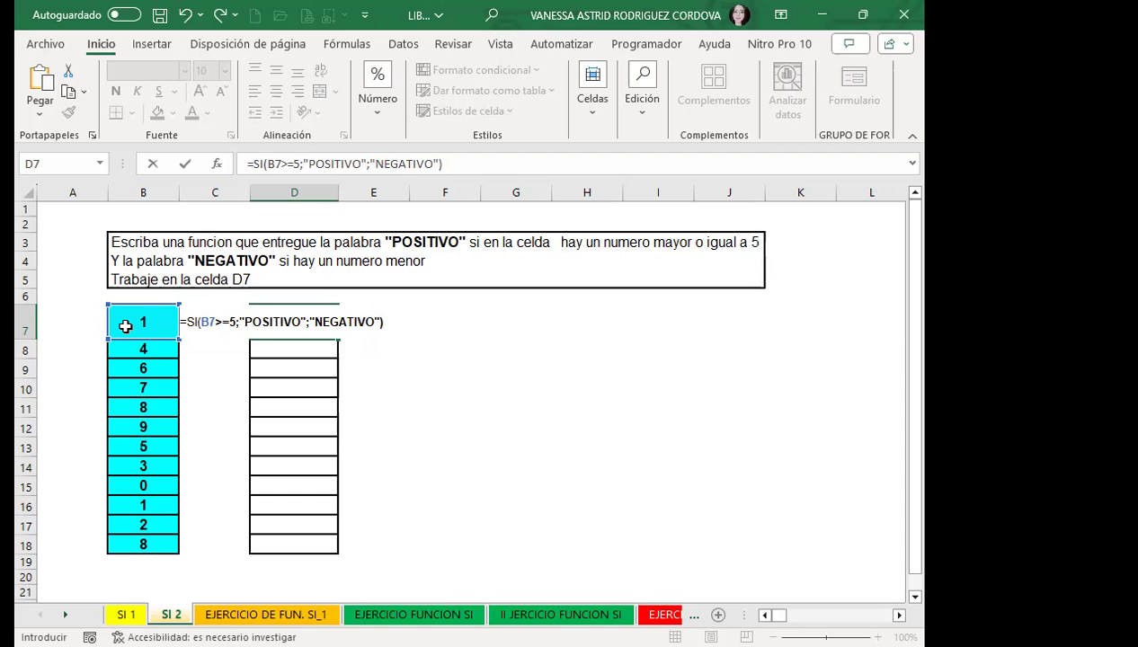
Step: Commit =SI(B7>=5;"POSITIVO";"NEGATIVO") in D7 and fill it down through D18
key("Return")
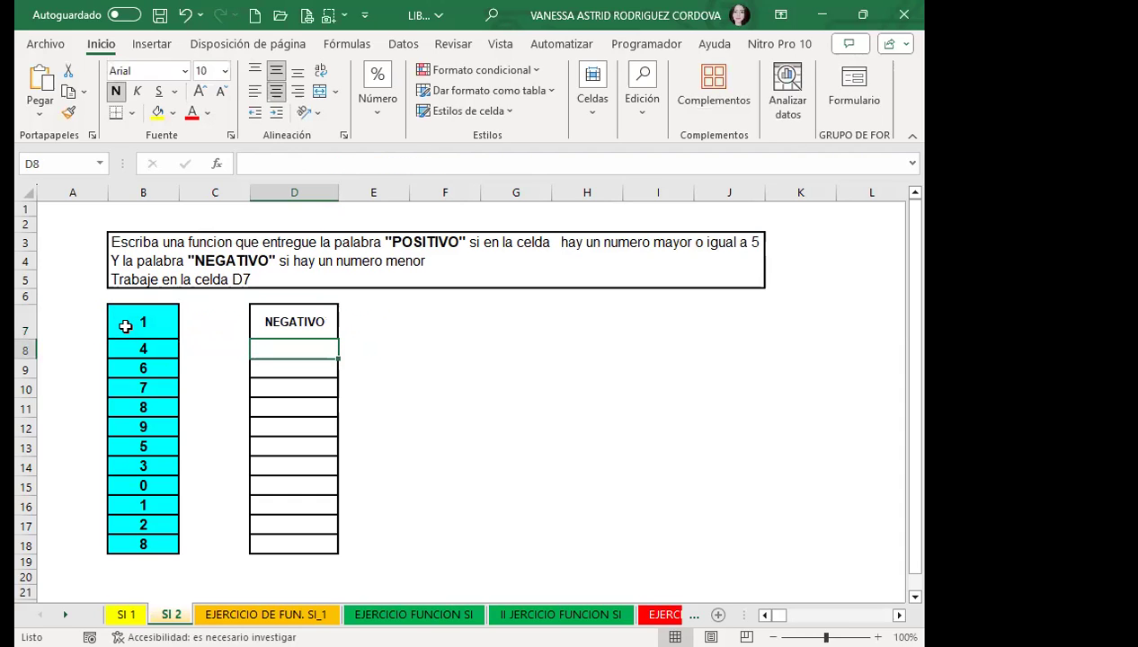
left_click(271, 323)
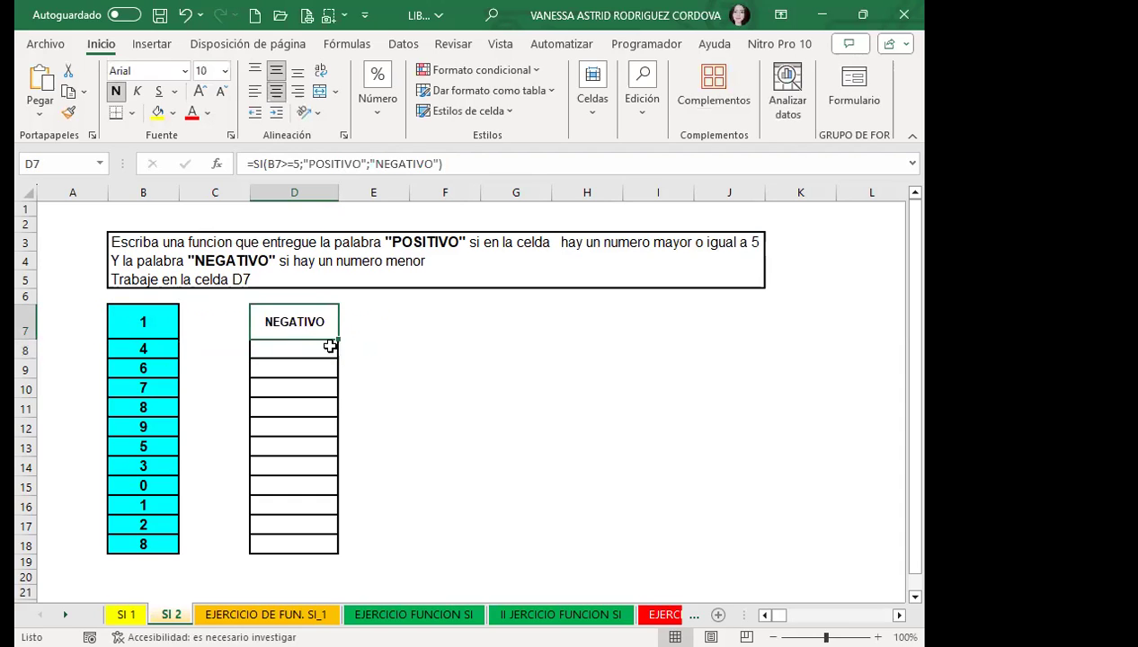
left_click_drag(330, 346, 332, 551)
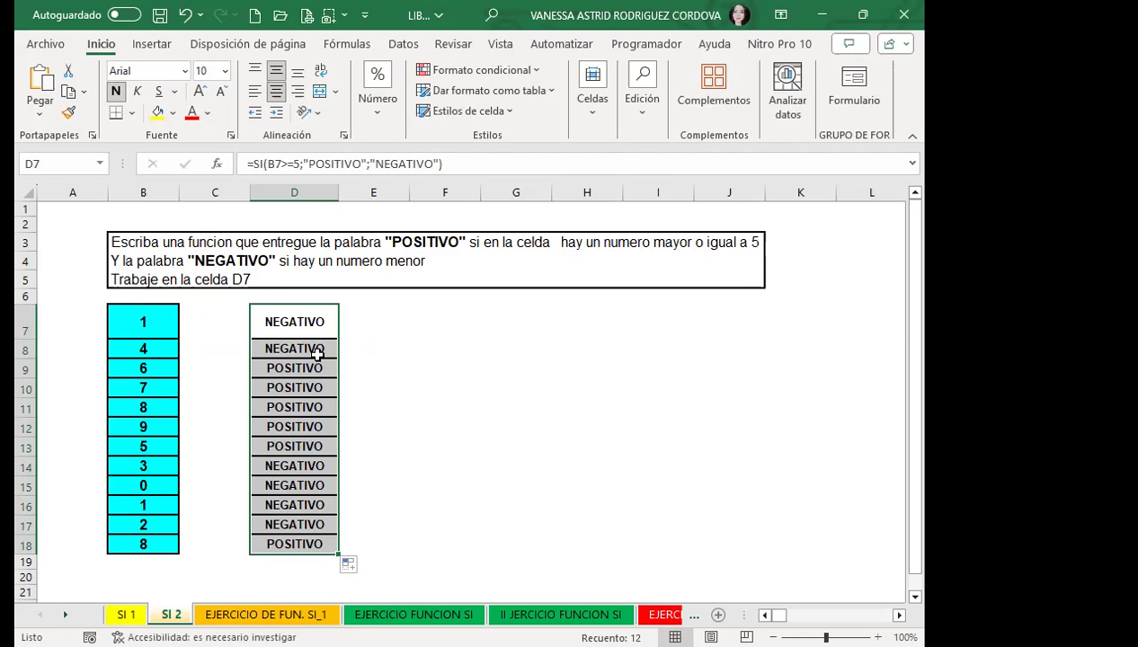
left_click(297, 316)
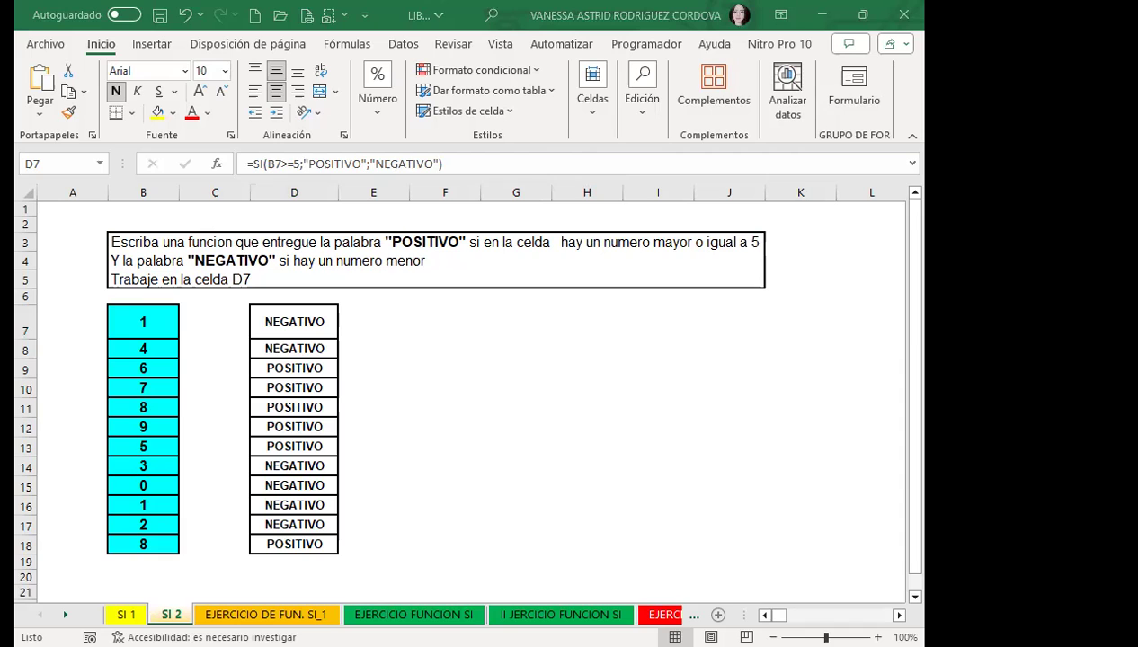
Step: Go to the EJERCICIO DE FUN. SI_1 sheet with the students' grades and empty EVALUACIÓN column
left_click(266, 614)
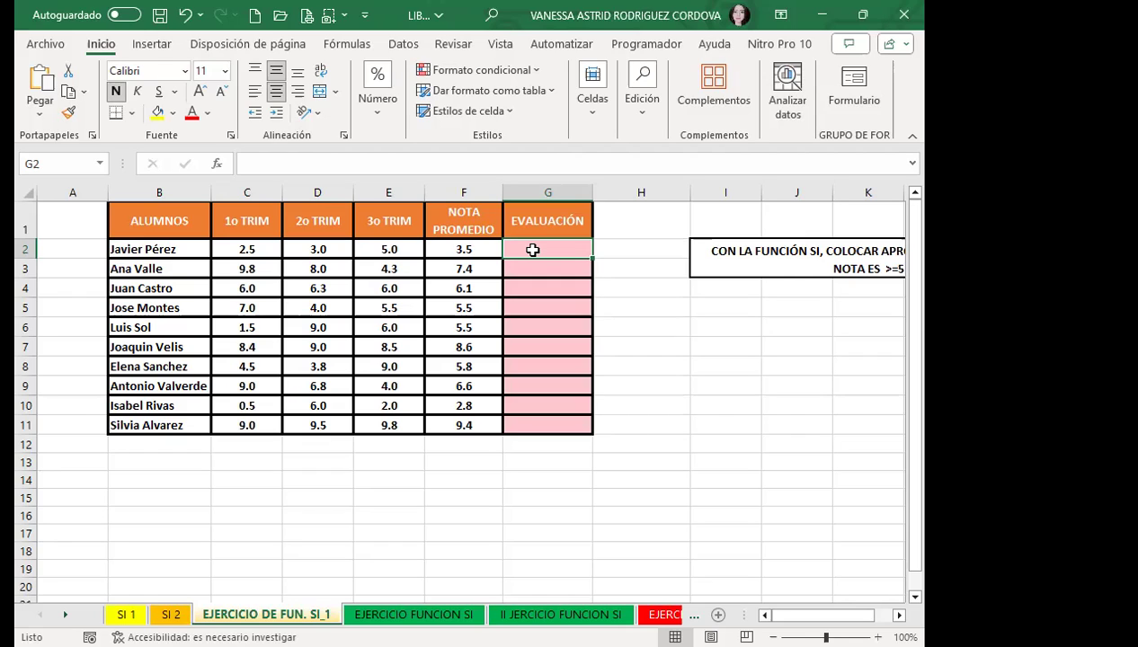
left_click(463, 244)
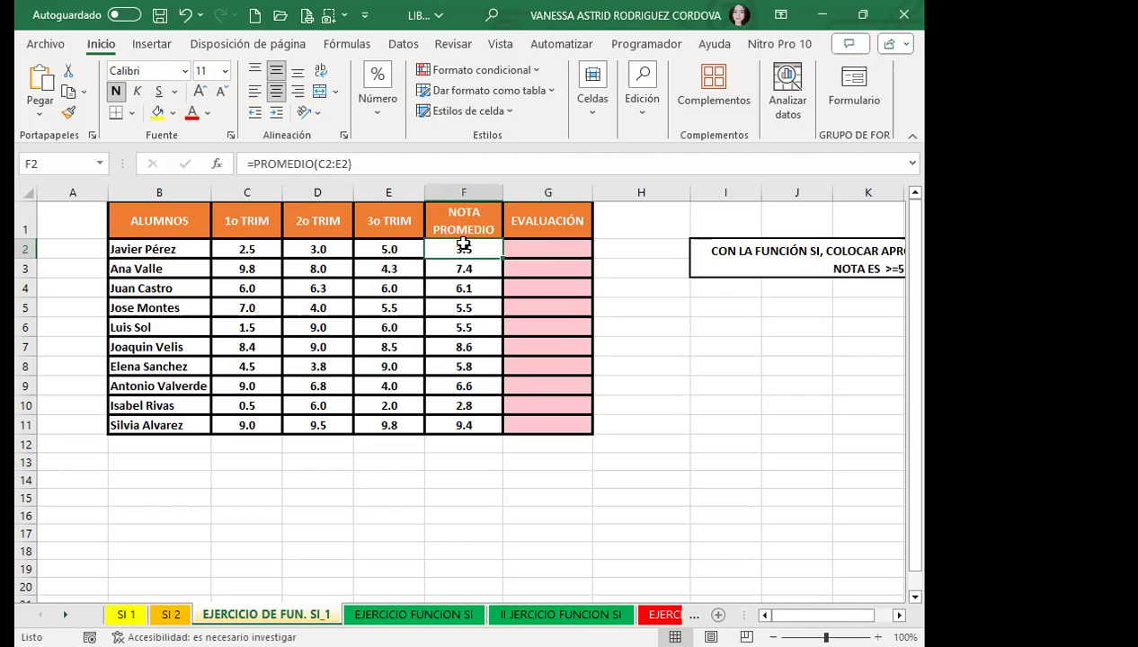
left_click(529, 239)
scroll(467, 395, "right", 2)
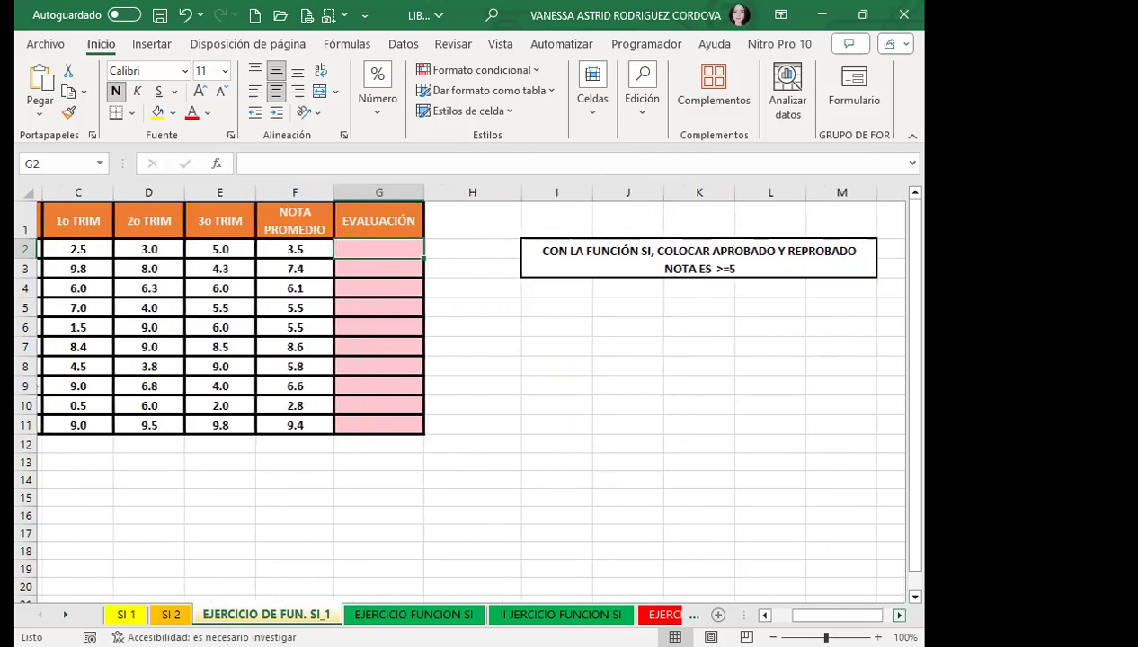
scroll(468, 395, "right", 1)
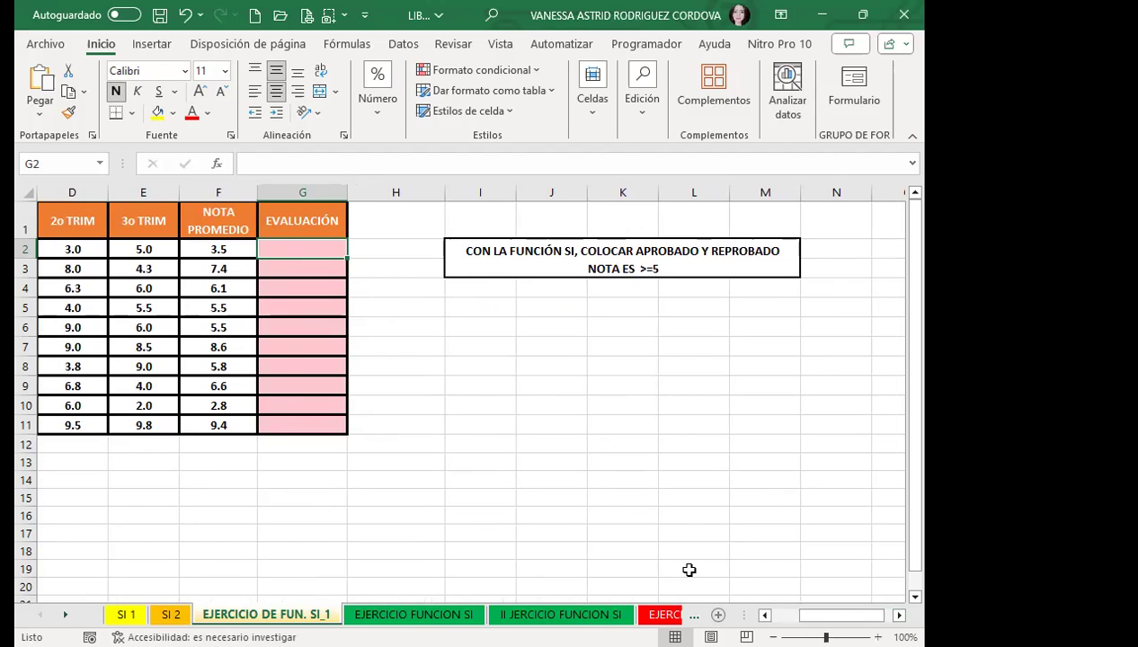
left_click_drag(867, 615, 845, 615)
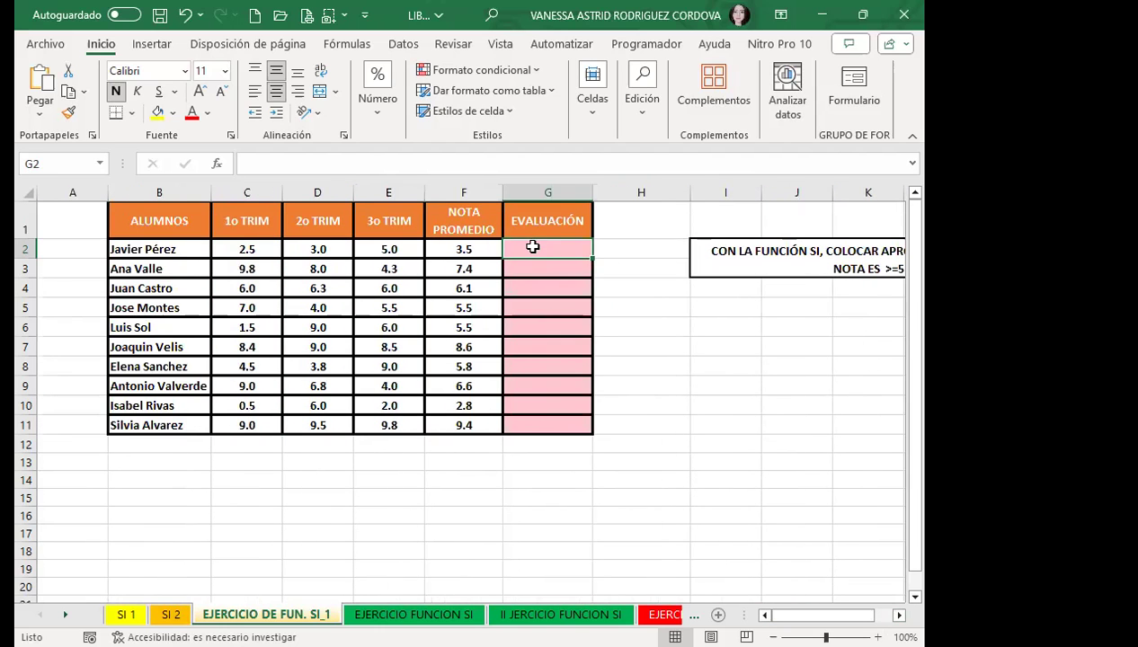
Step: Enter =SI(F2>=5;"APROBADO";"REPROBADO") in G2, which shows REPROBADO for the 3.5 average
type("=")
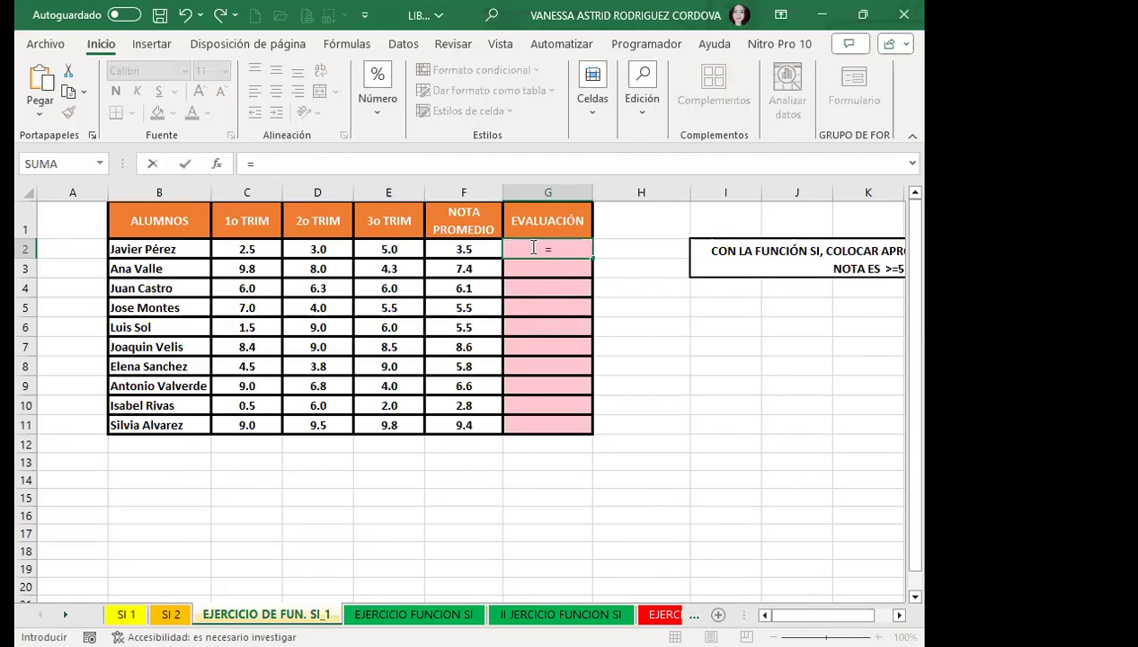
type("SI")
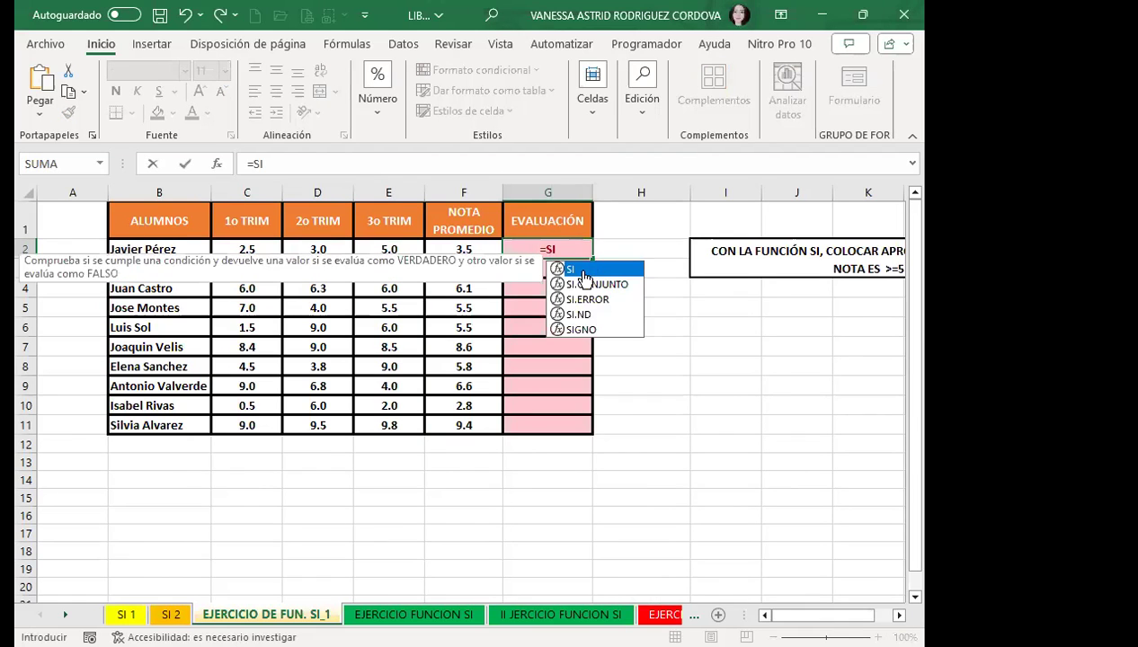
double_click(583, 271)
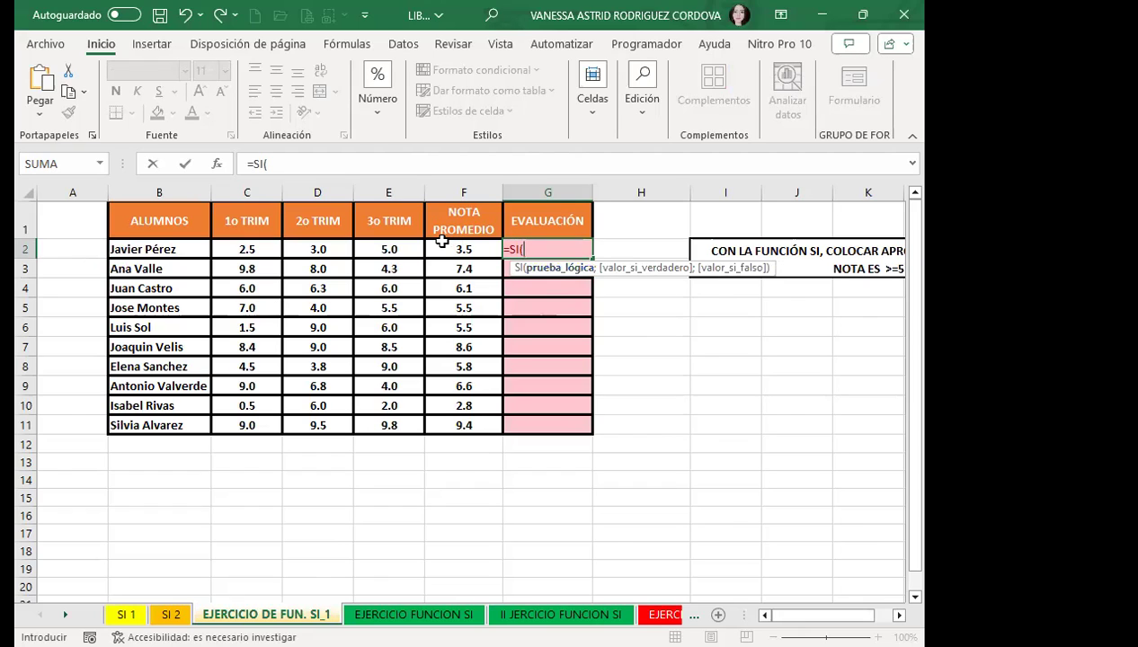
left_click(442, 246)
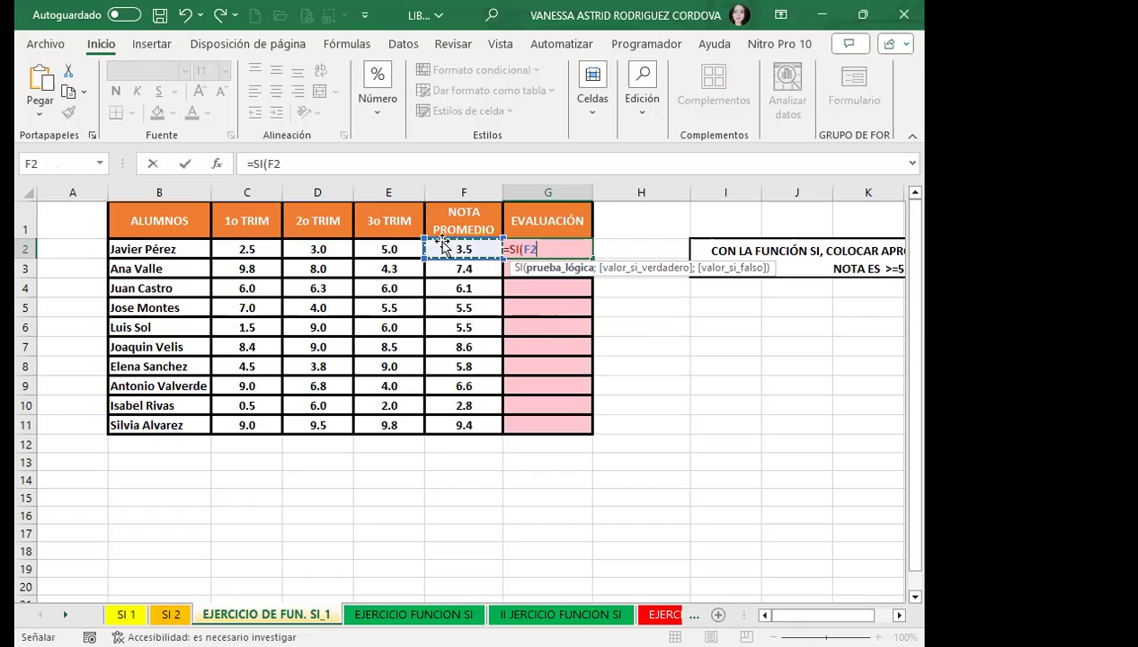
type(">")
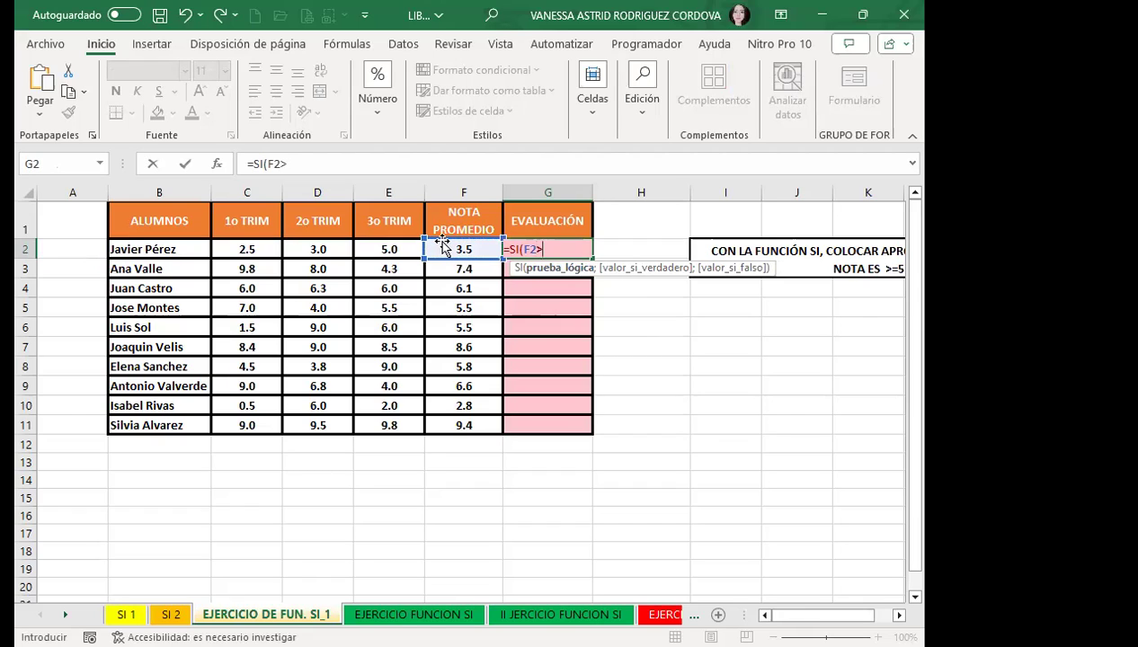
type("=")
type("5")
type(";\"APR")
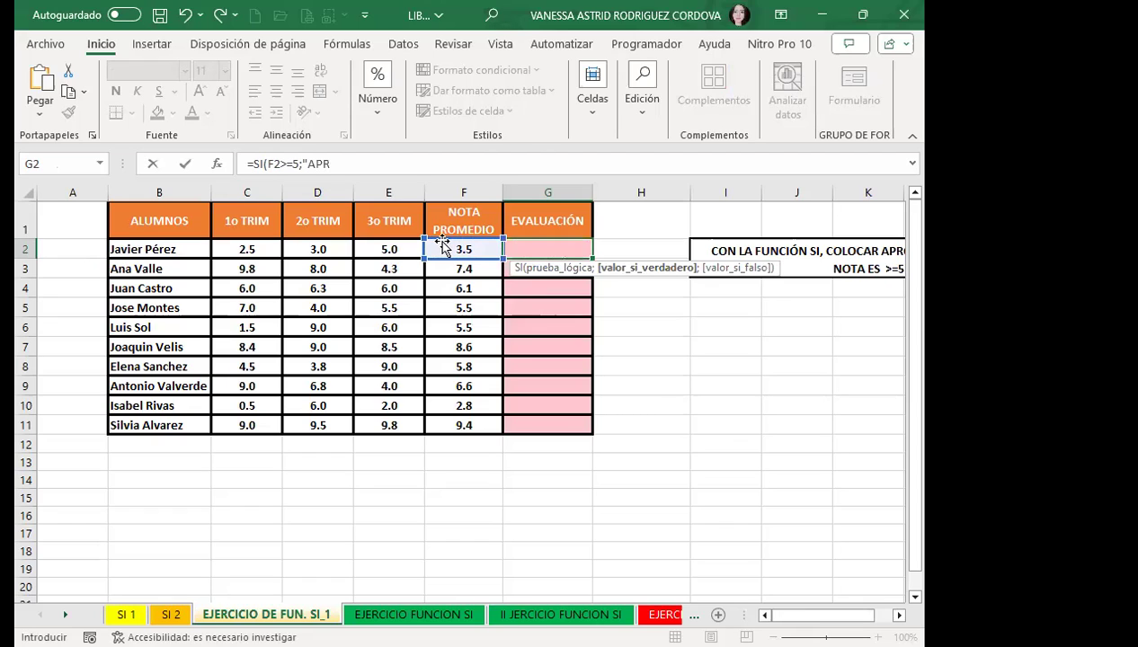
type("OBADIO")
key("BackSpace")
key("BackSpace")
type("O\";\"REPROBADO\")")
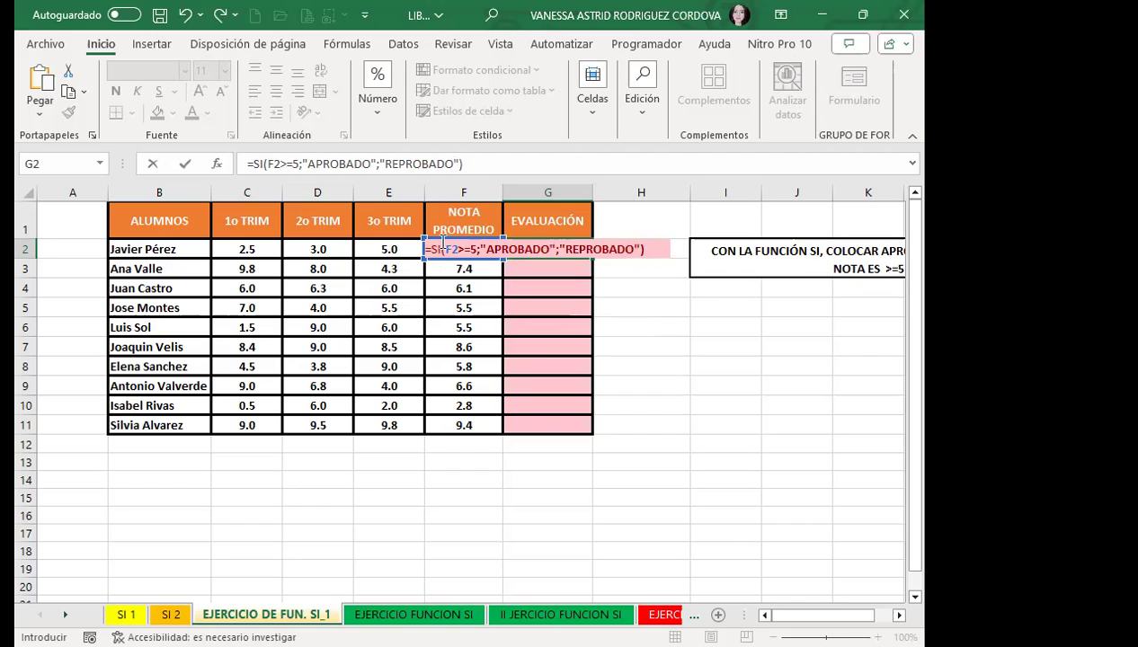
key("Return")
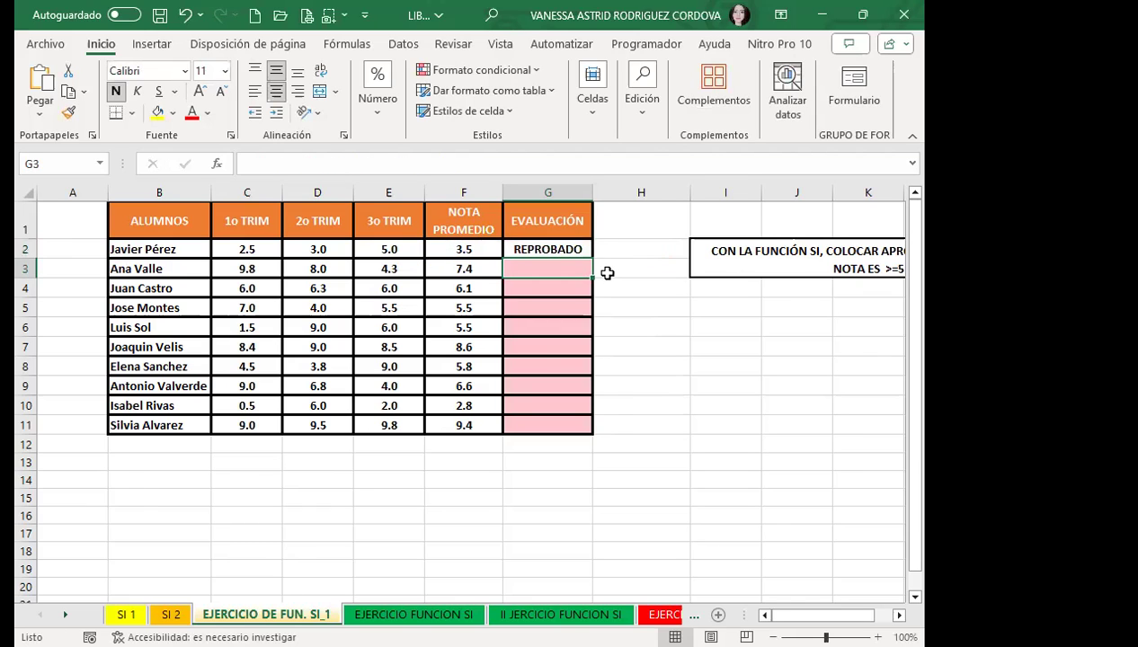
Step: Fill the G2 evaluation formula down through G11, then move to the EJERCICIO FUNCION SI sheet
left_click(580, 249)
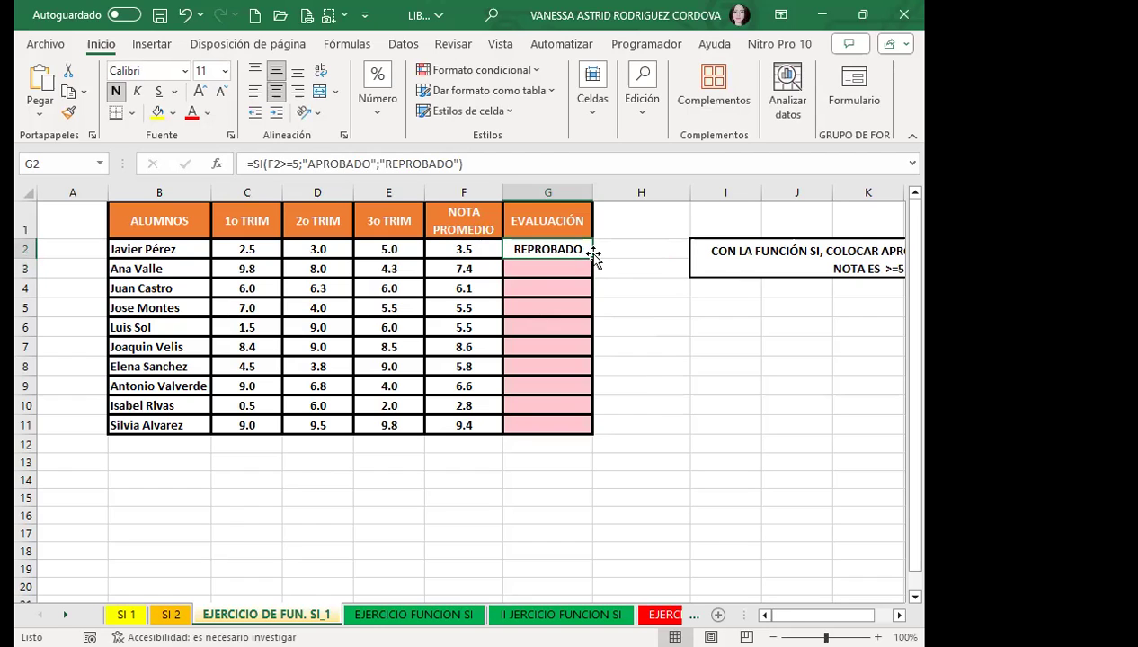
left_click_drag(592, 257, 576, 428)
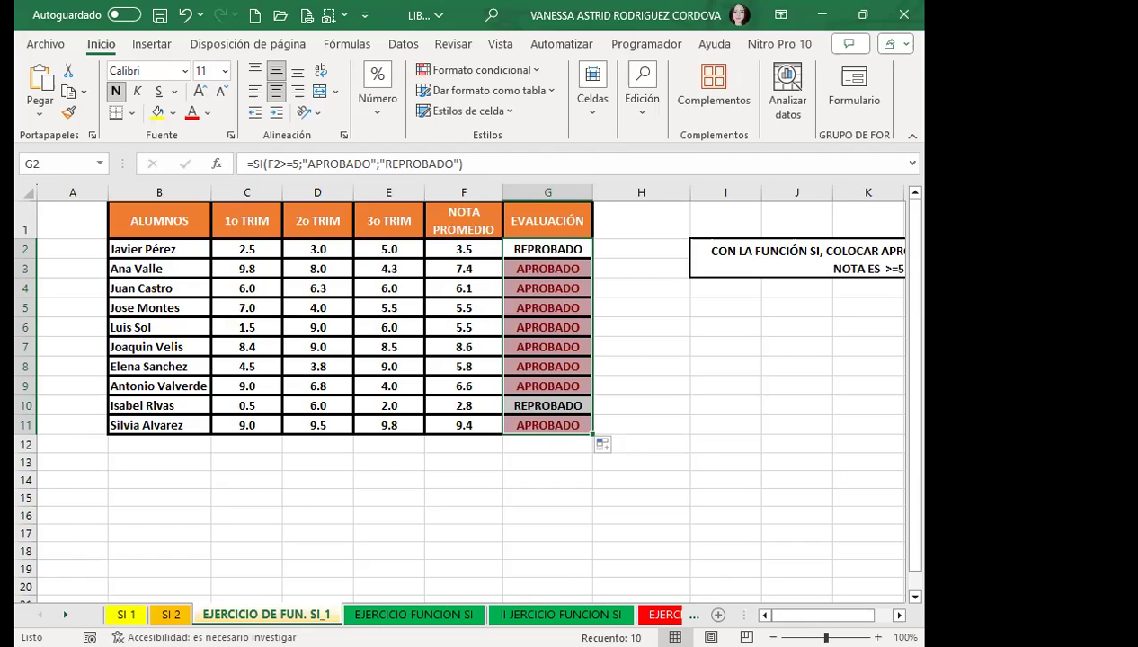
left_click(413, 614)
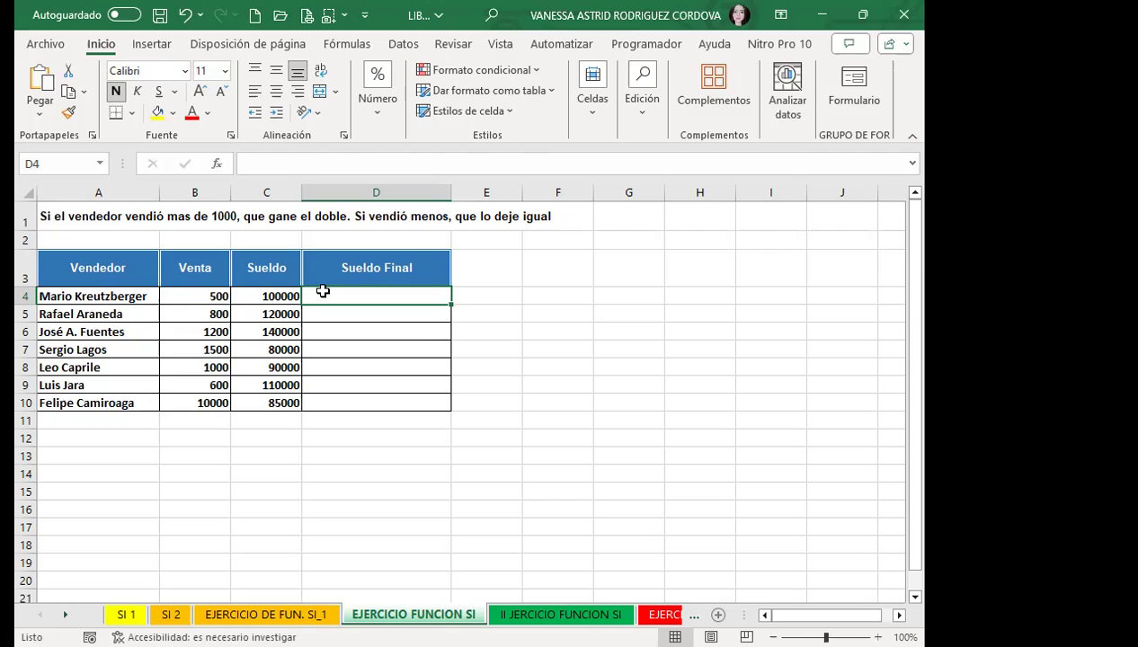
Step: Start D4's formula as =SI(B4>1000; to test whether Venta exceeds 1000
type("=")
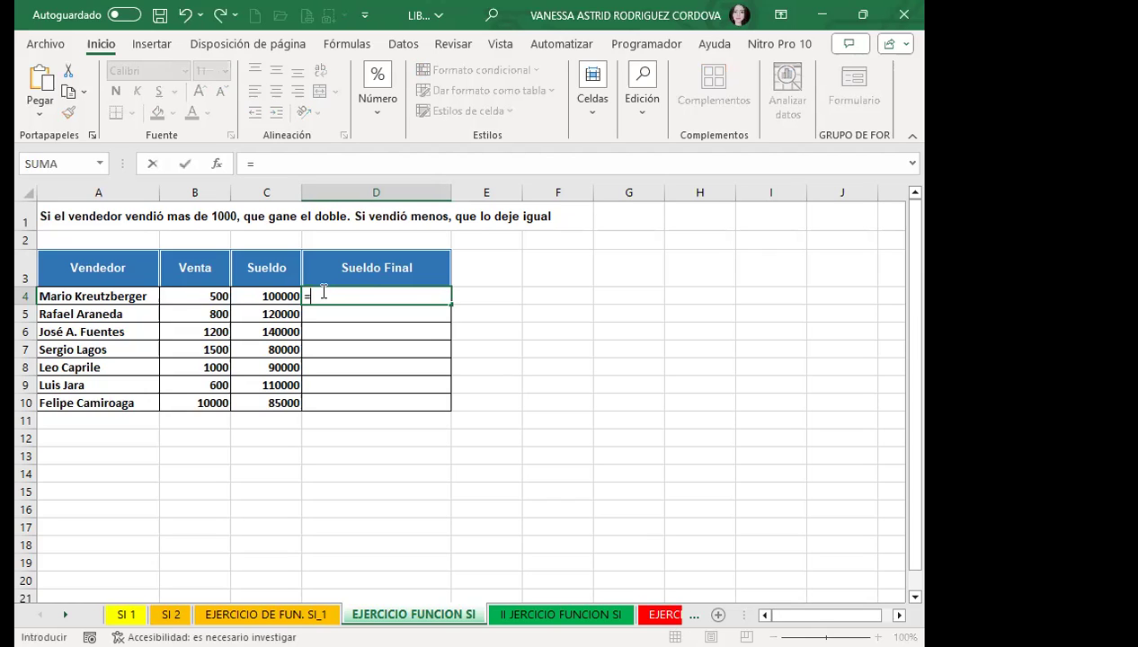
type("S")
type("I")
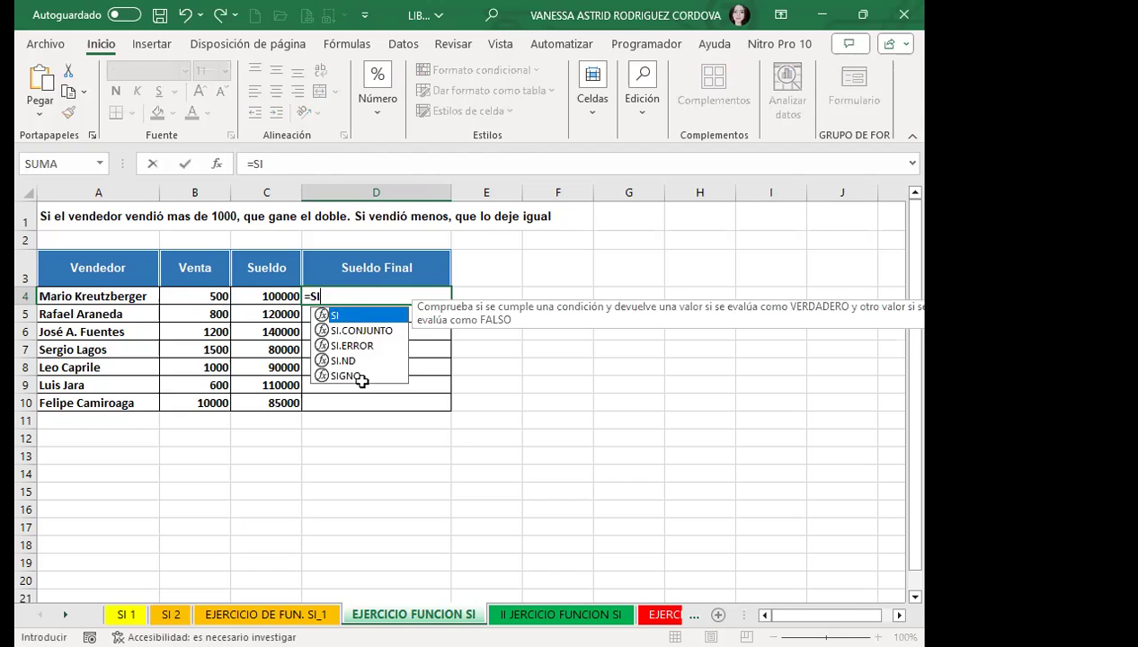
type("(")
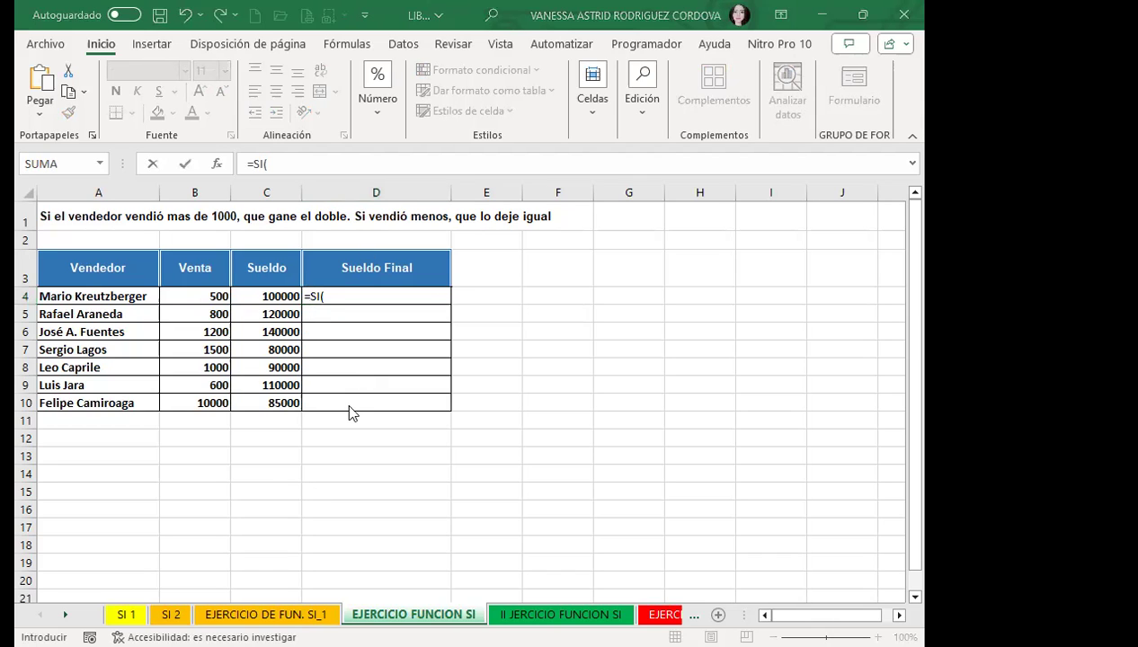
left_click(338, 302)
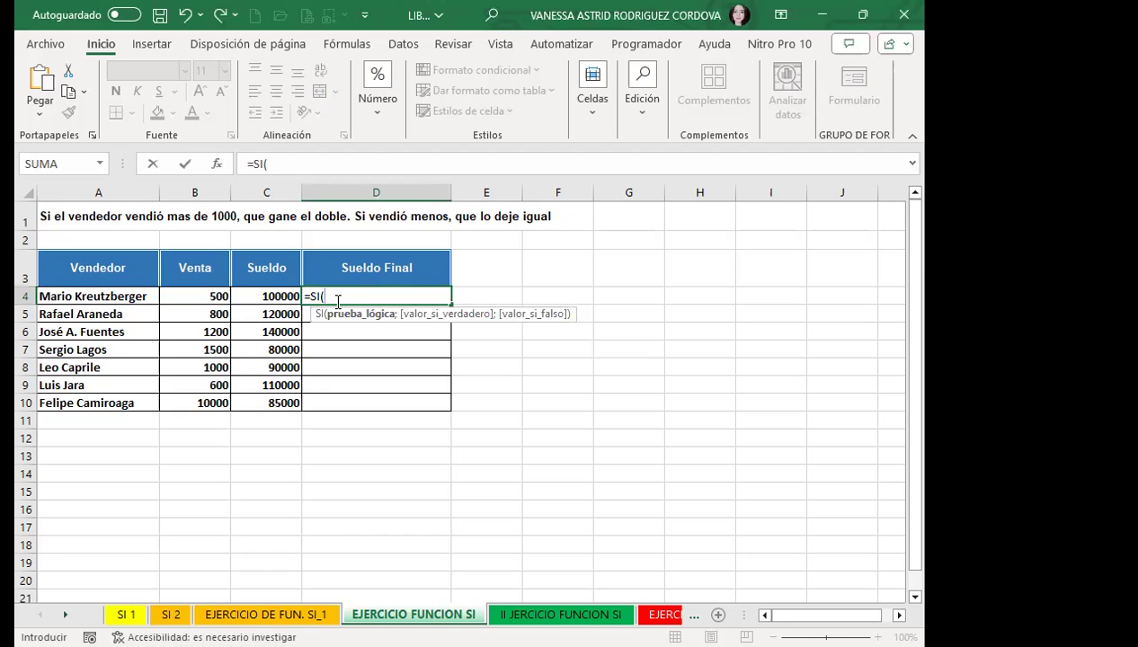
left_click(196, 301)
left_click(196, 301)
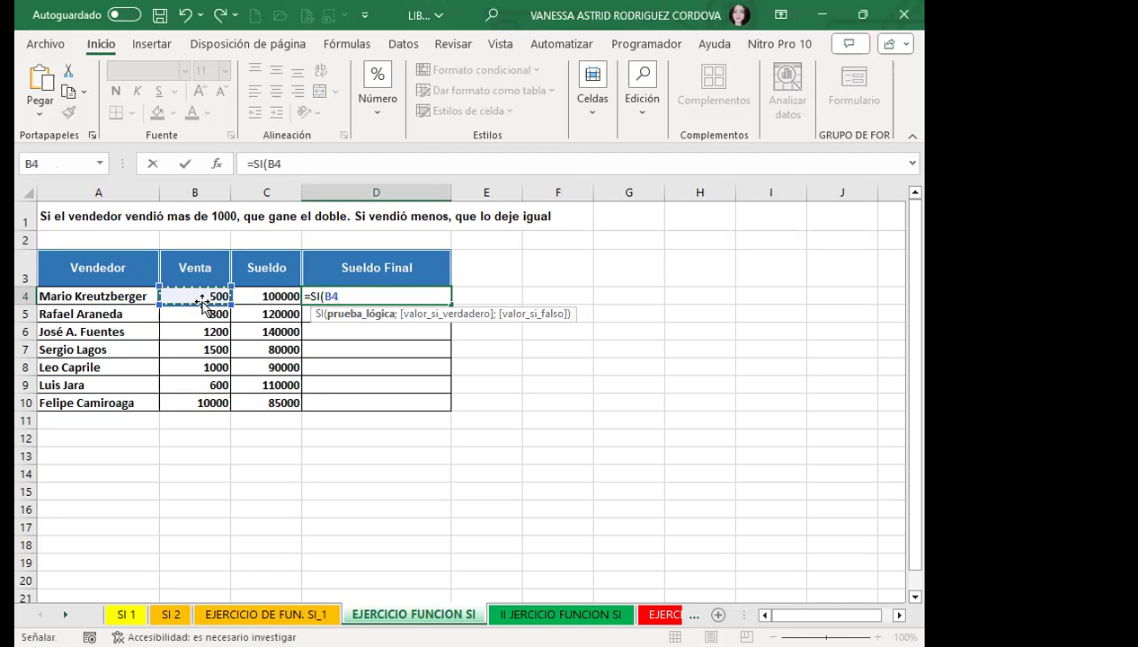
type(">")
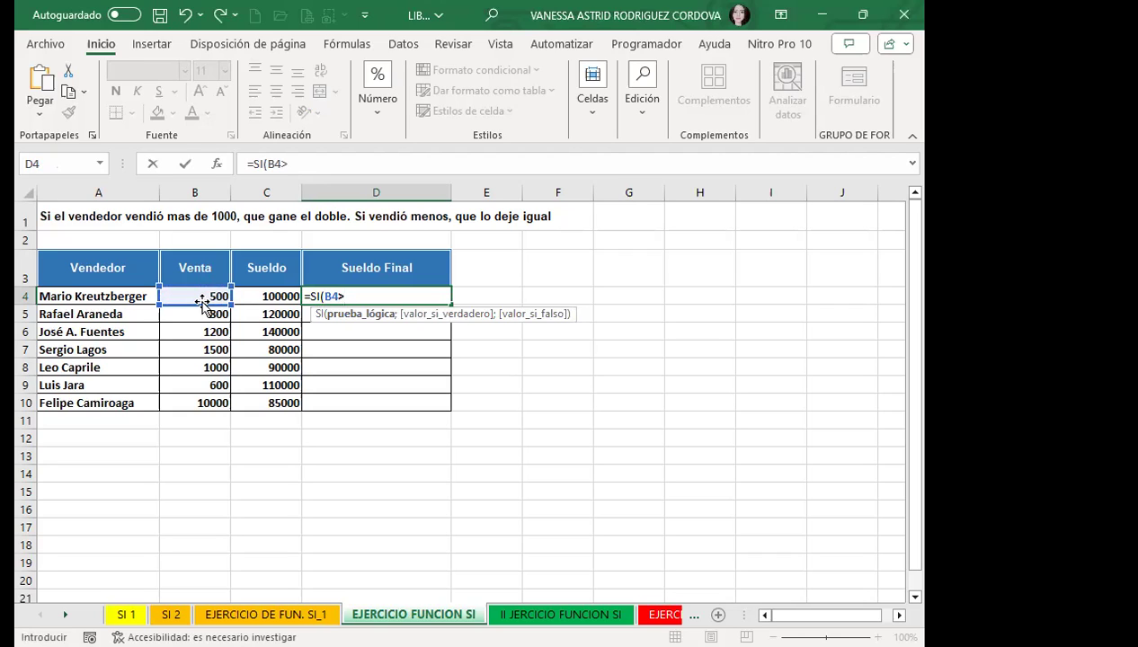
type("1000")
type(";")
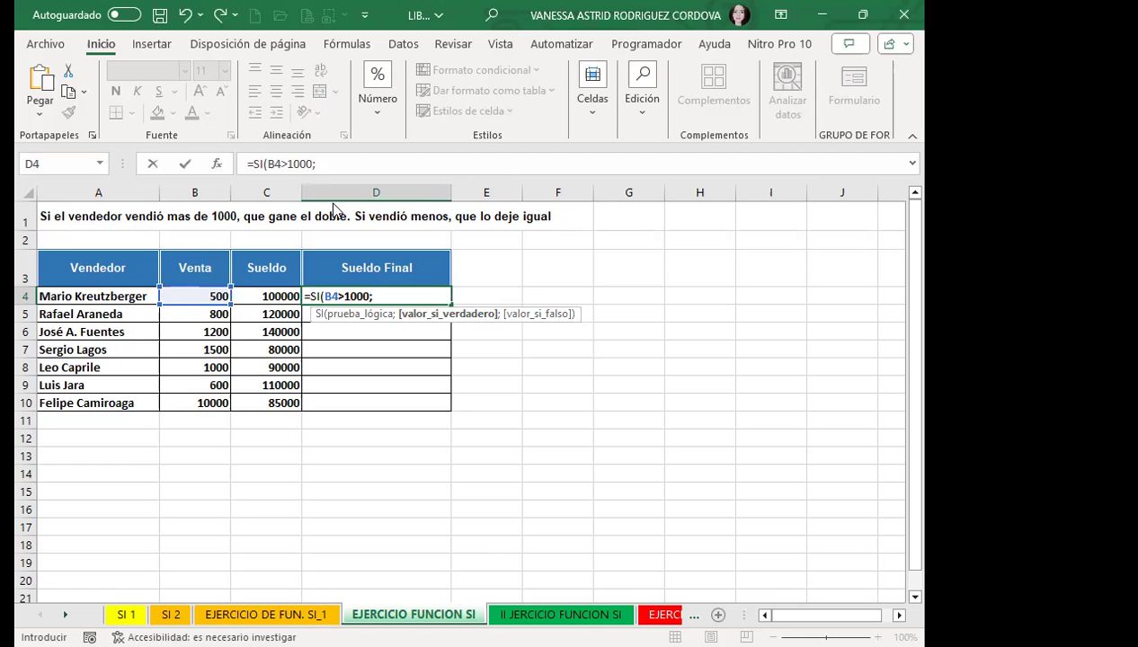
Step: Complete D4 as =SI(B4>1000;C4*2;C4), which shows 100000 for the 500 sale
left_click(260, 293)
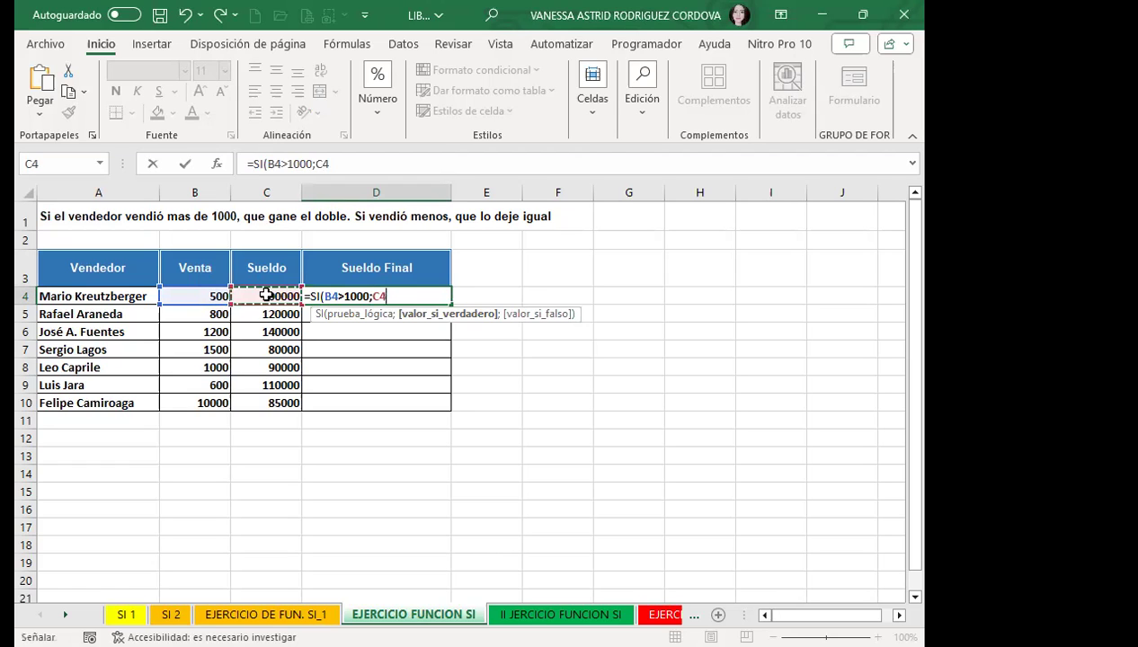
type("*2;")
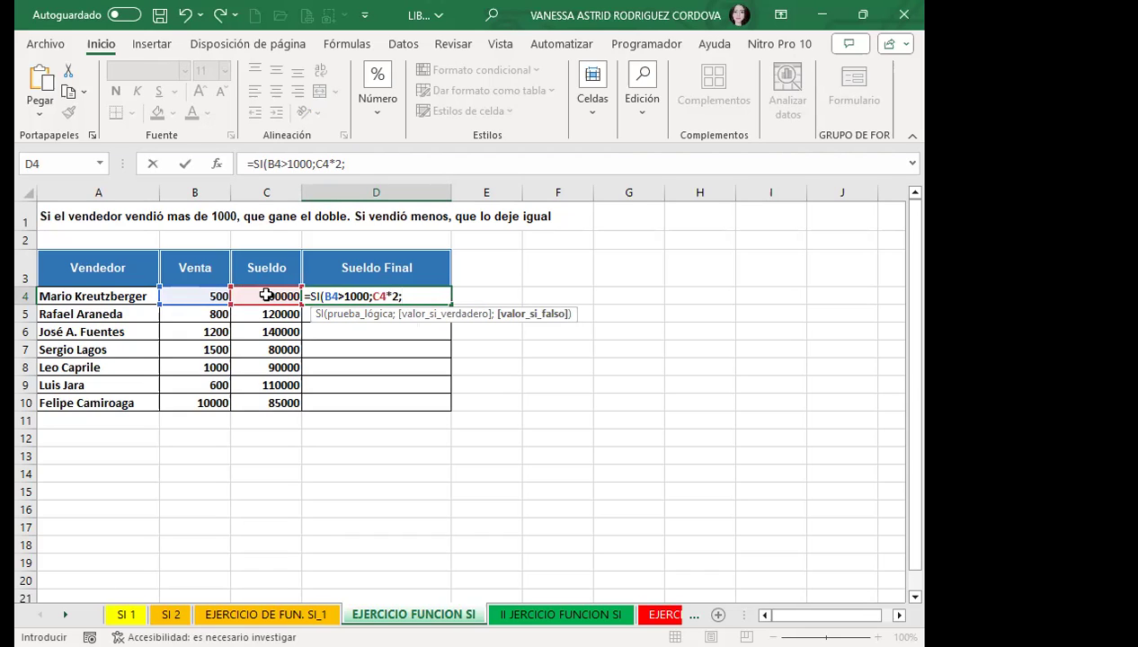
left_click(288, 295)
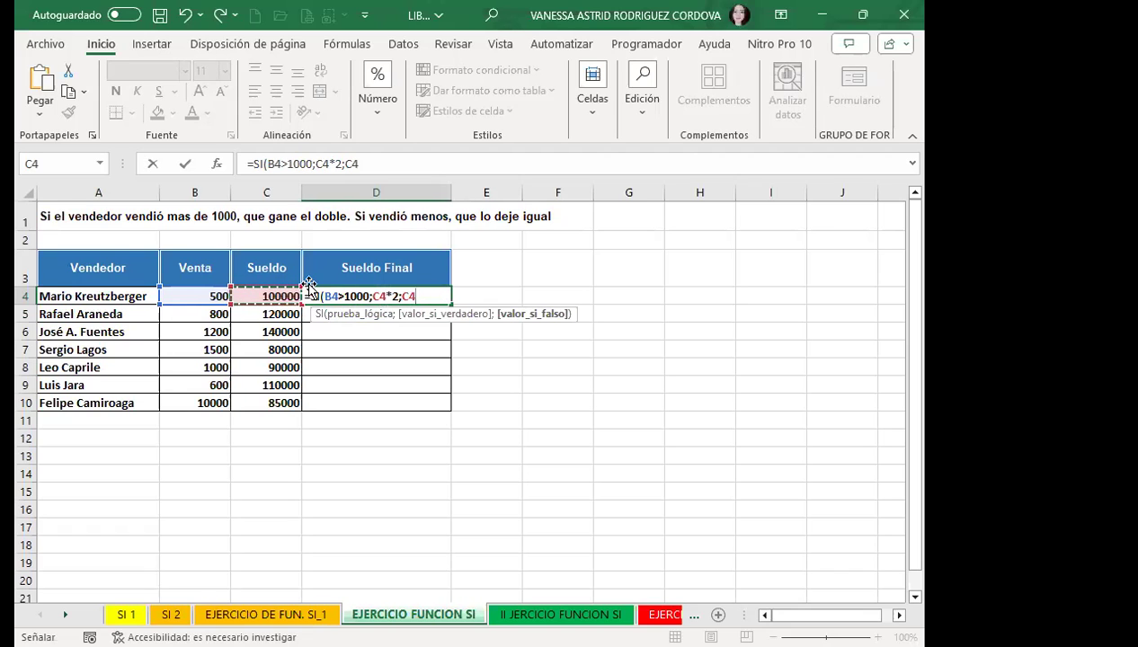
key("Return")
Step: Fill the D4 Sueldo Final formula down through D10 and check row 6's result
left_click(340, 296)
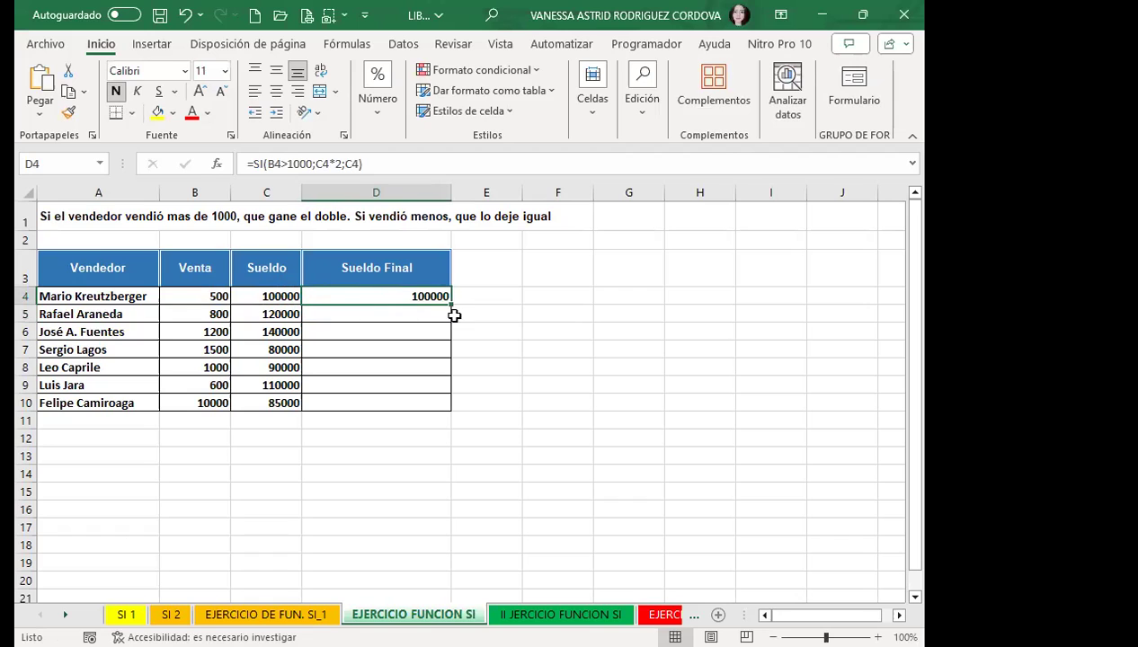
left_click_drag(450, 306, 452, 407)
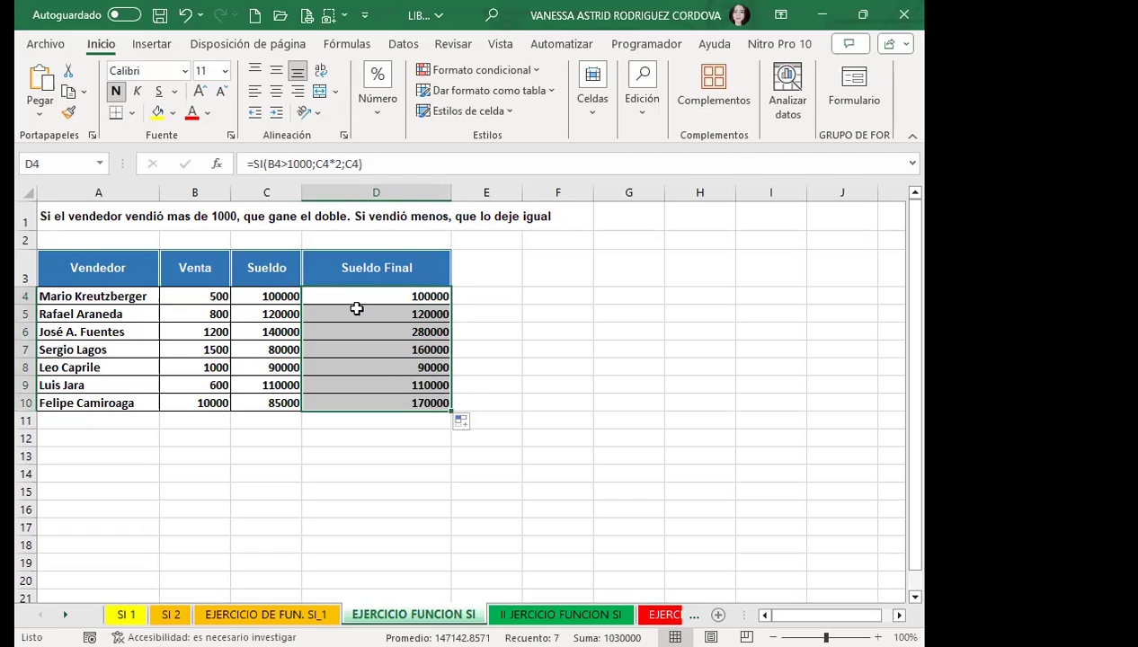
left_click(258, 331)
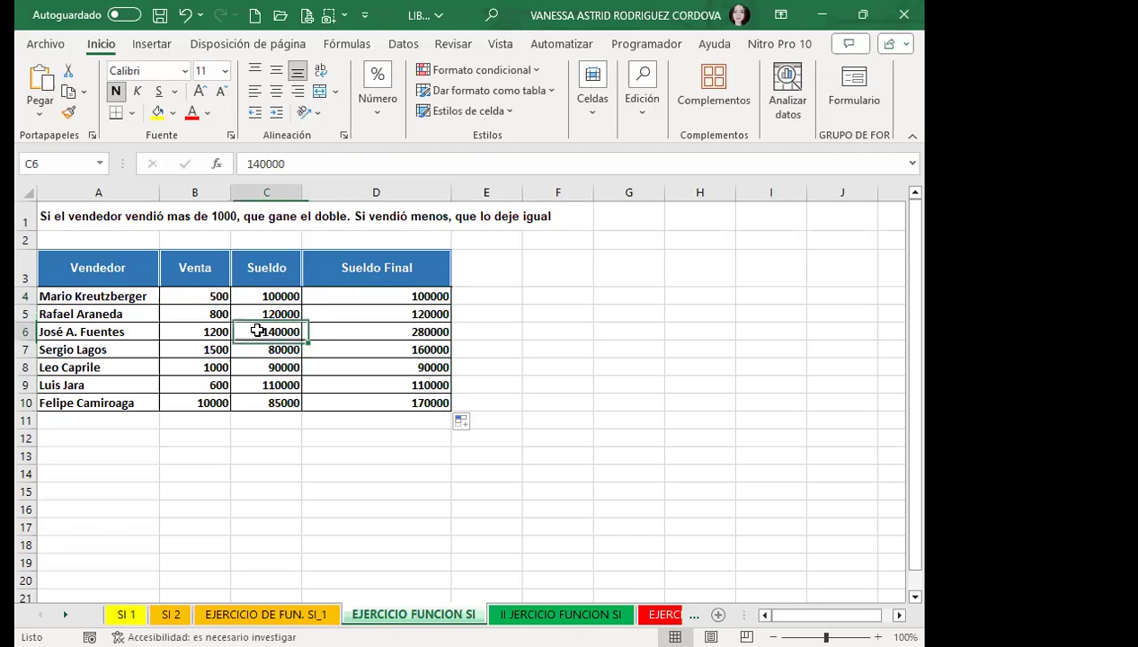
left_click(367, 331)
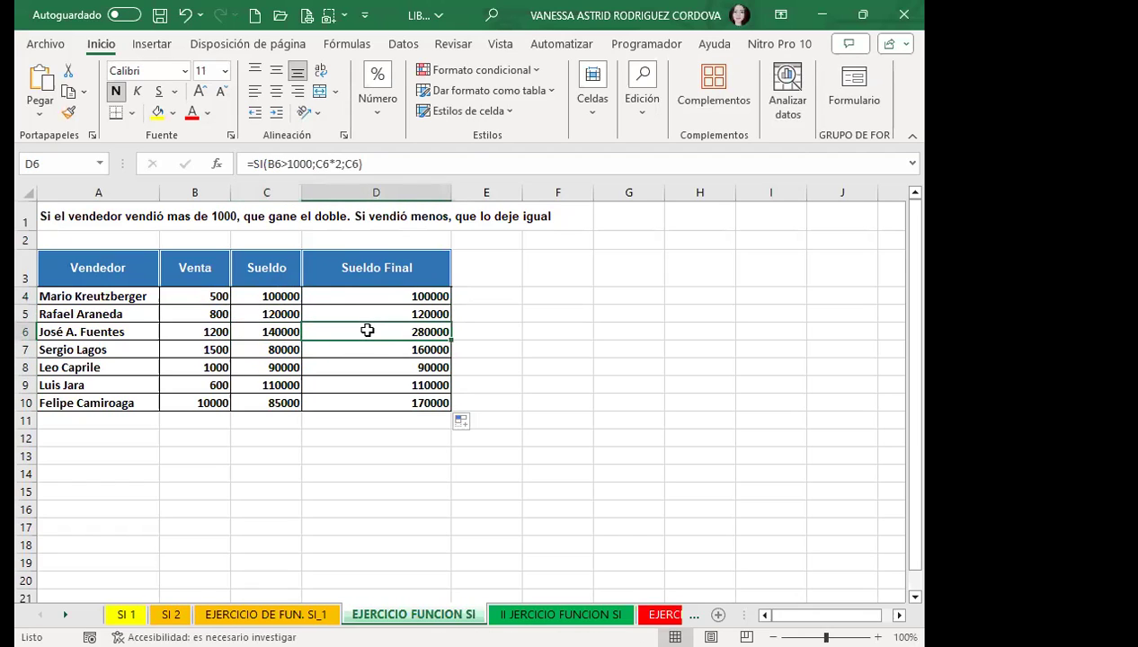
Step: Verify the copied formulas in rows 7 through 10 against their Venta and Sueldo values
left_click(255, 351)
left_click(364, 347)
left_click(213, 366)
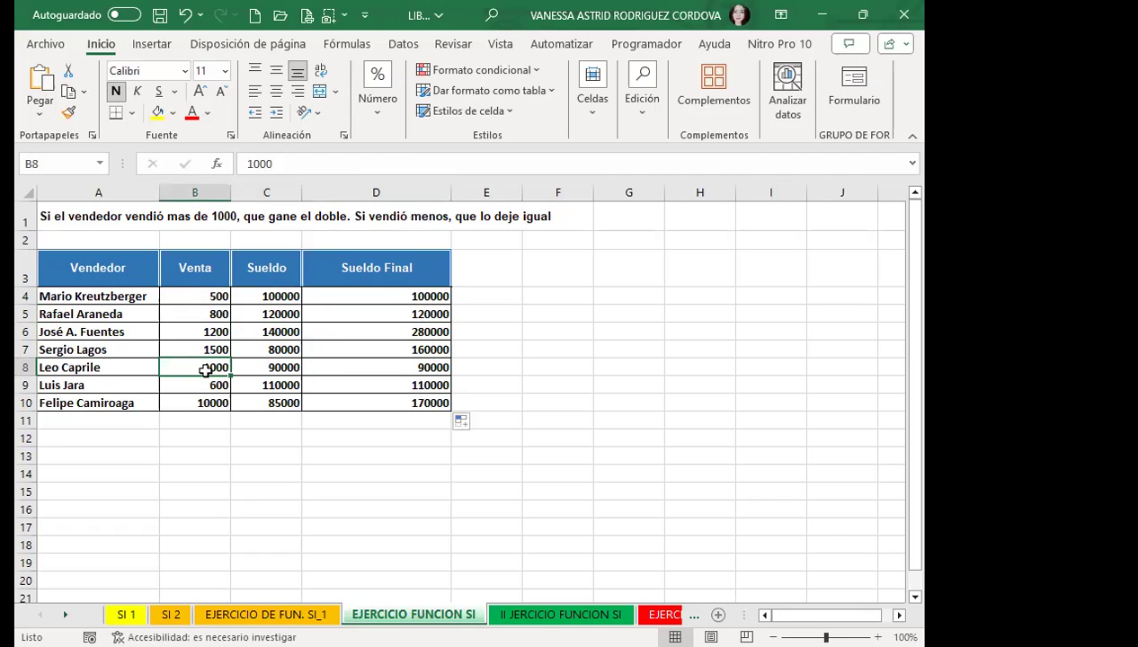
left_click(368, 362)
left_click(259, 385)
key("Right")
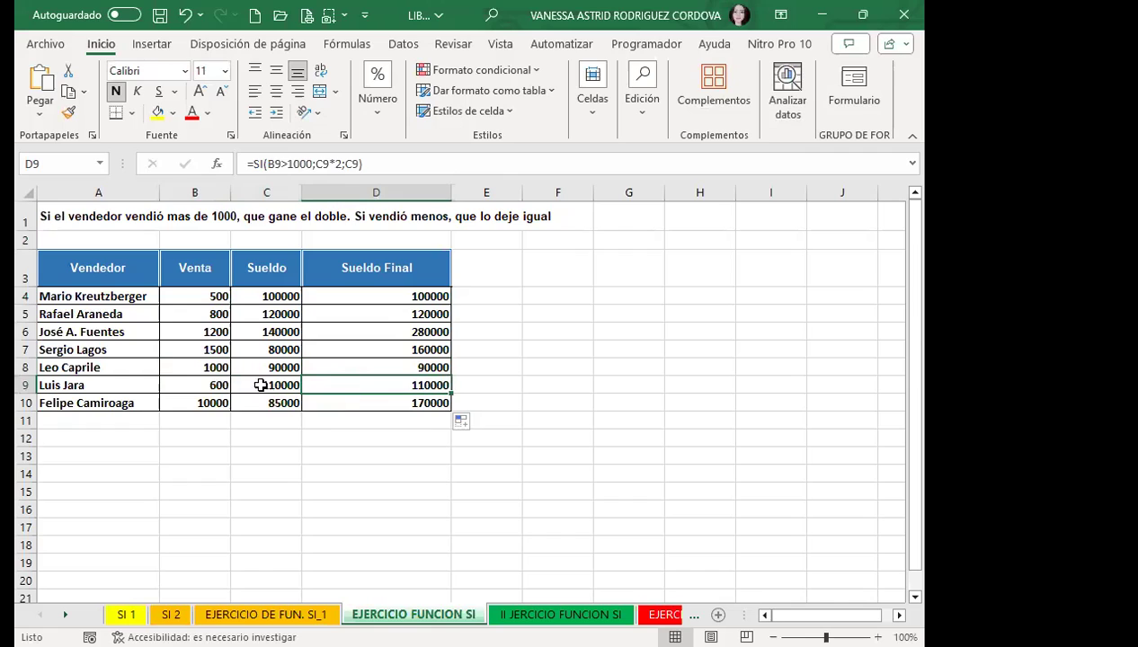
left_click(194, 401)
left_click(372, 405)
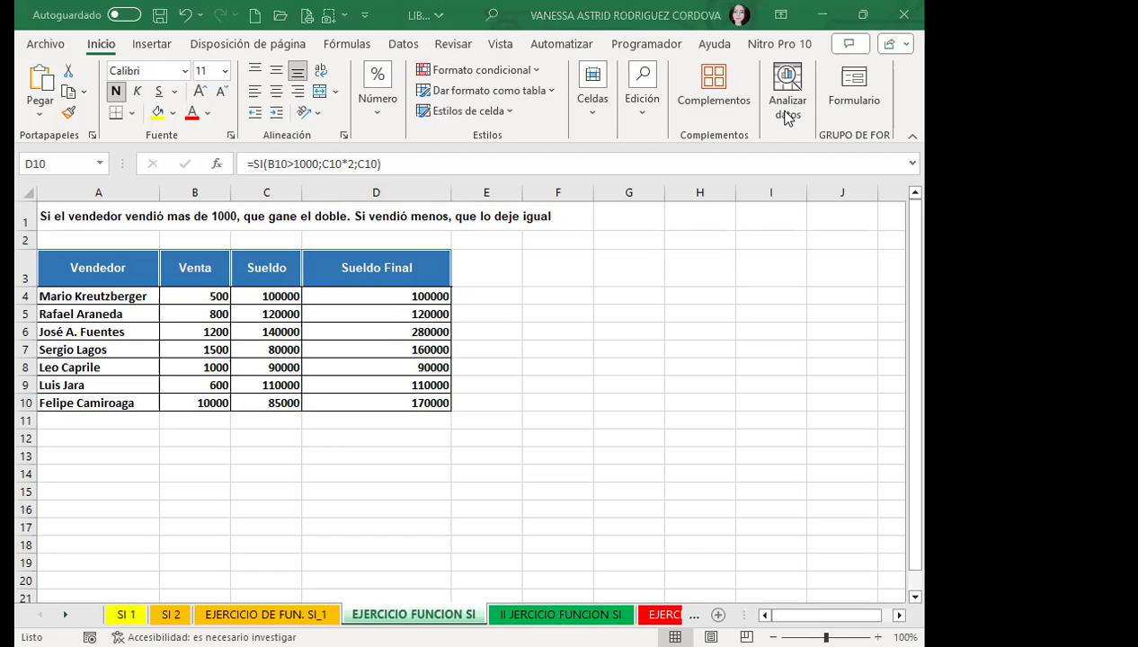
Step: Review D4's formula, then move past II JERCICIO FUNCION SI to the EJERCICIO FUN. SI sheet
left_click(390, 293)
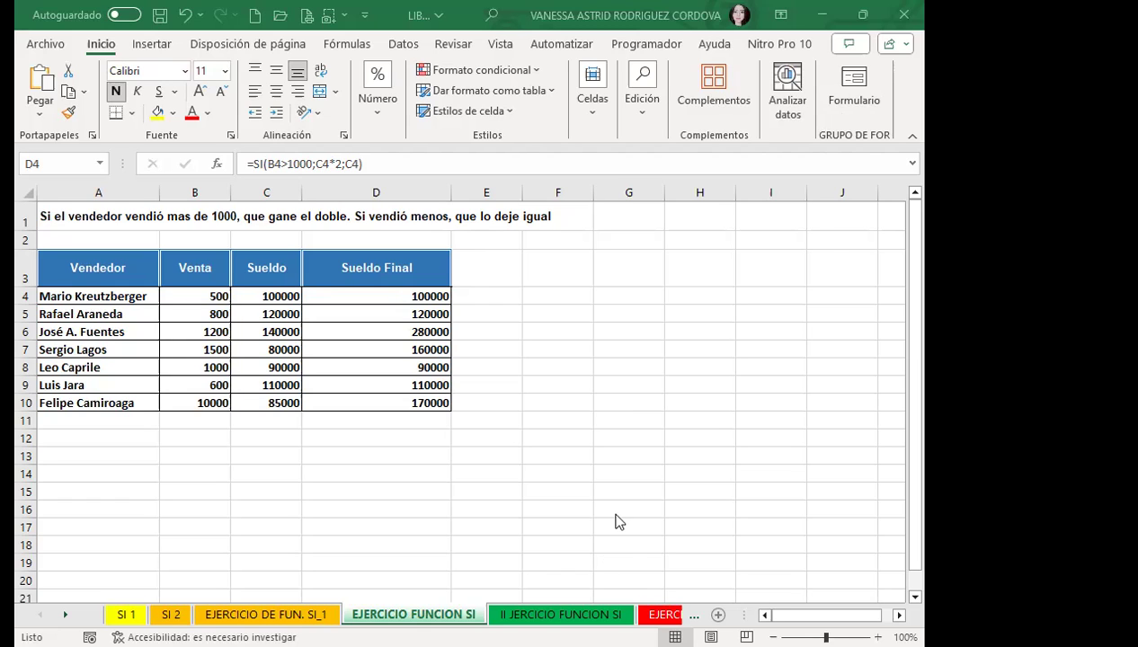
key("ctrl+Page_Down")
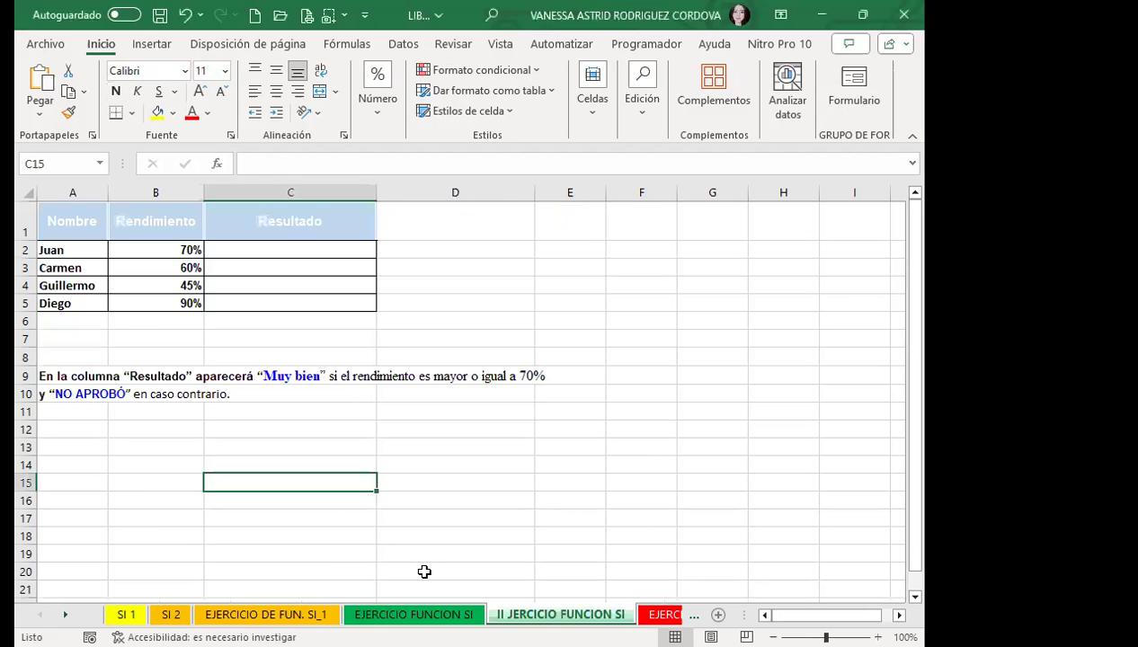
key("ctrl+Page_Down")
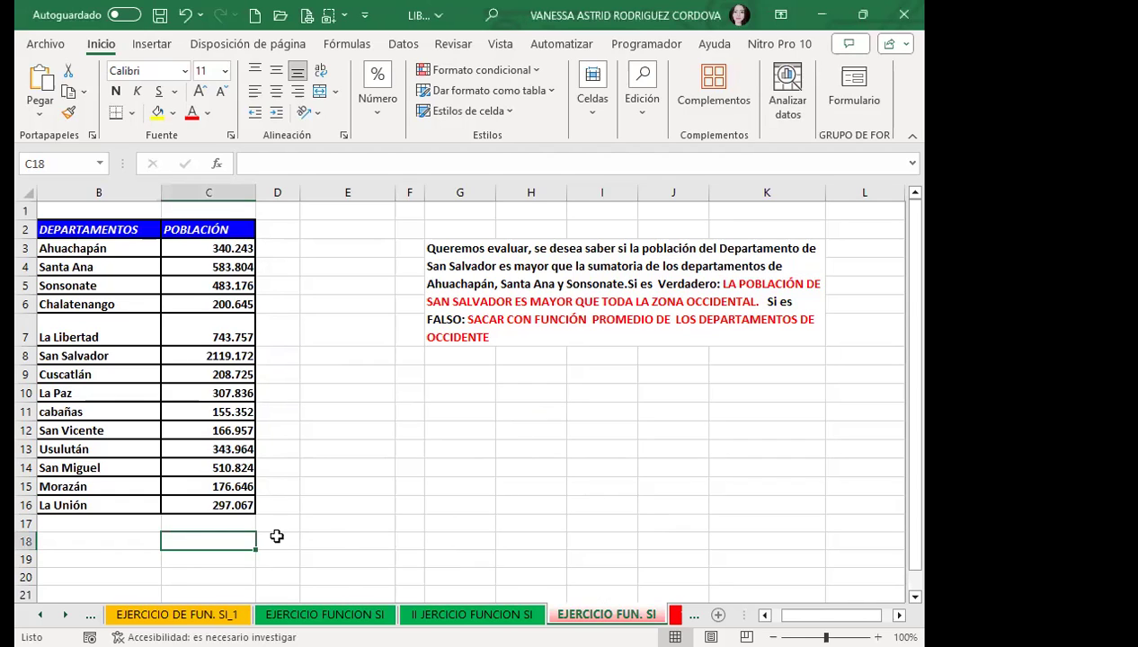
Step: Start the formula =SI(C8>SUMA( in cell E17 to test San Salvador's population
left_click(323, 519)
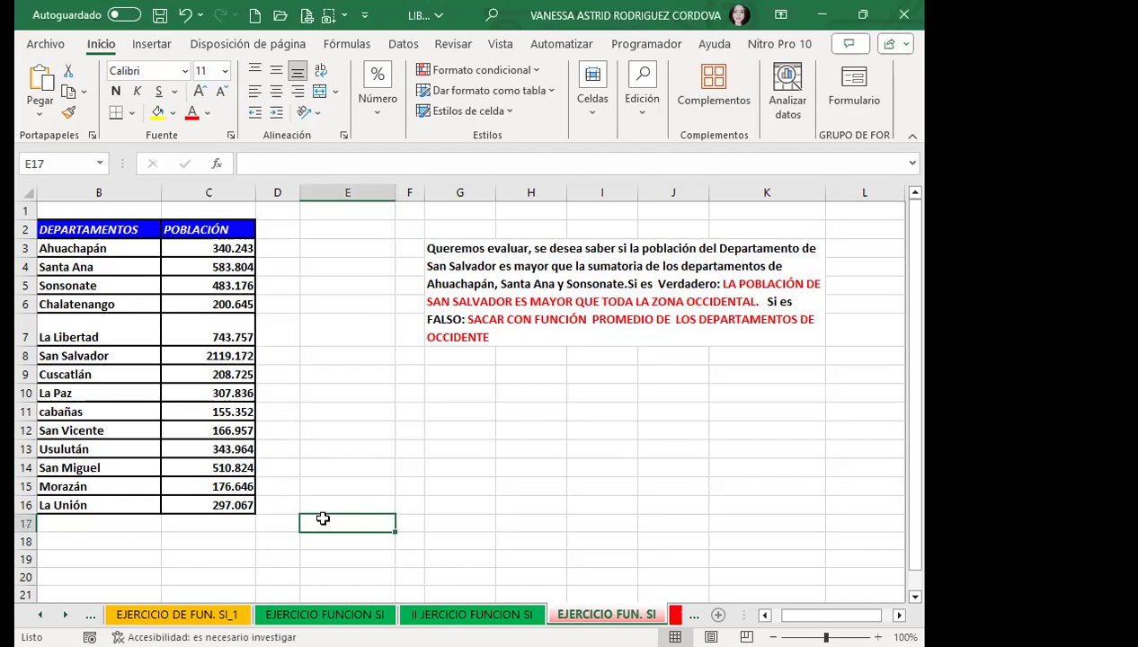
type("=S")
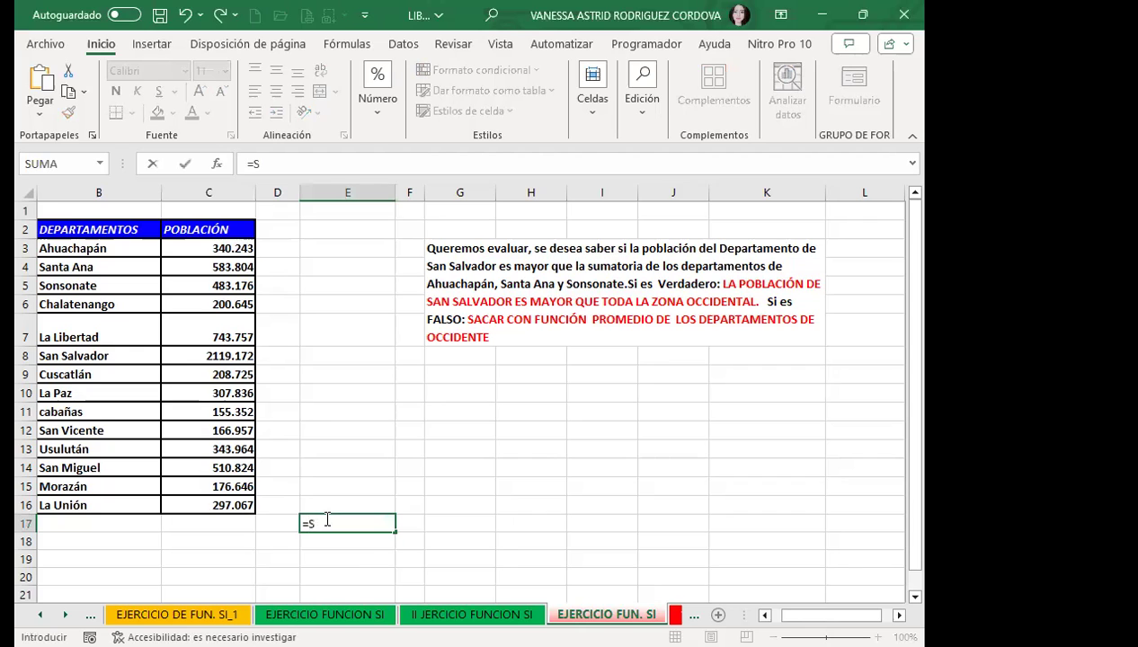
type("I")
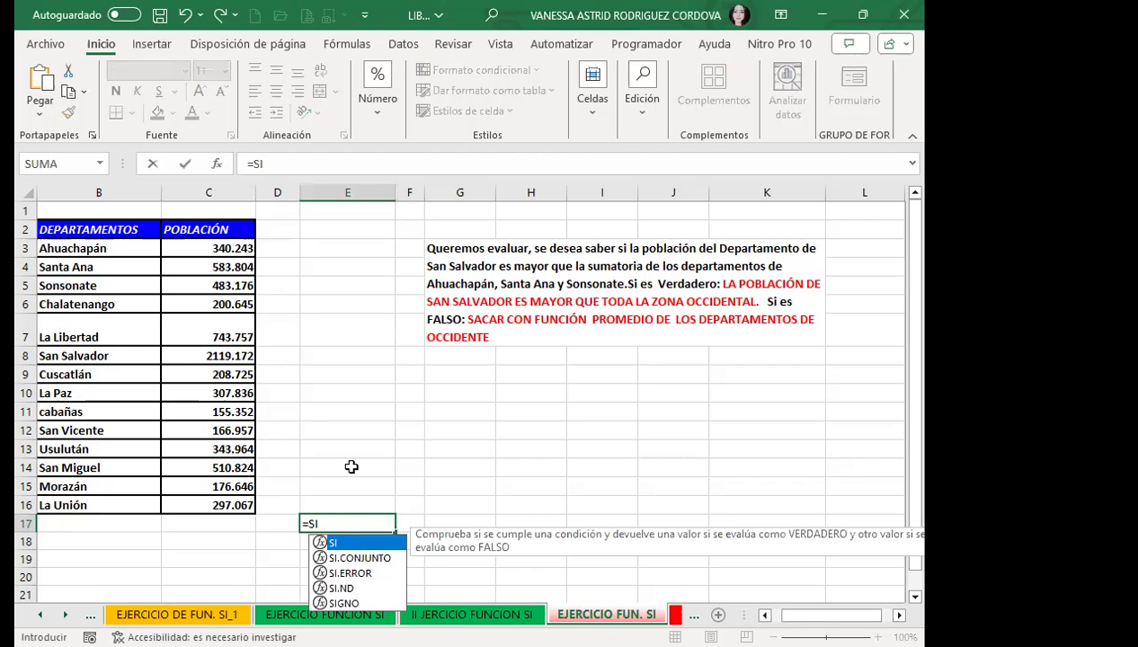
type("(")
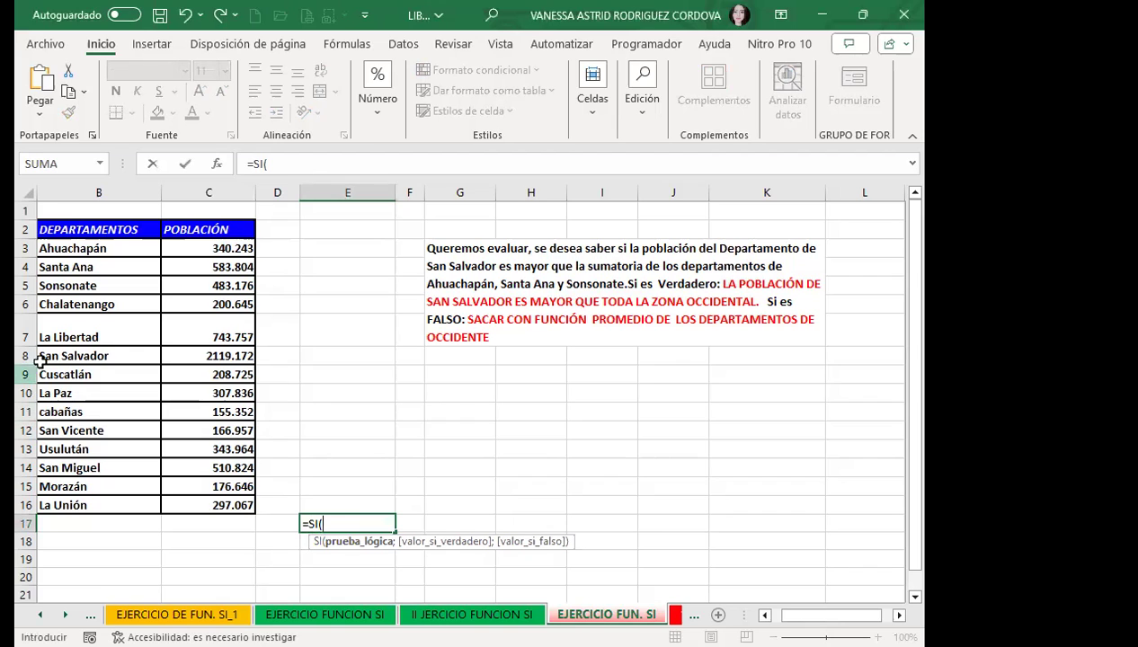
left_click(191, 356)
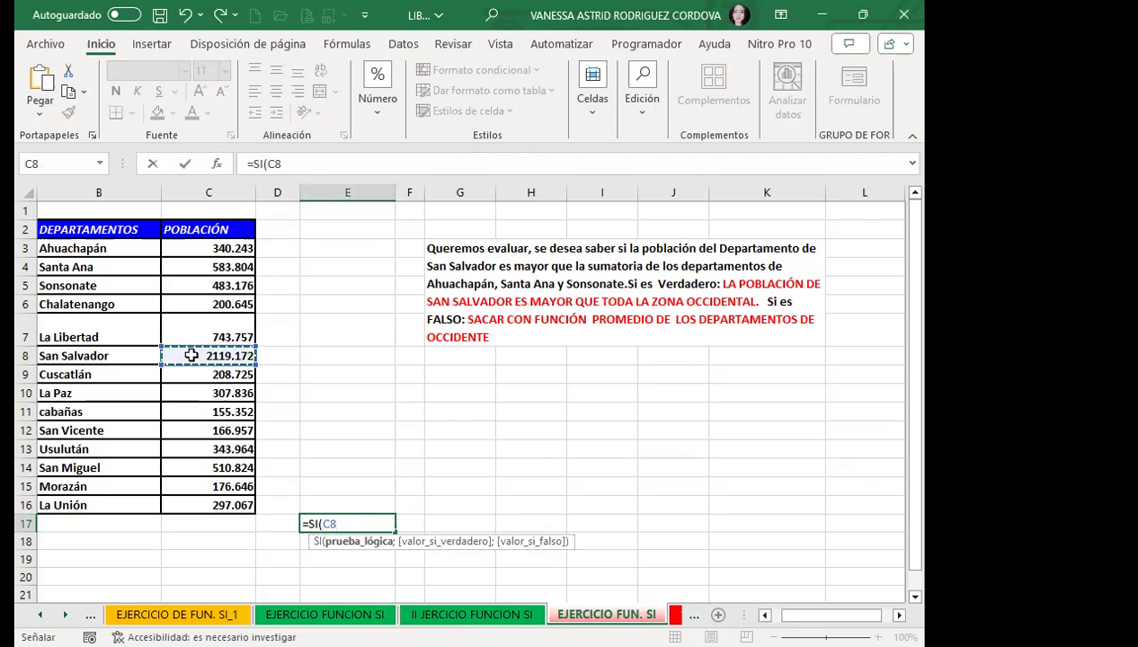
type(">")
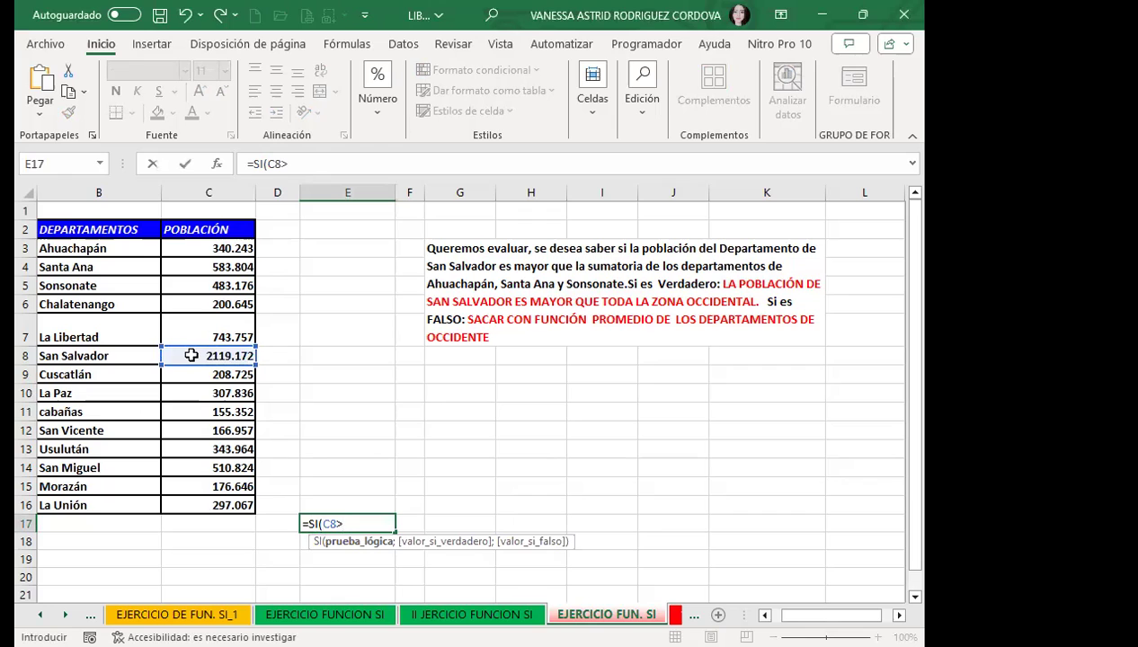
type("SUMA")
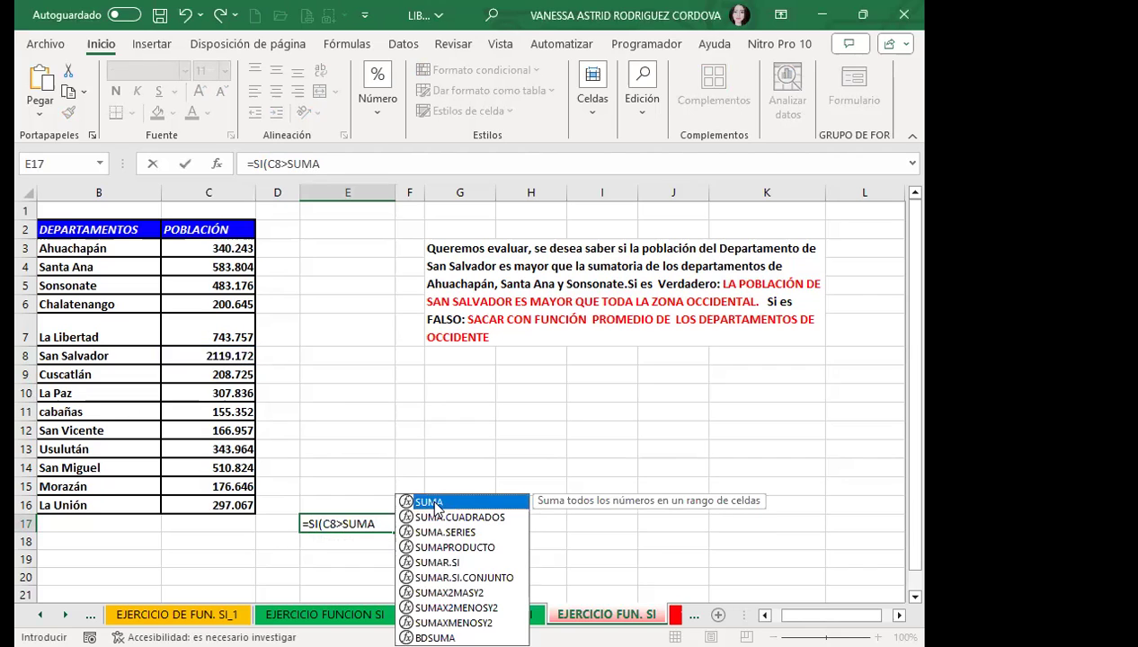
type("(")
Step: Compare against SUMA(C3:C5) and add the true message about San Salvador exceeding the western zone
left_click_drag(212, 244, 208, 279)
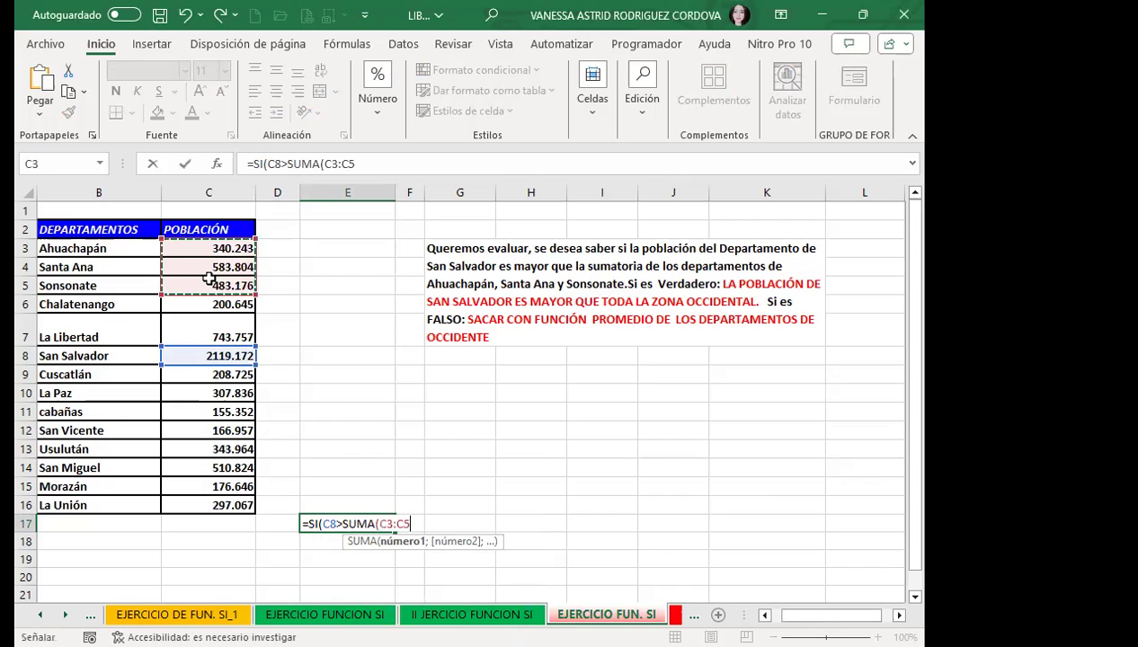
type(")")
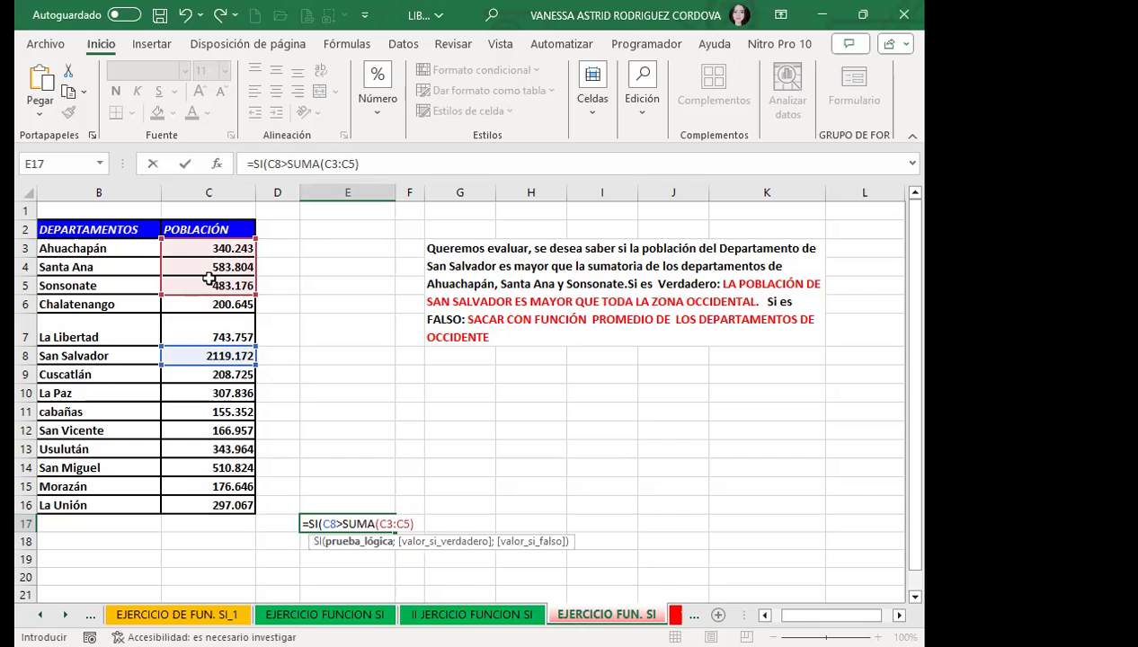
type(";")
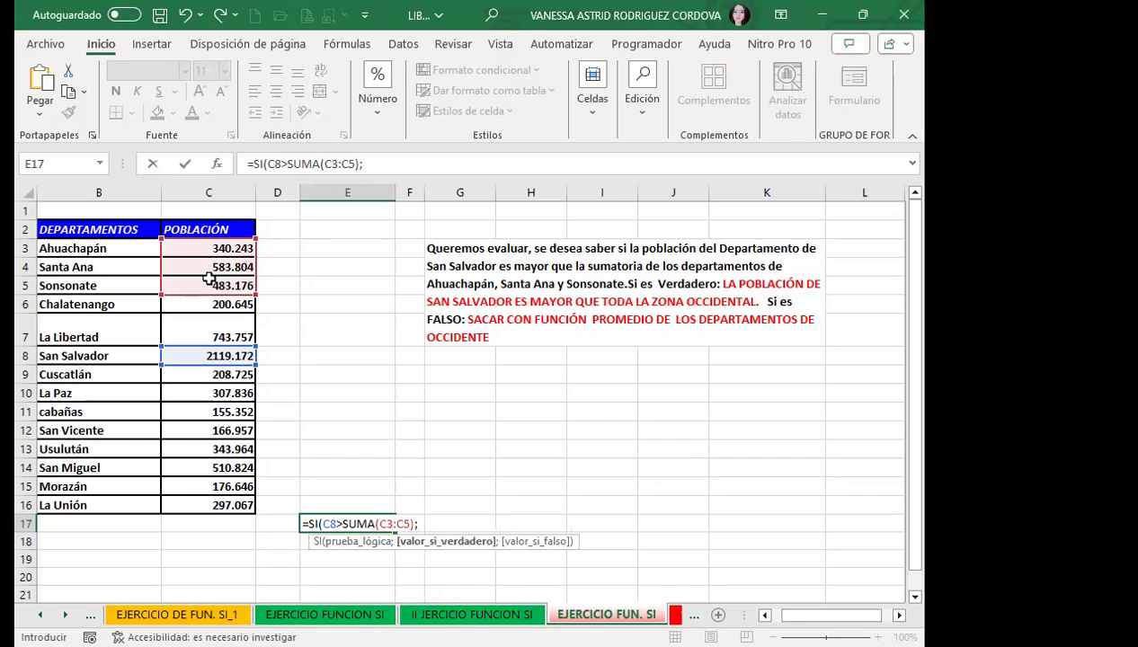
type("\"LA POBLACION")
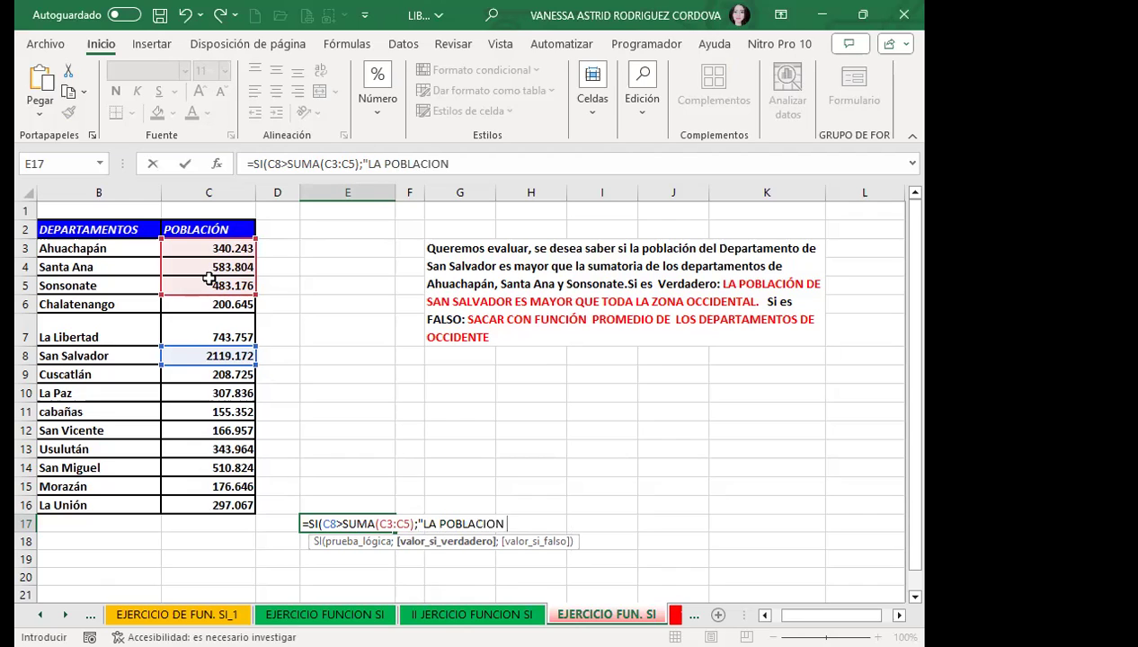
type(" DE SAN SALVADOR ES MAYOR QUE TODA LA ZONA DE OCCIDENTE!")
key("BackSpace")
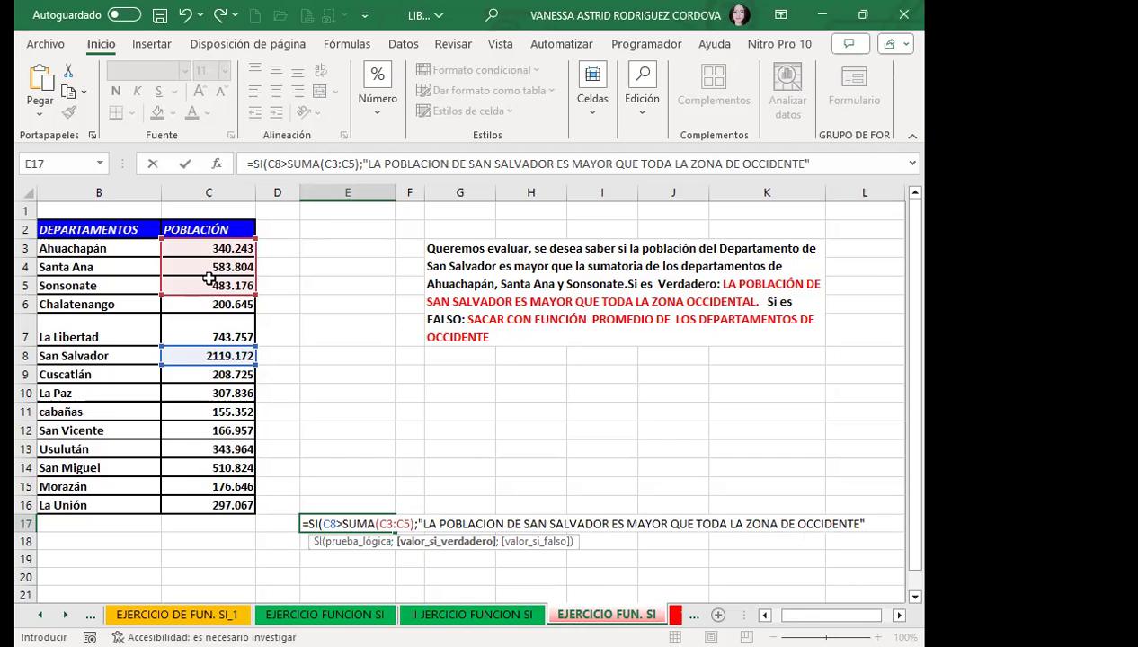
type(";")
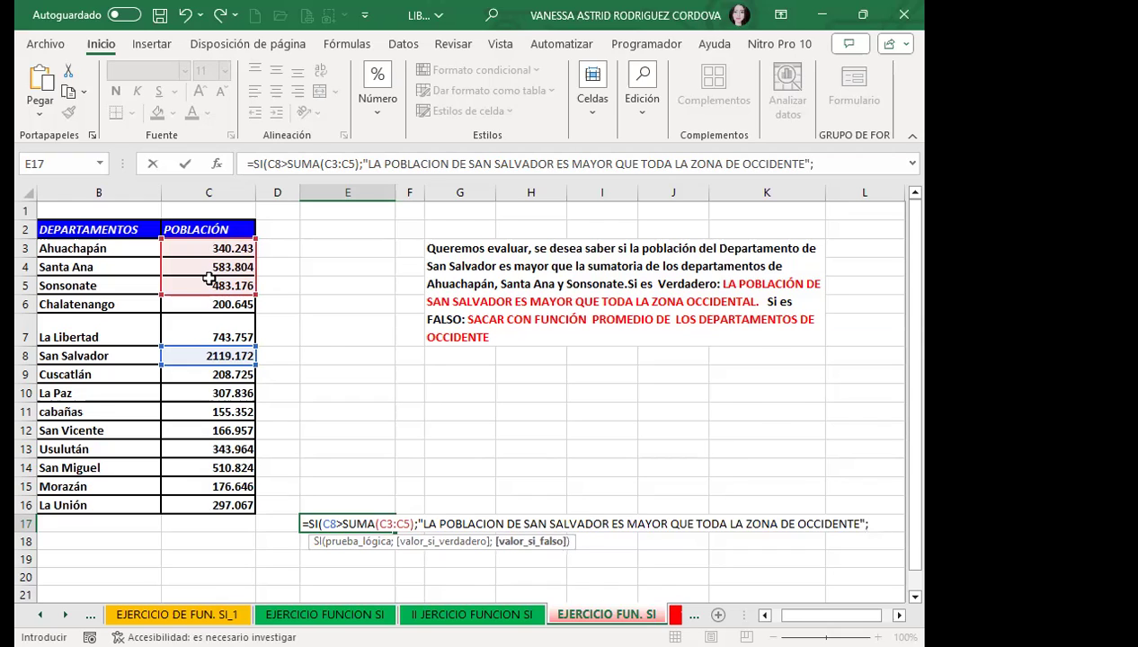
Step: Add PROMEDIO(C3:C5) as the false value and close the formula's parentheses
type("PROM")
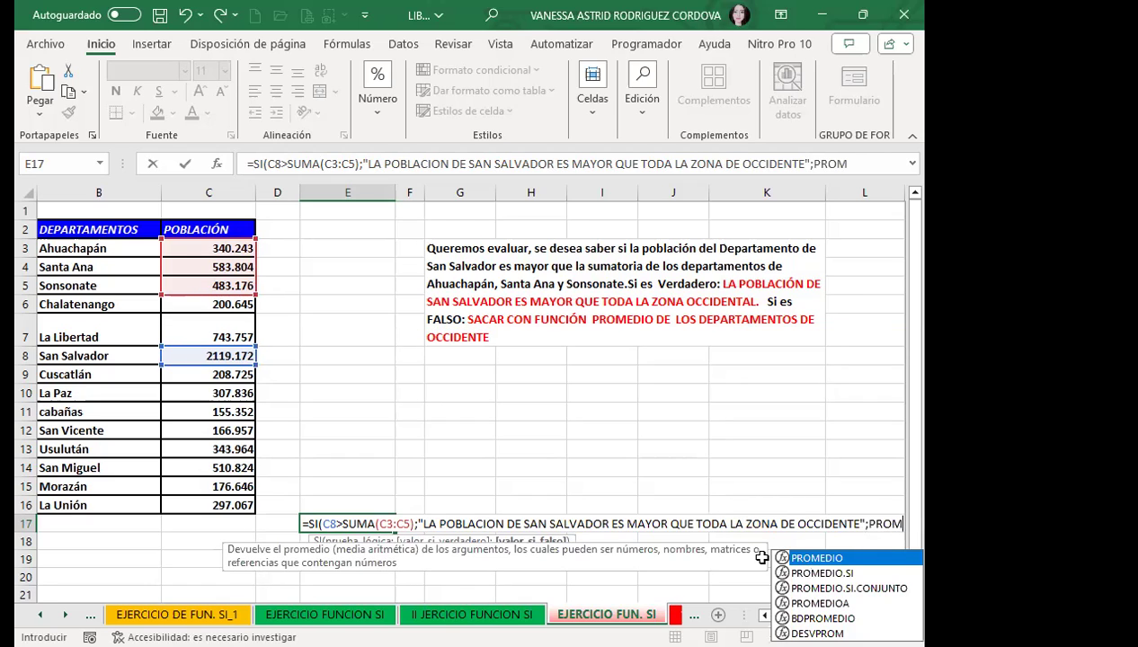
double_click(805, 559)
mouse_move(208, 248)
left_mouse_down()
mouse_move(215, 268)
mouse_move(216, 250)
mouse_move(198, 282)
left_mouse_up()
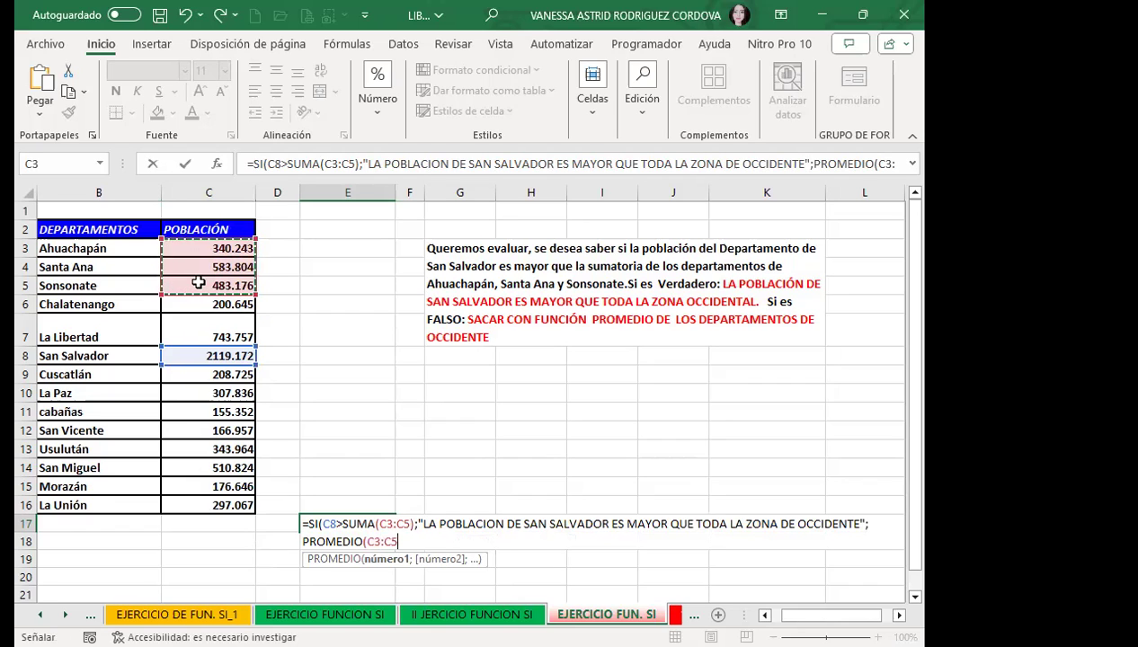
type(")")
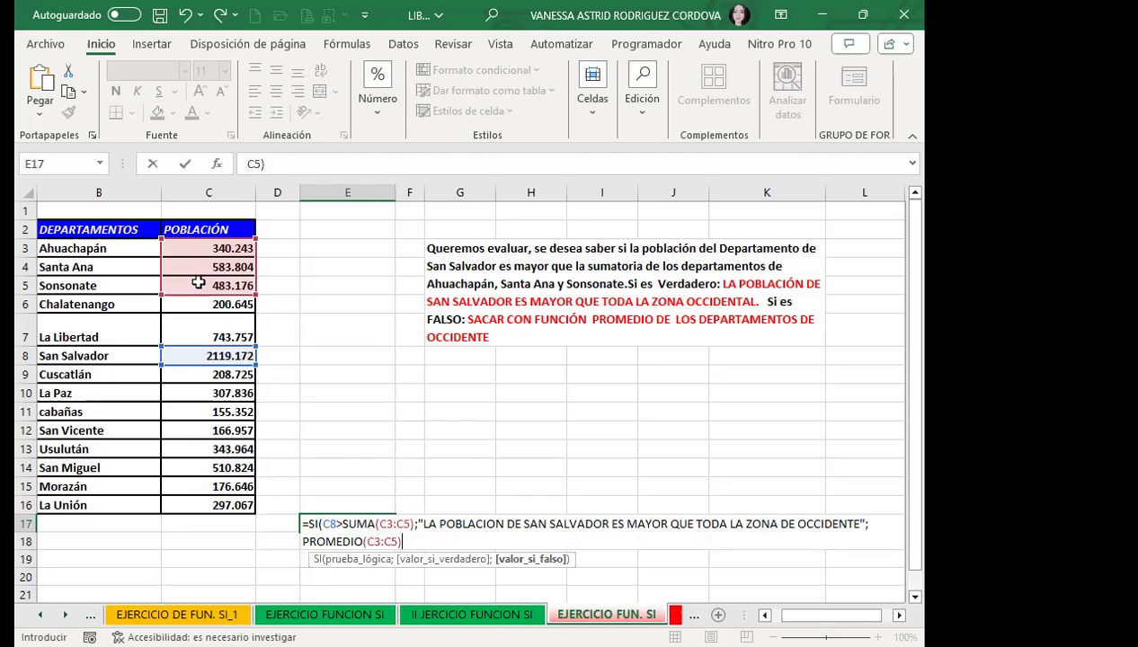
type(")")
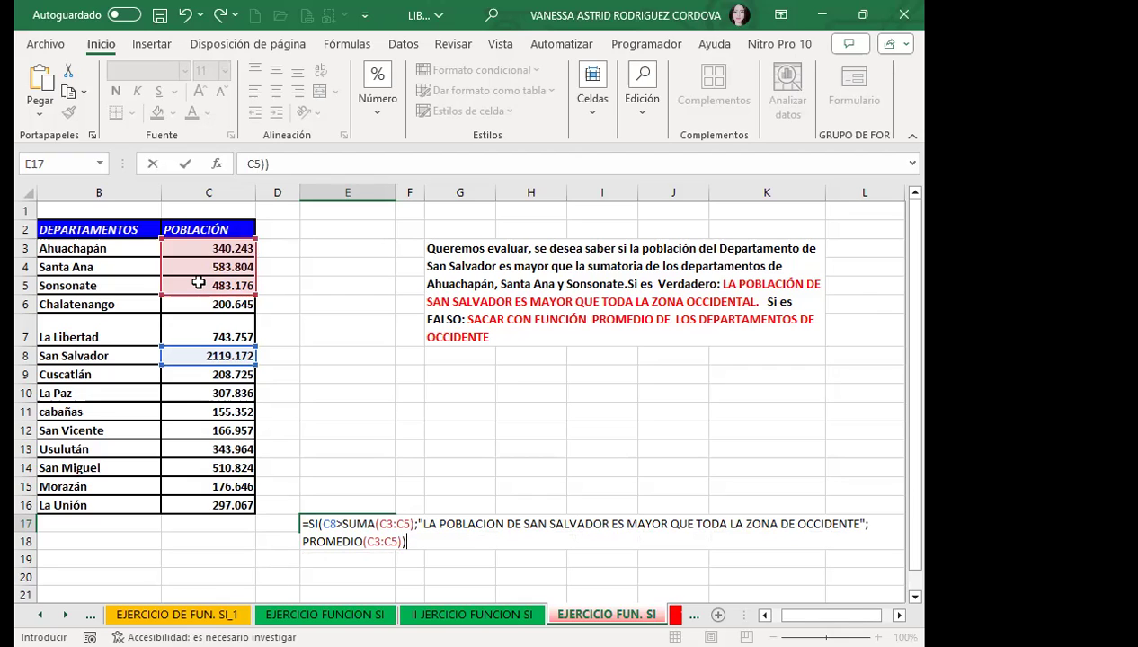
Step: Commit the E17 formula, fill C8 yellow, and select C3:C5 to check their sum
key("Return")
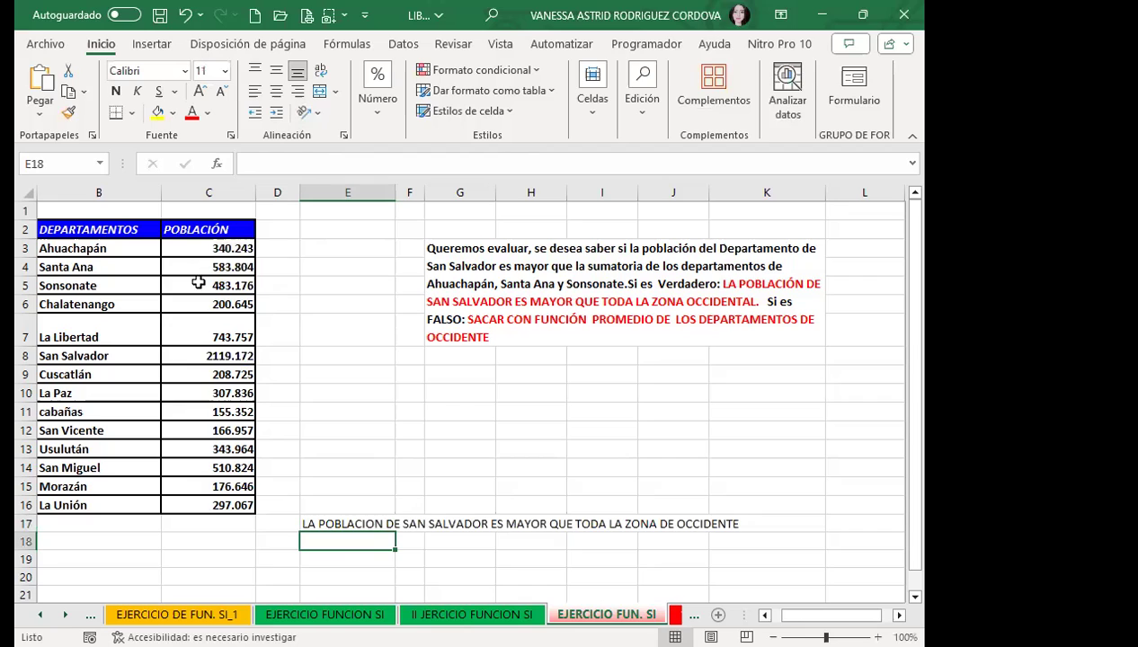
left_click(352, 521)
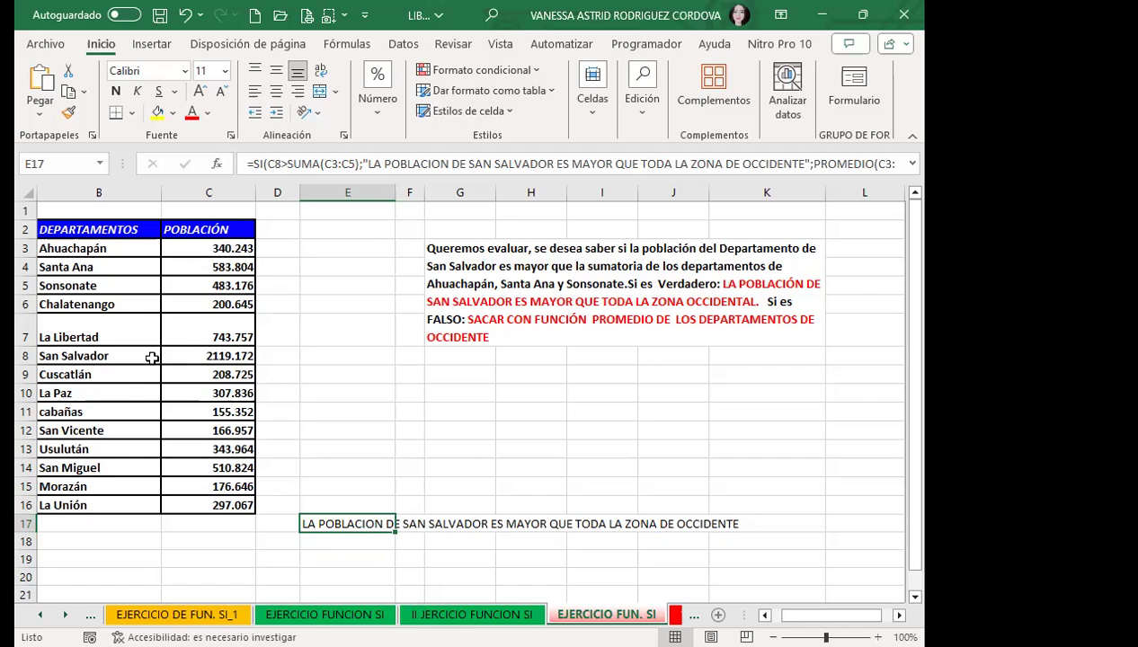
left_click(186, 354)
left_click(159, 114)
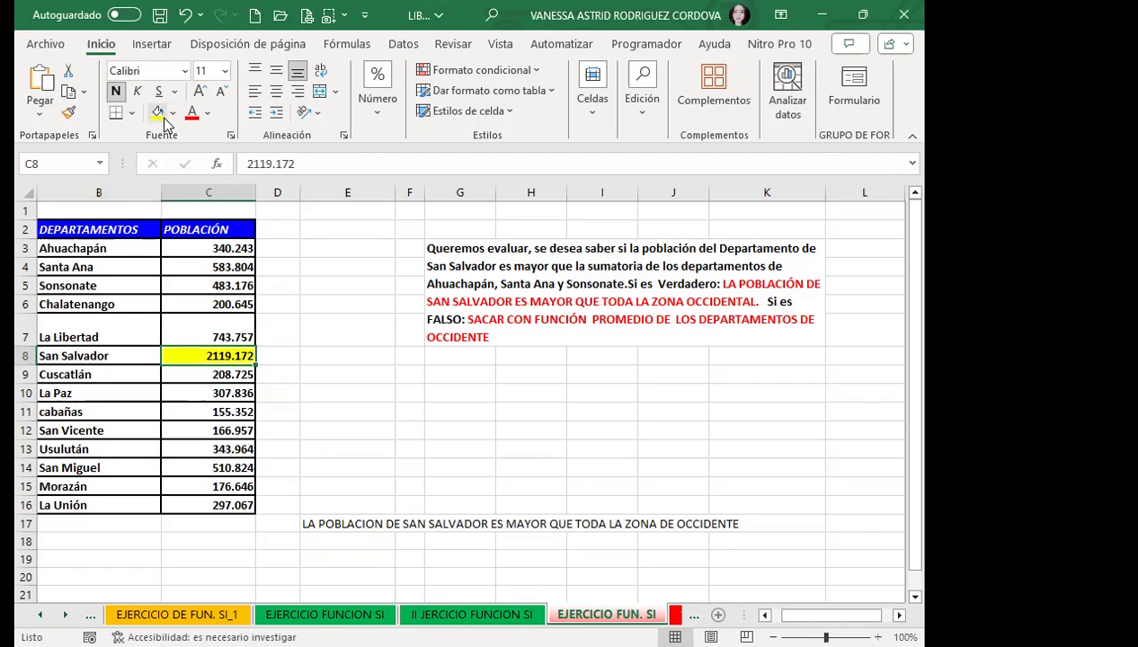
left_click(192, 256)
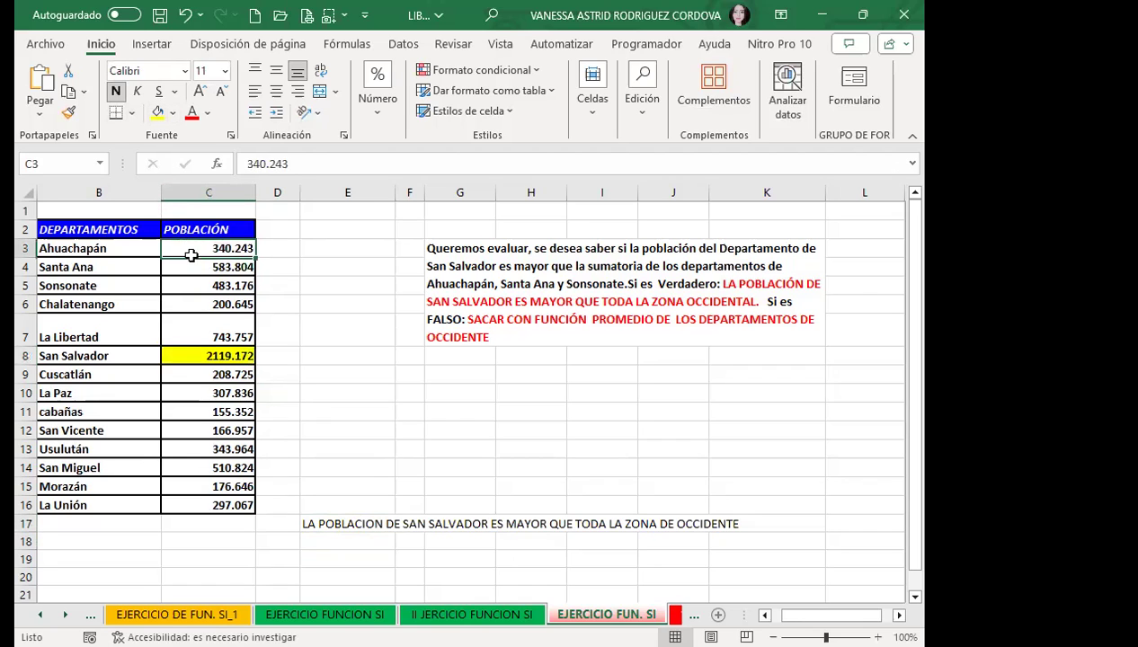
left_click_drag(192, 255, 193, 277)
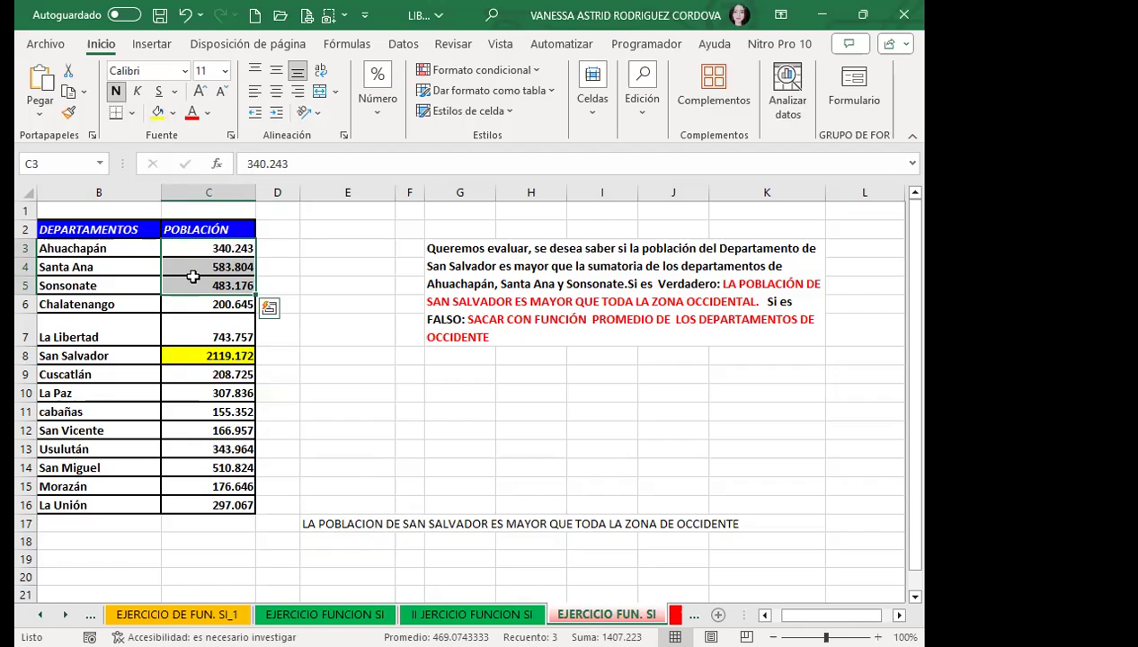
left_click(343, 525)
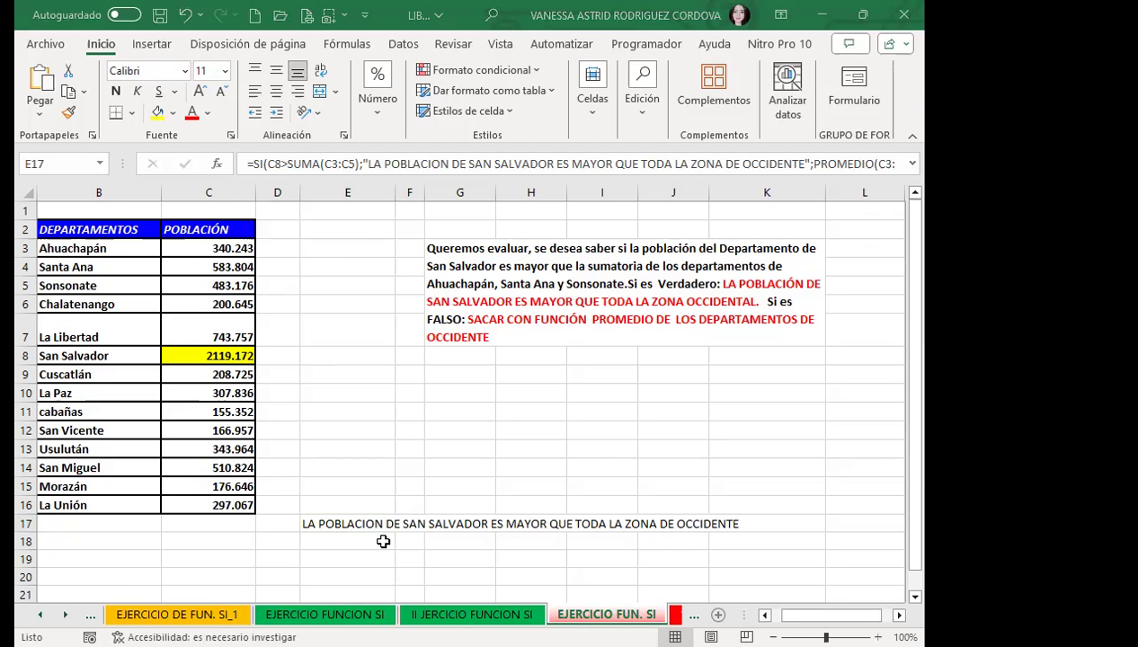
Step: Switch to the online course in Firefox and open the 1.1 Función SI lesson
key("alt+Tab")
scroll(351, 377, "up", 1)
scroll(351, 373, "up", 3)
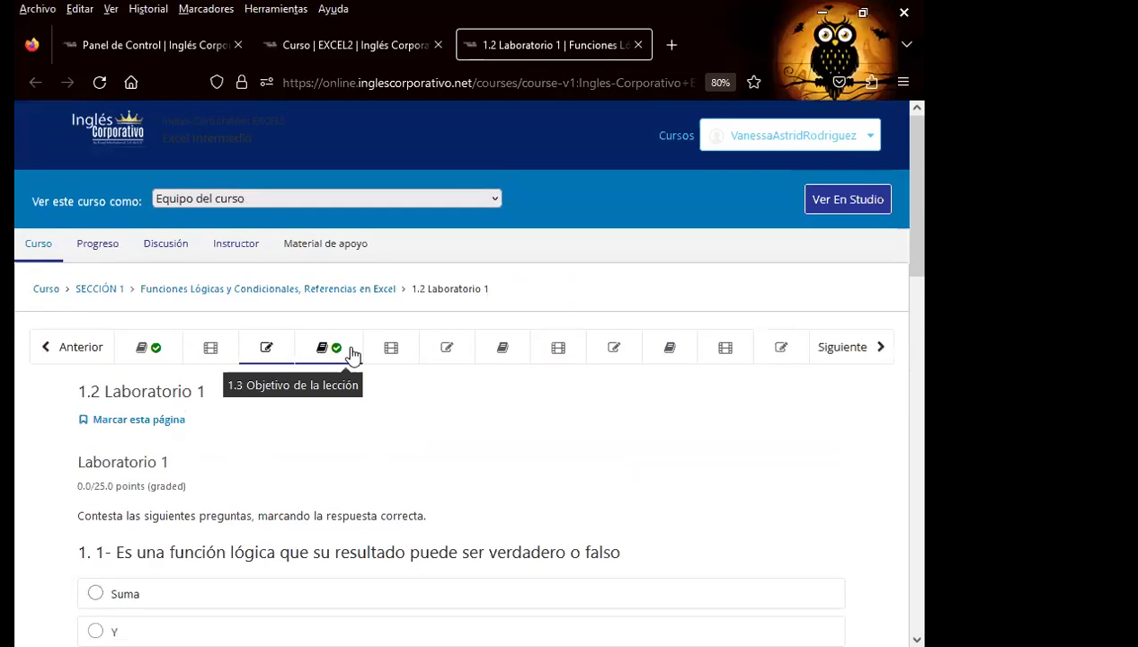
left_click(214, 355)
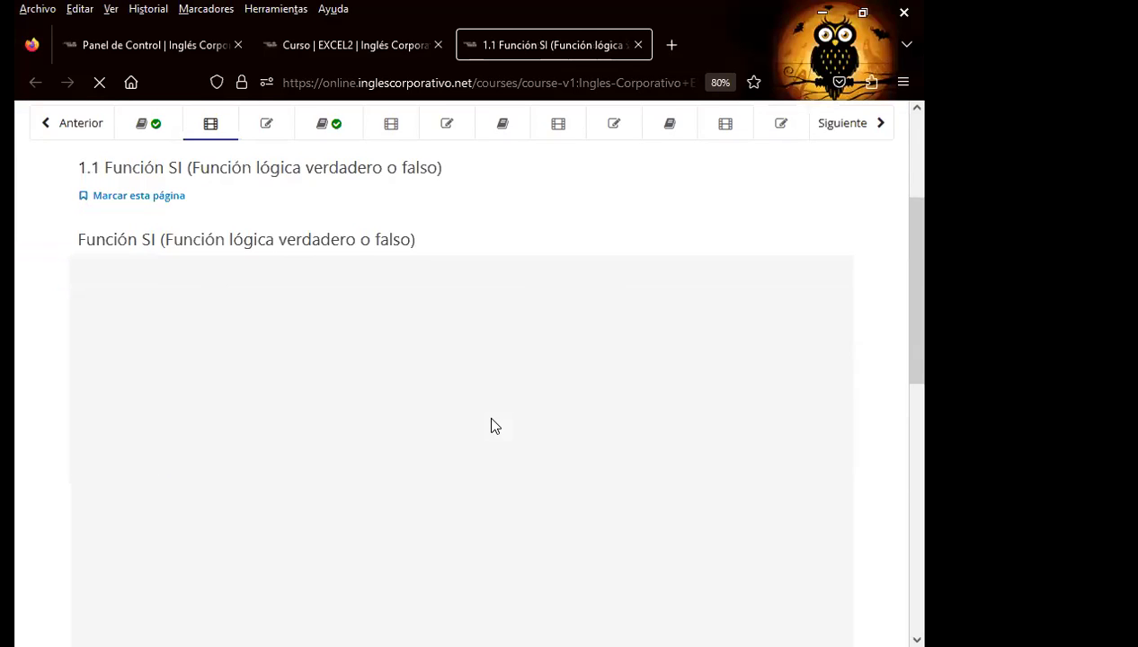
Step: Open the RESPONDER LA SIGUIENTE PREGUNTA discussion on the SI function's syntax and read it
scroll(491, 424, "down", 5)
scroll(492, 424, "down", 3)
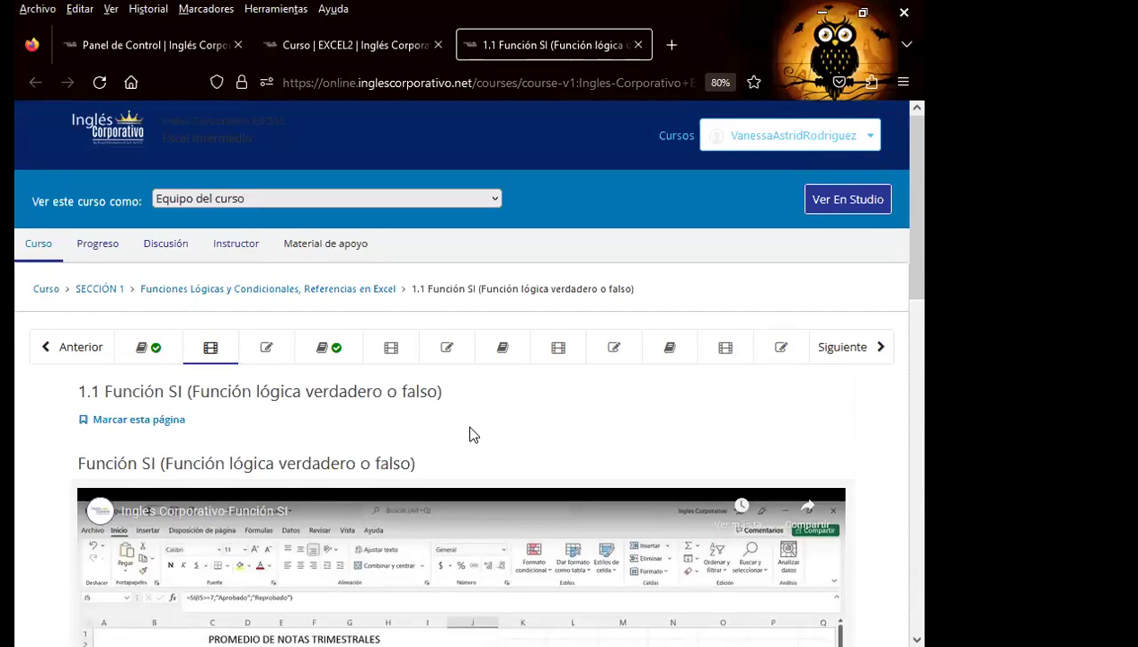
scroll(476, 434, "down", 3)
scroll(483, 435, "down", 3)
scroll(483, 435, "down", 3)
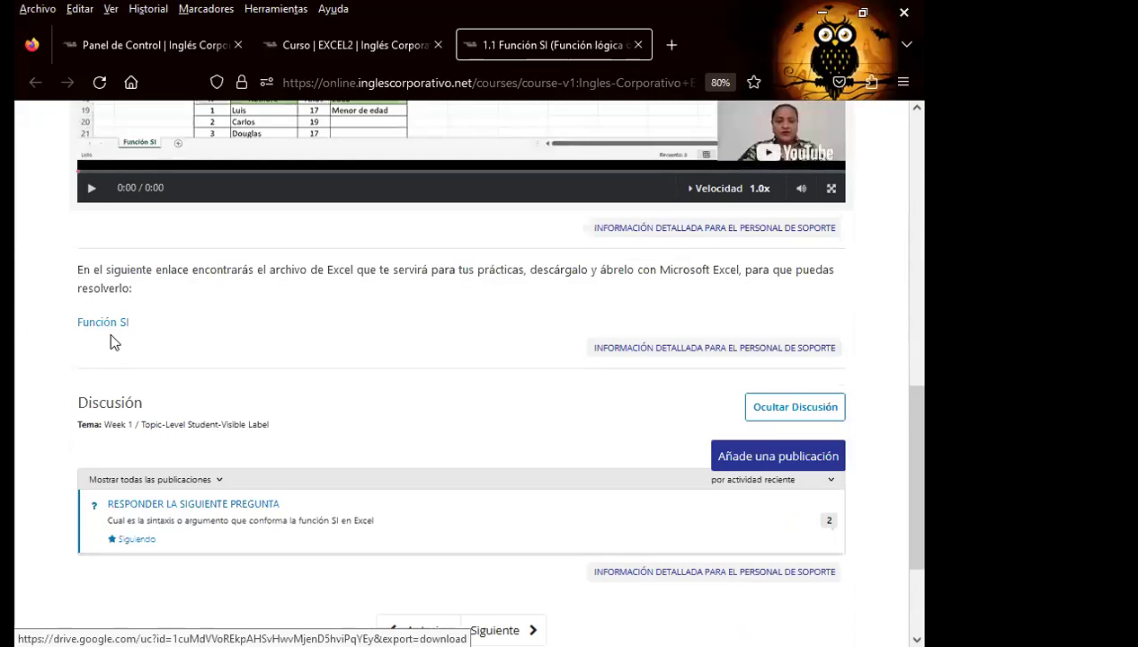
scroll(371, 402, "down", 3)
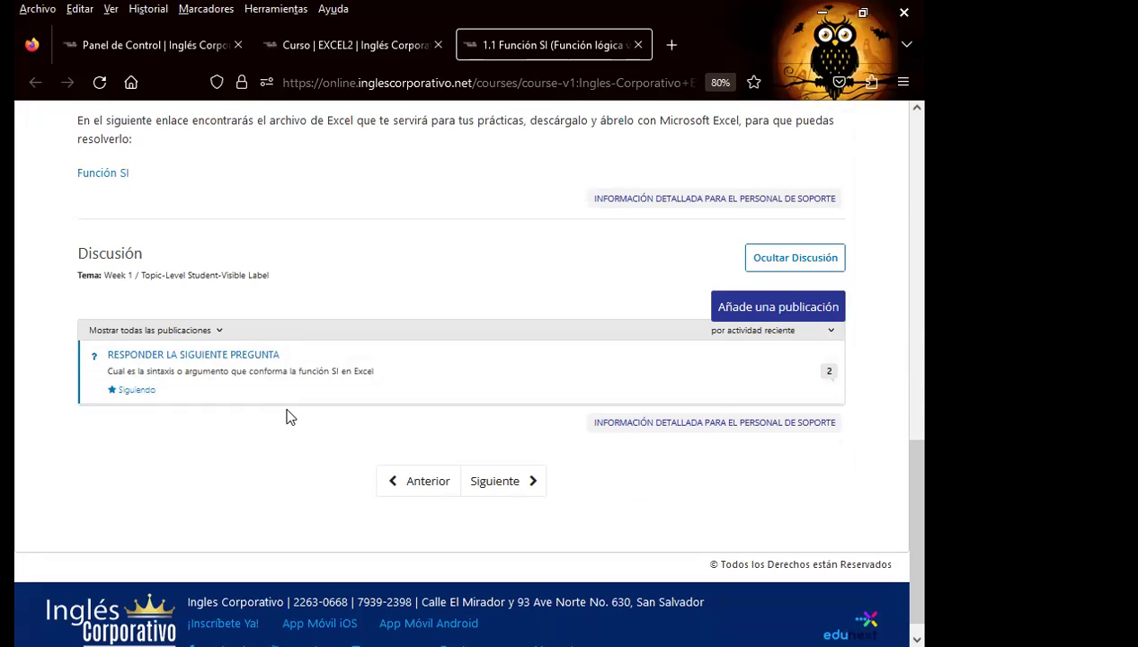
left_click(235, 357)
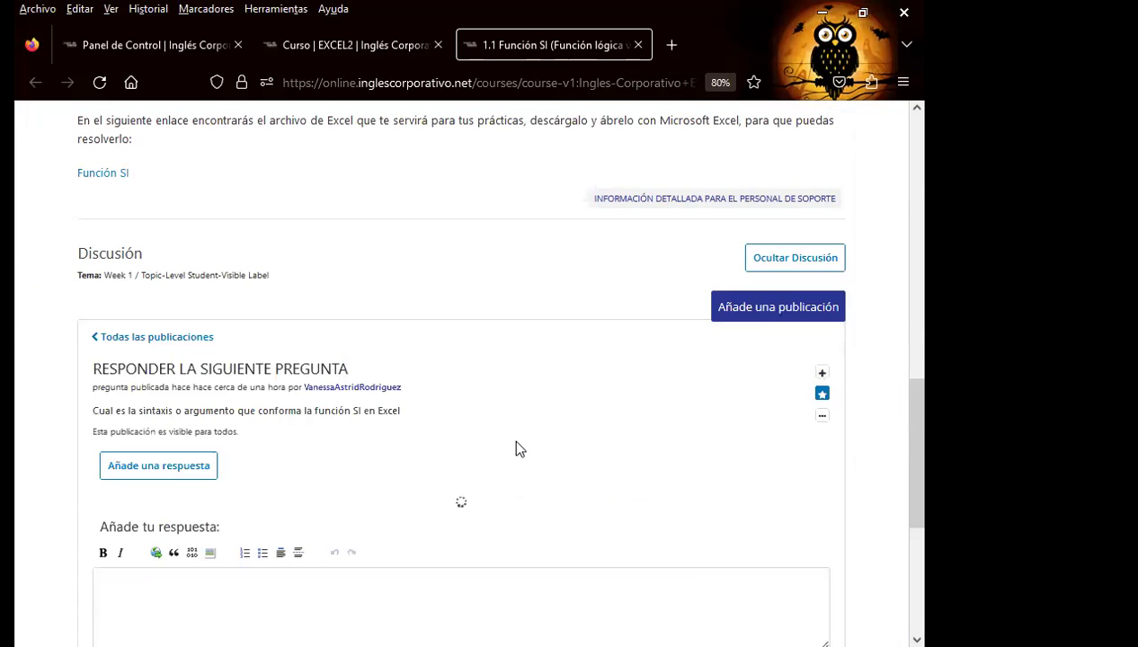
scroll(14, 381, "down", 3)
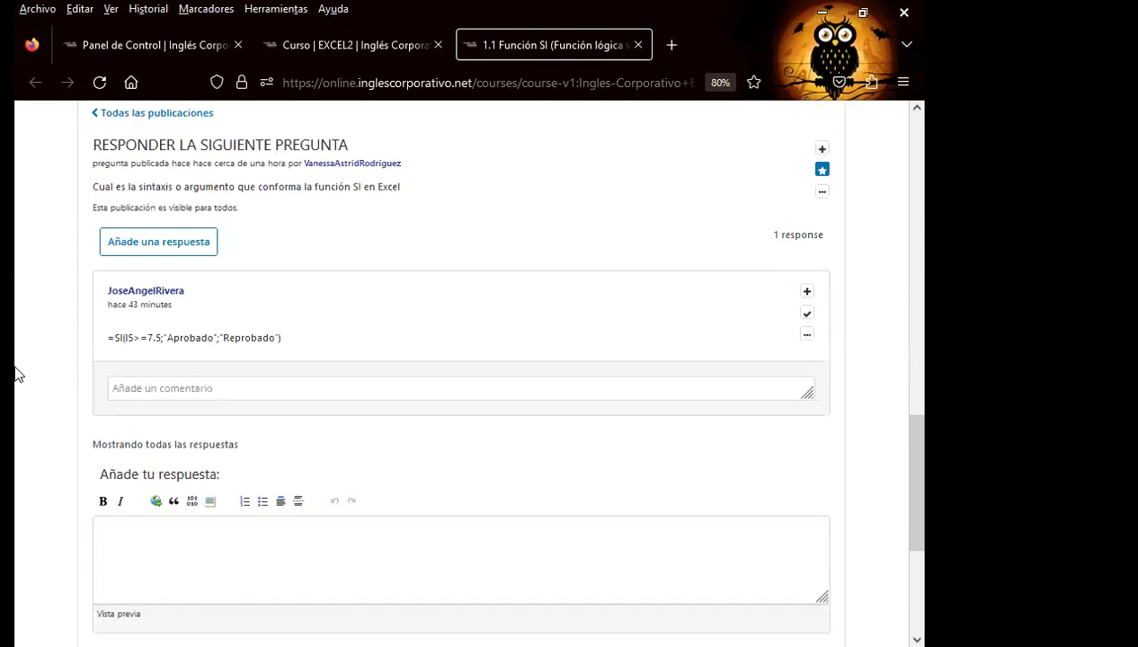
scroll(16, 374, "down", 2)
scroll(15, 370, "up", 3)
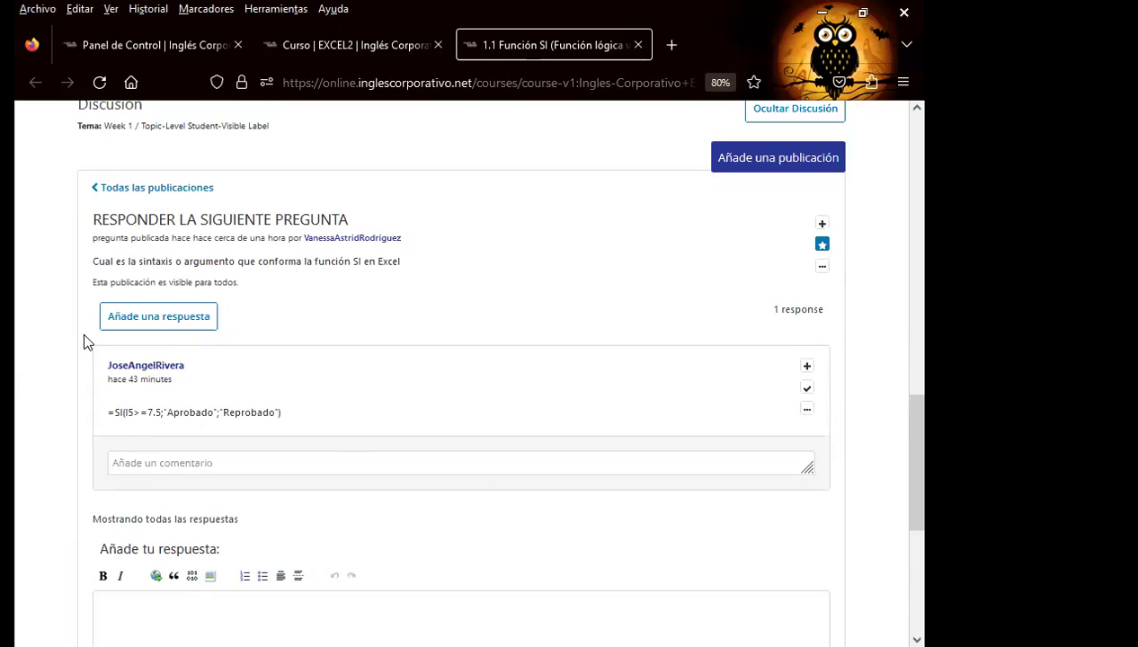
scroll(83, 331, "up", 1)
scroll(83, 329, "up", 2)
scroll(82, 325, "up", 1)
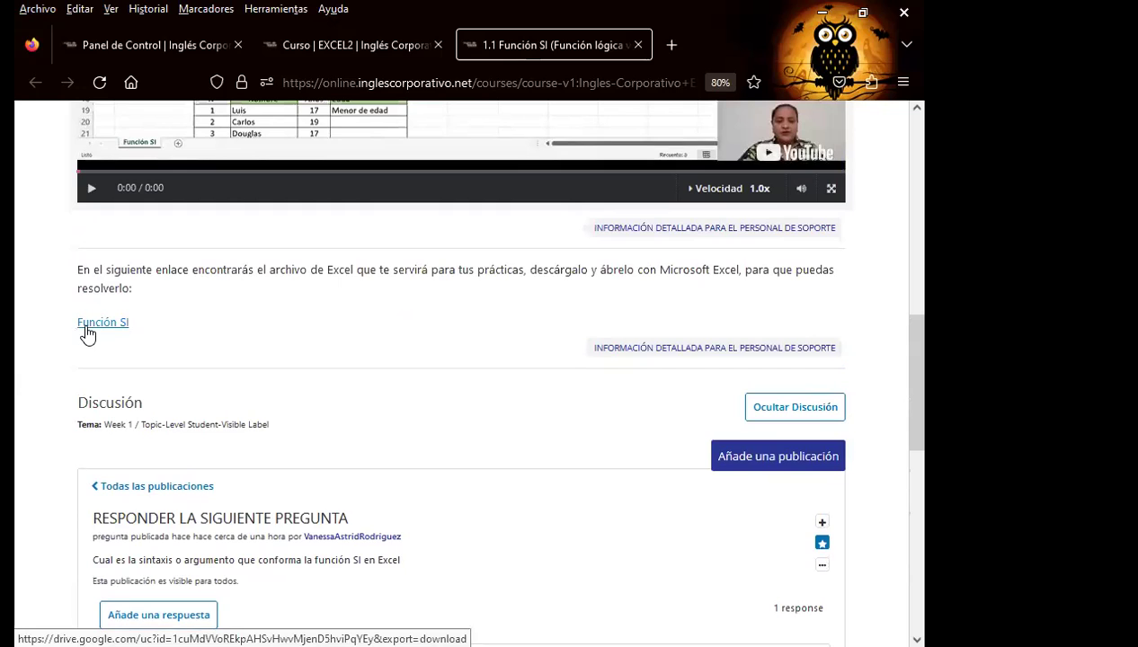